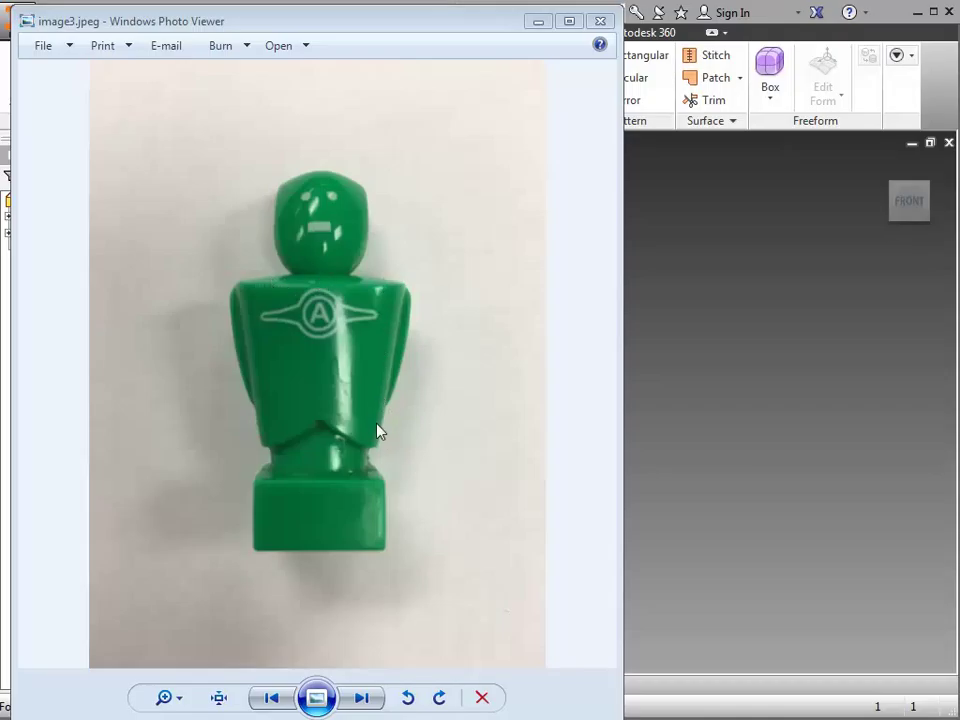
Switch to Autodesk Inventor and start a 2D sketch on the XZ plane
{"action": "left_click", "coordinate": [780, 363]}
{"action": "left_click", "coordinate": [33, 72]}
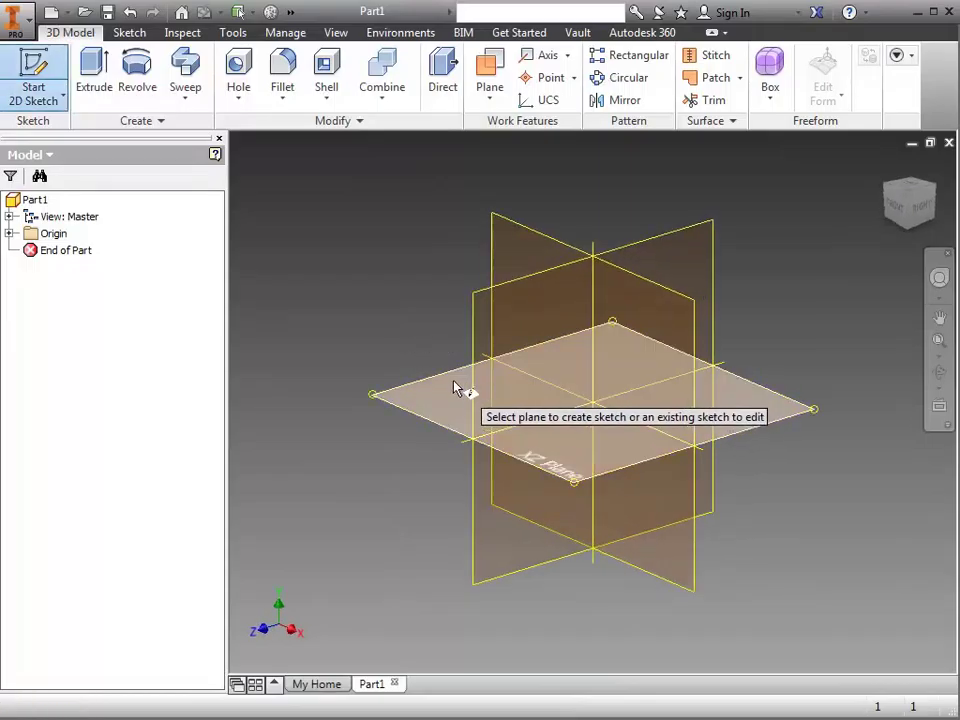
{"action": "left_click", "coordinate": [451, 381]}
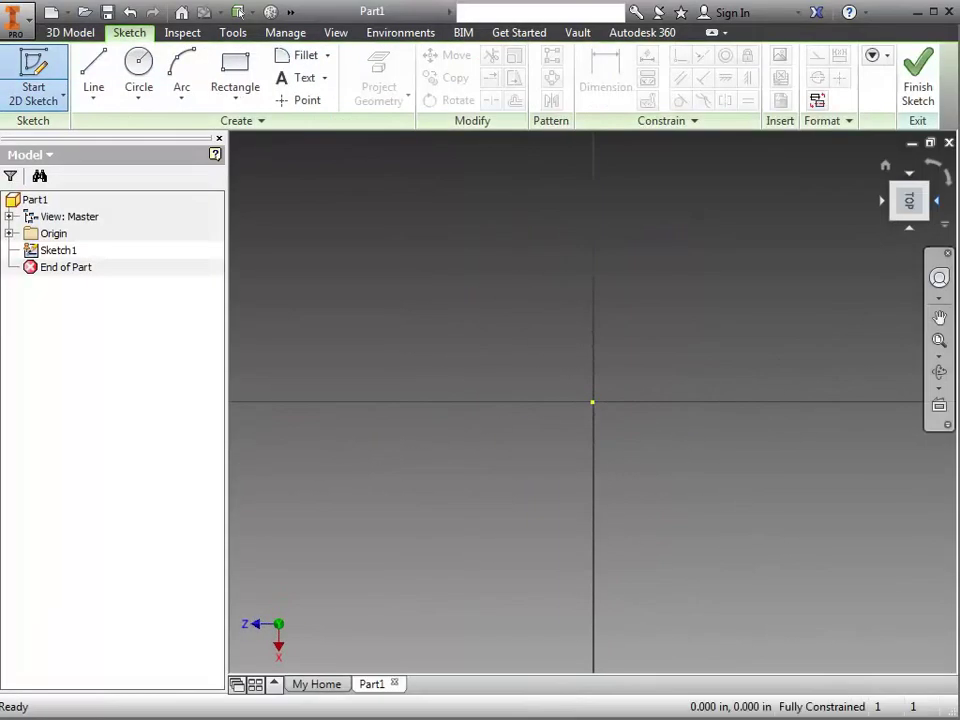
{"action": "left_click", "coordinate": [932, 165]}
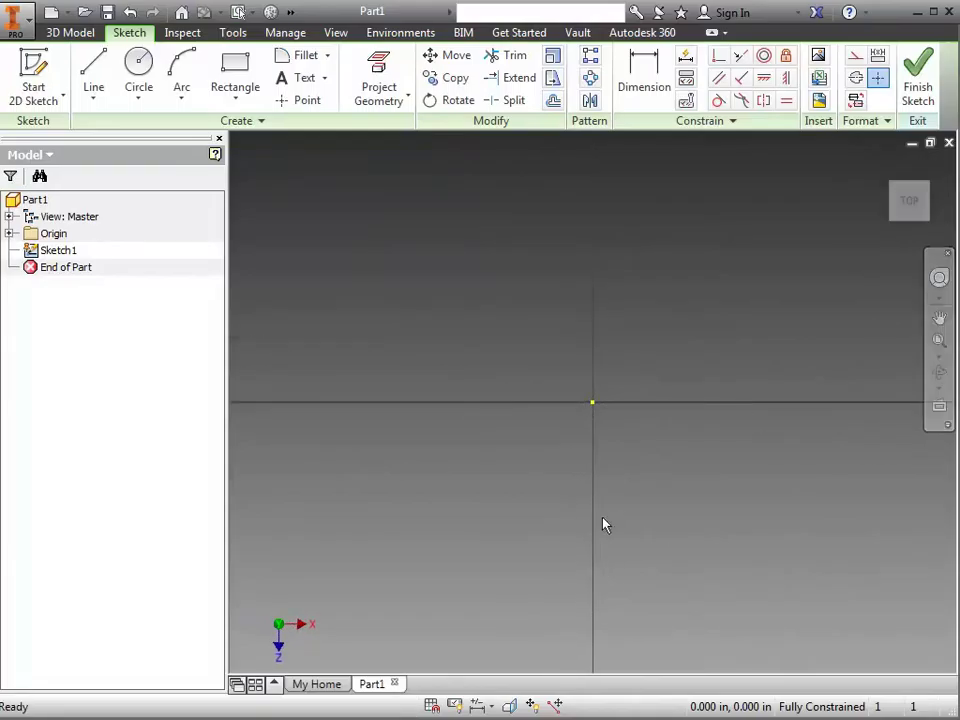
Draw an ellipse centred on the origin with its major axis along X, and finish the sketch
{"action": "left_click", "coordinate": [145, 103]}
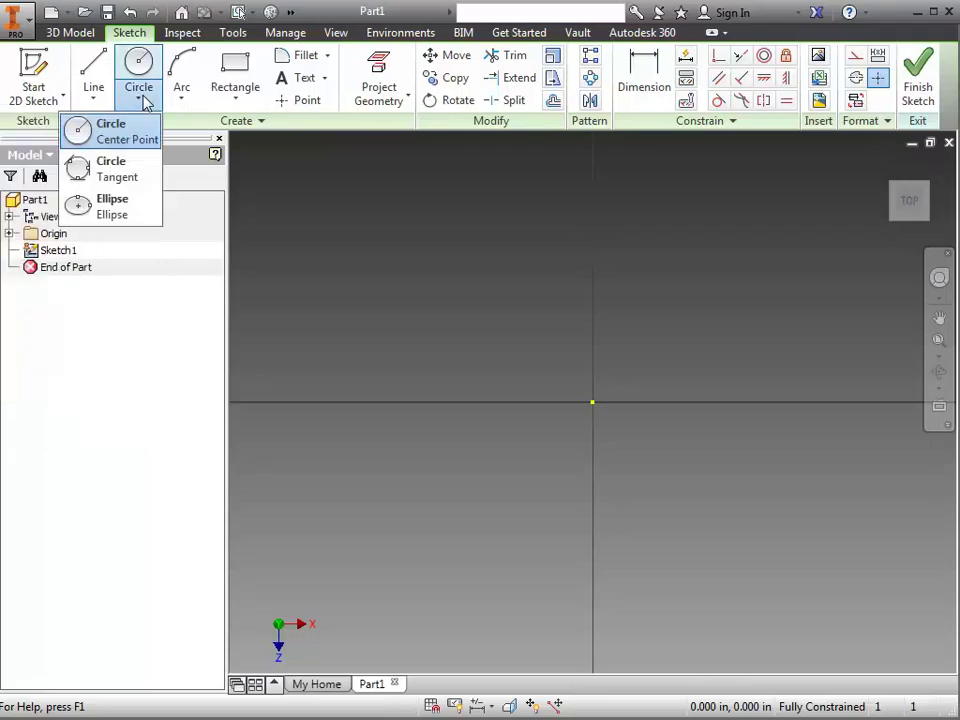
{"action": "left_click", "coordinate": [128, 215]}
{"action": "left_click", "coordinate": [593, 401]}
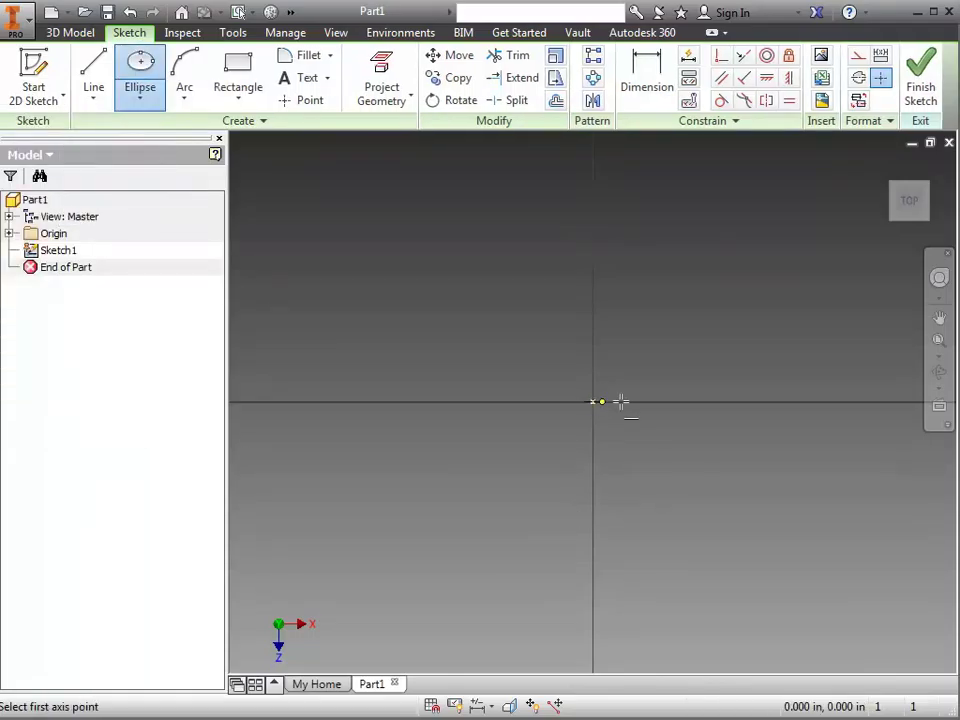
{"action": "left_click", "coordinate": [698, 401]}
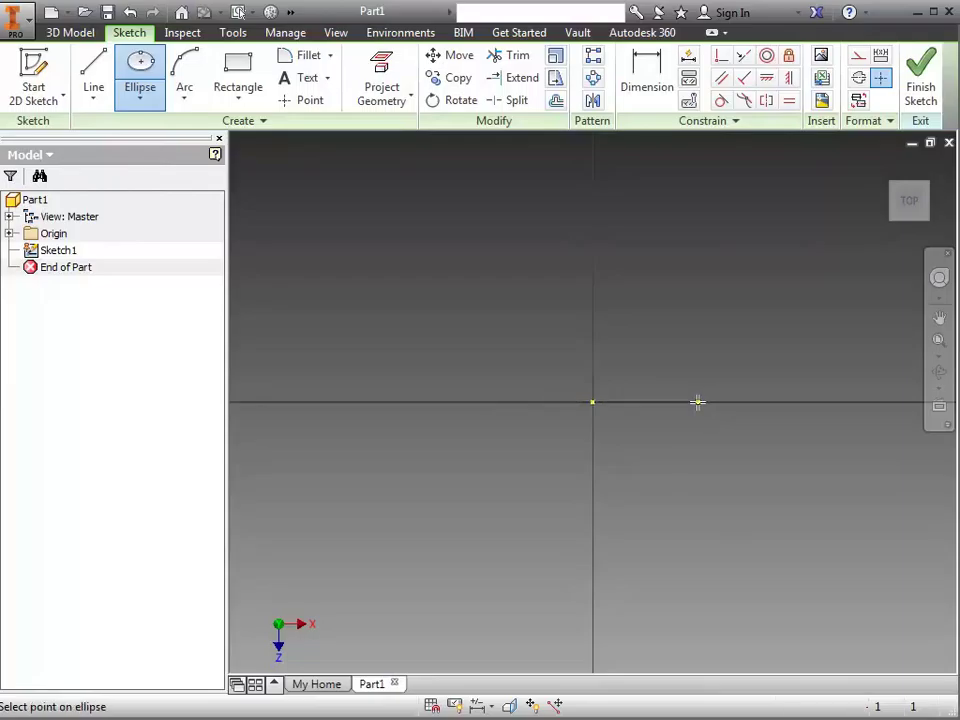
{"action": "left_click", "coordinate": [645, 347]}
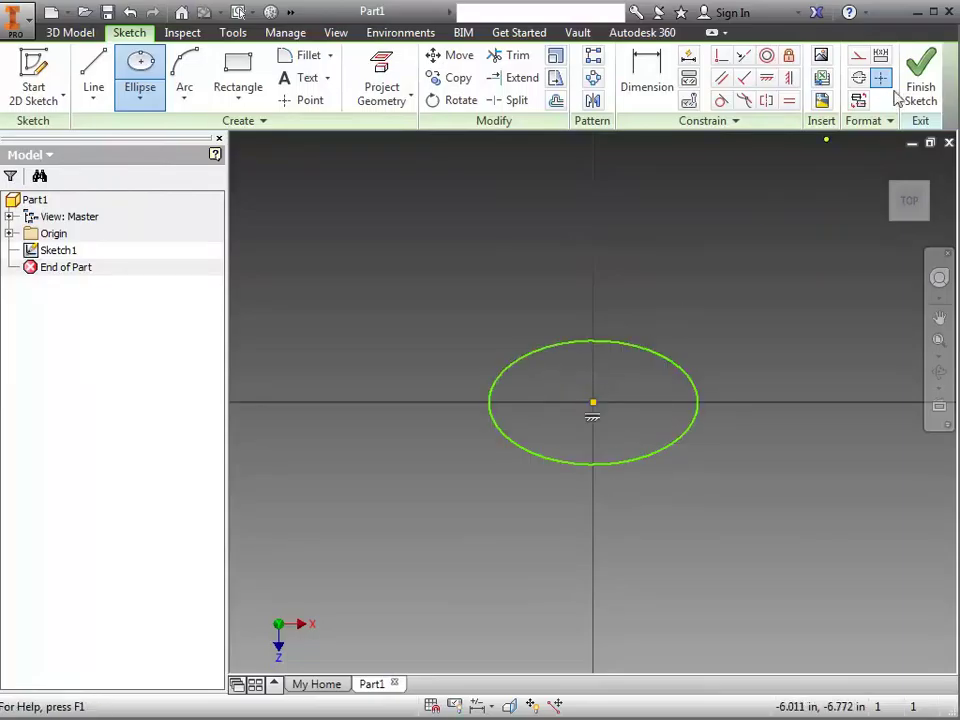
{"action": "left_click", "coordinate": [928, 95]}
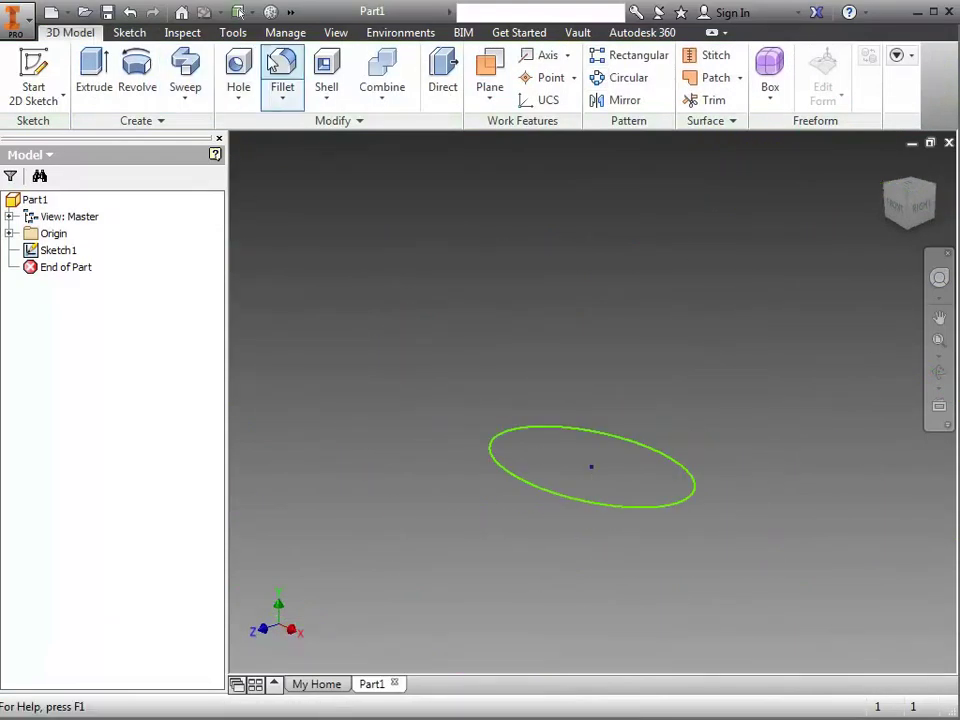
Create a work plane offset 7.750 in above the XZ plane
{"action": "left_click", "coordinate": [489, 103]}
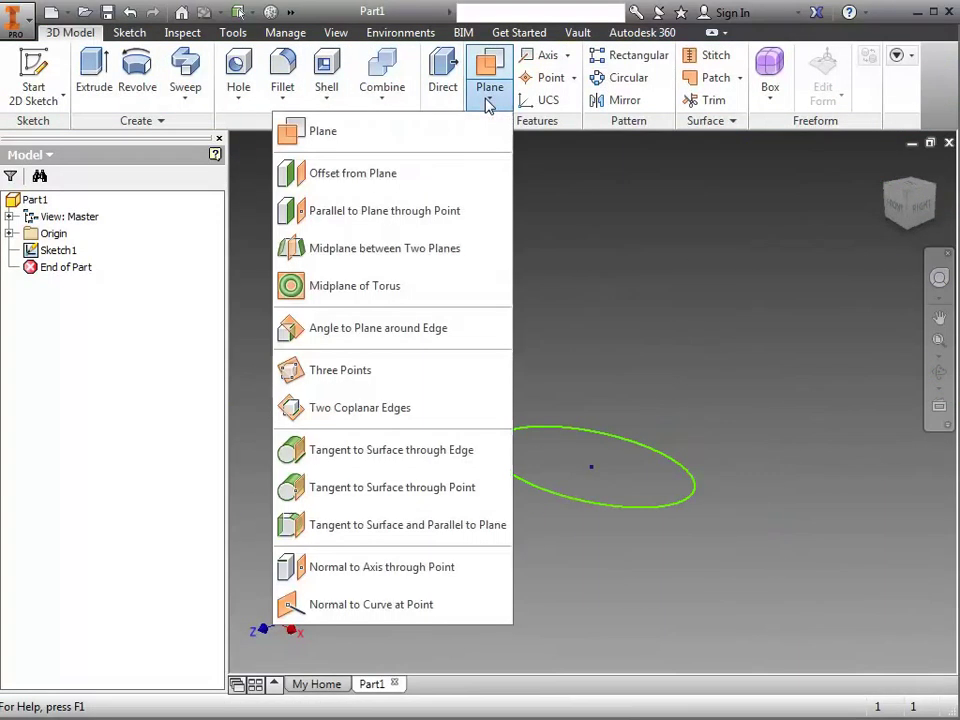
{"action": "left_click", "coordinate": [426, 174]}
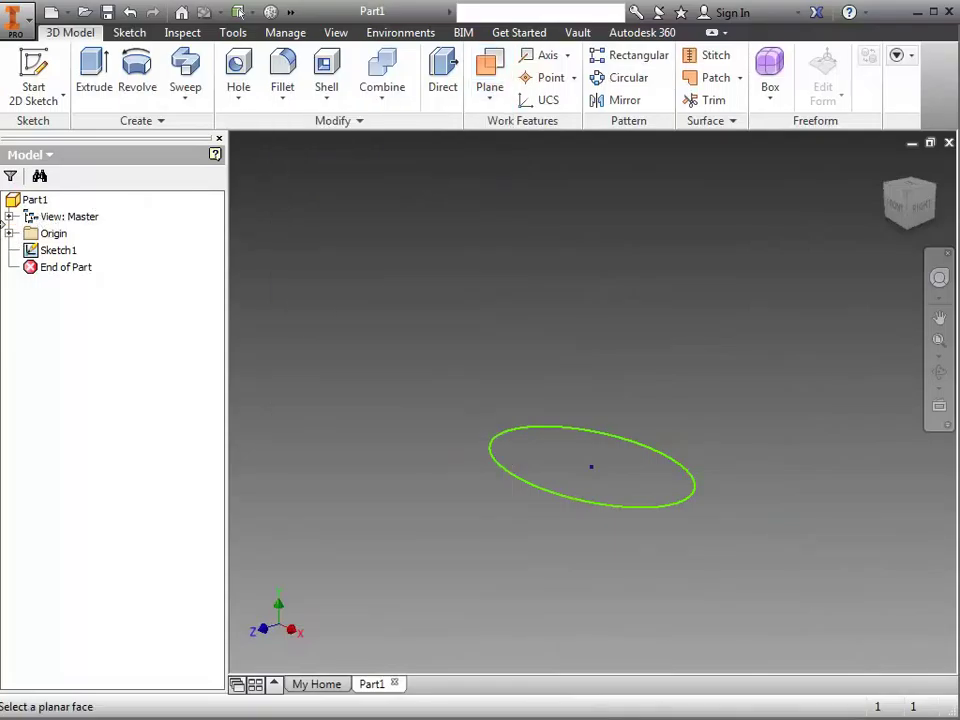
{"action": "left_click", "coordinate": [9, 233]}
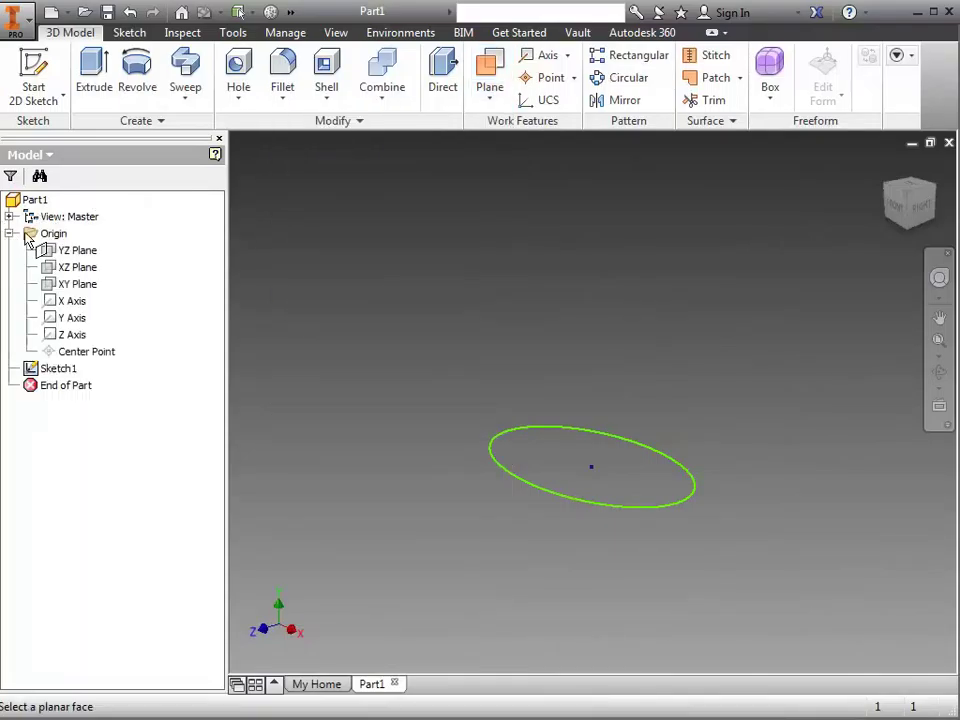
{"action": "left_click", "coordinate": [74, 268]}
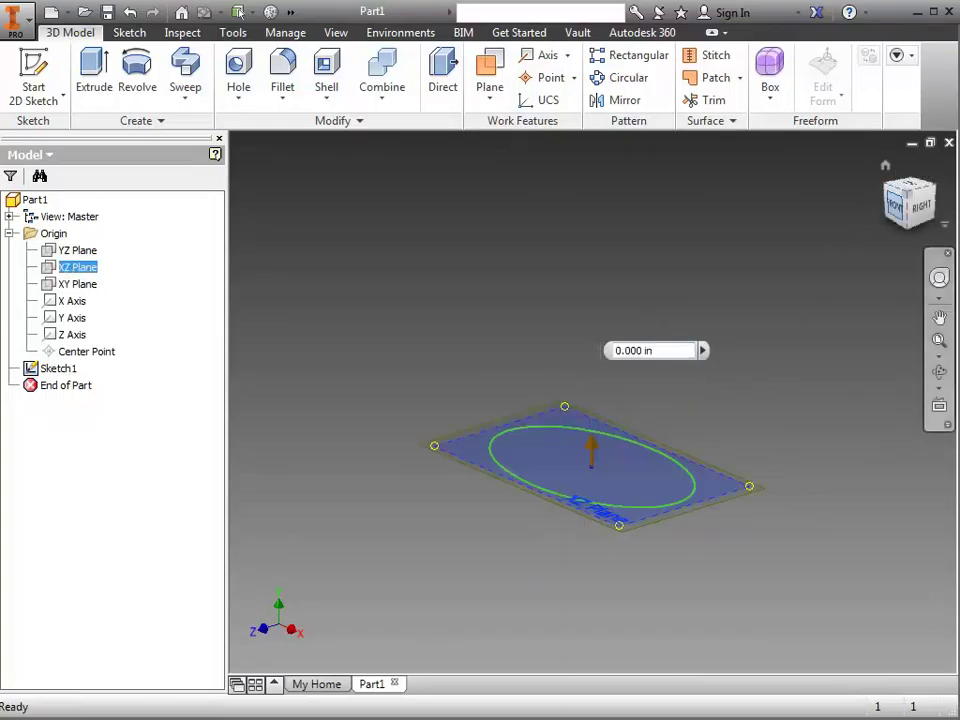
{"action": "key", "text": "F5"}
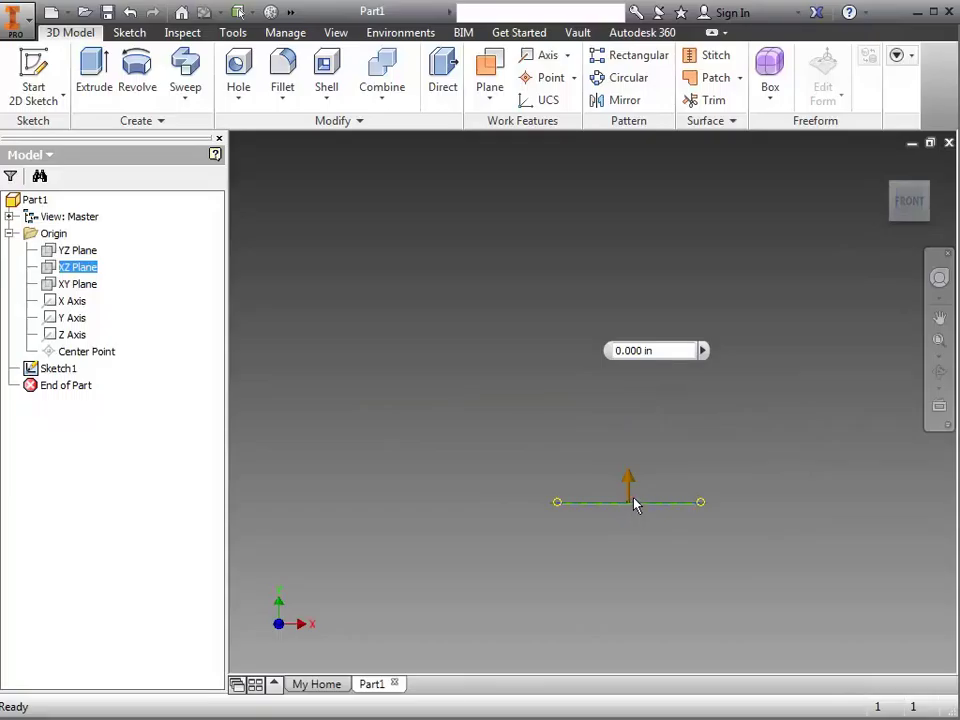
{"action": "left_click_drag", "start_coordinate": [633, 505], "coordinate": [653, 316]}
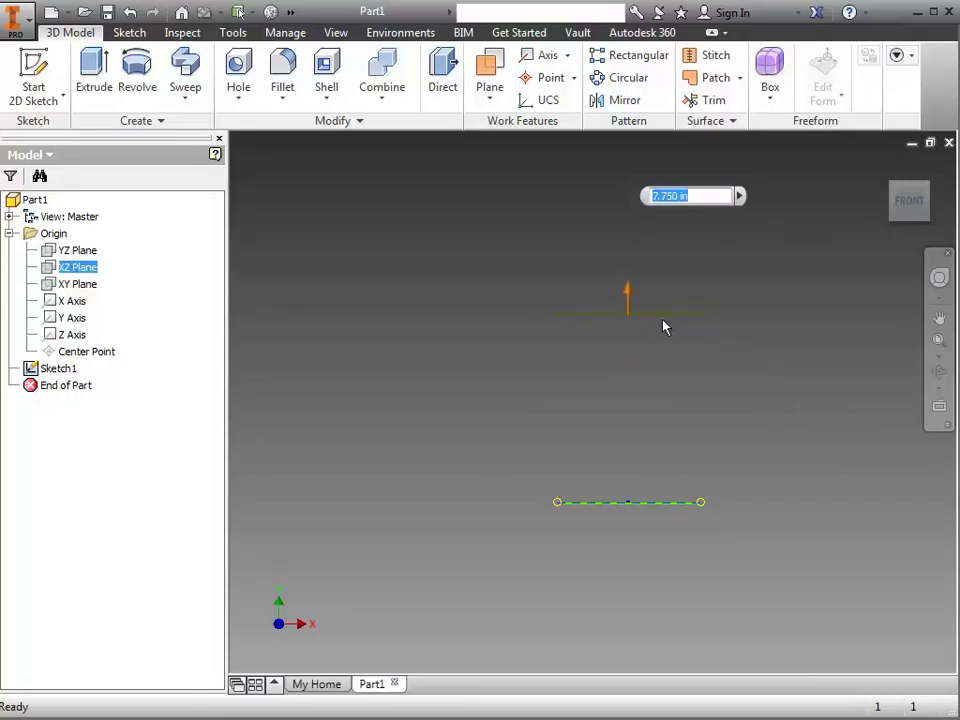
{"action": "mouse_move", "coordinate": [671, 171]}
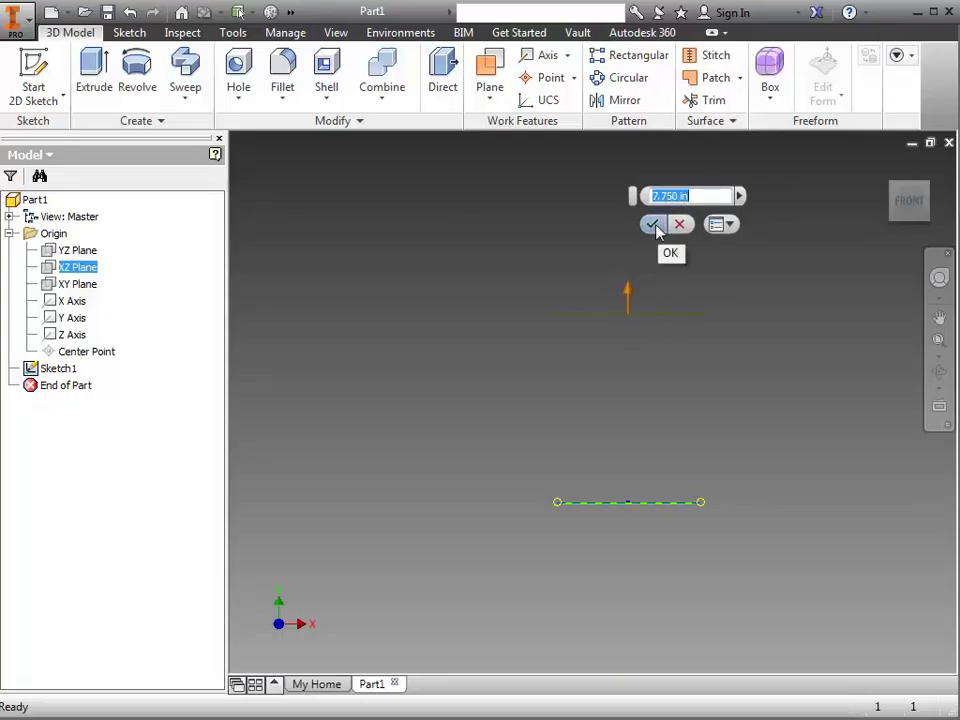
{"action": "left_click", "coordinate": [655, 226]}
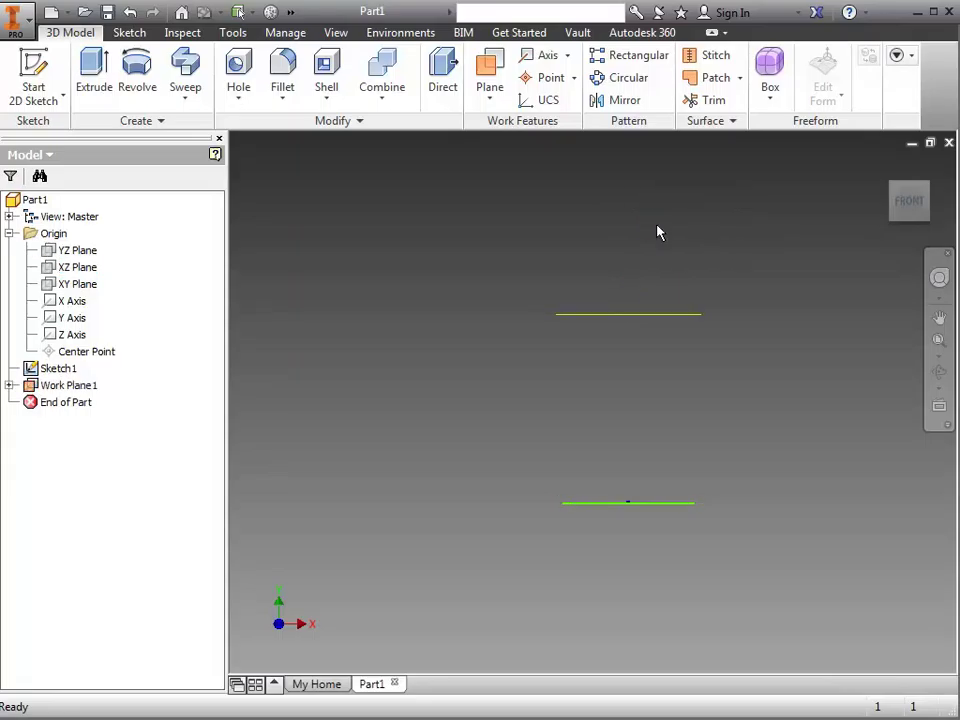
Sketch a slightly larger ellipse centred on the origin on the offset work plane, and finish the sketch
{"action": "left_click", "coordinate": [40, 70]}
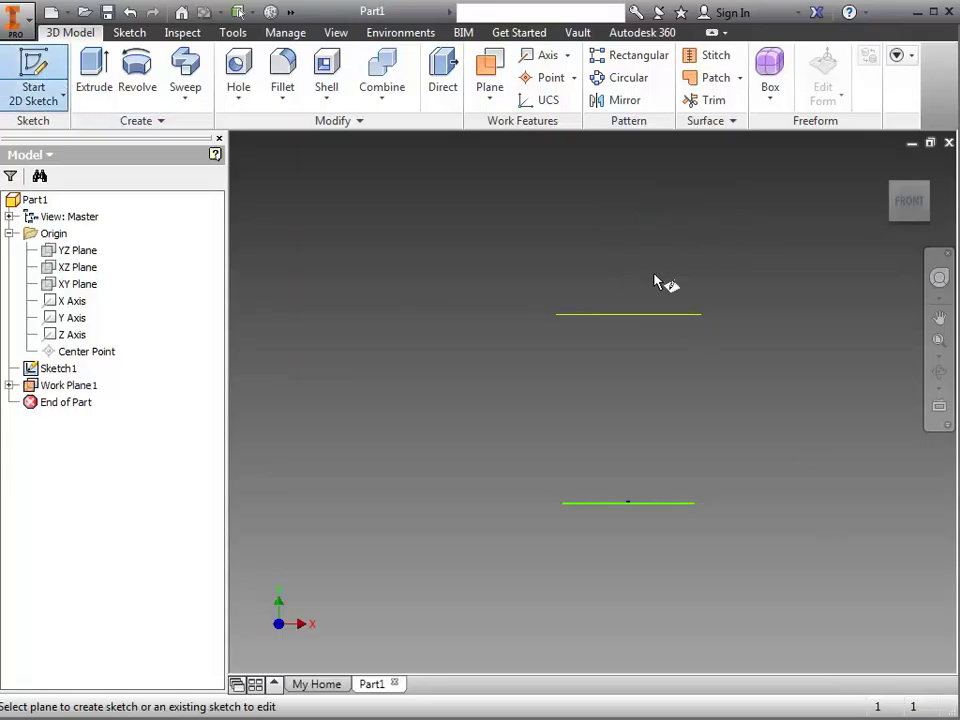
{"action": "left_click", "coordinate": [662, 326]}
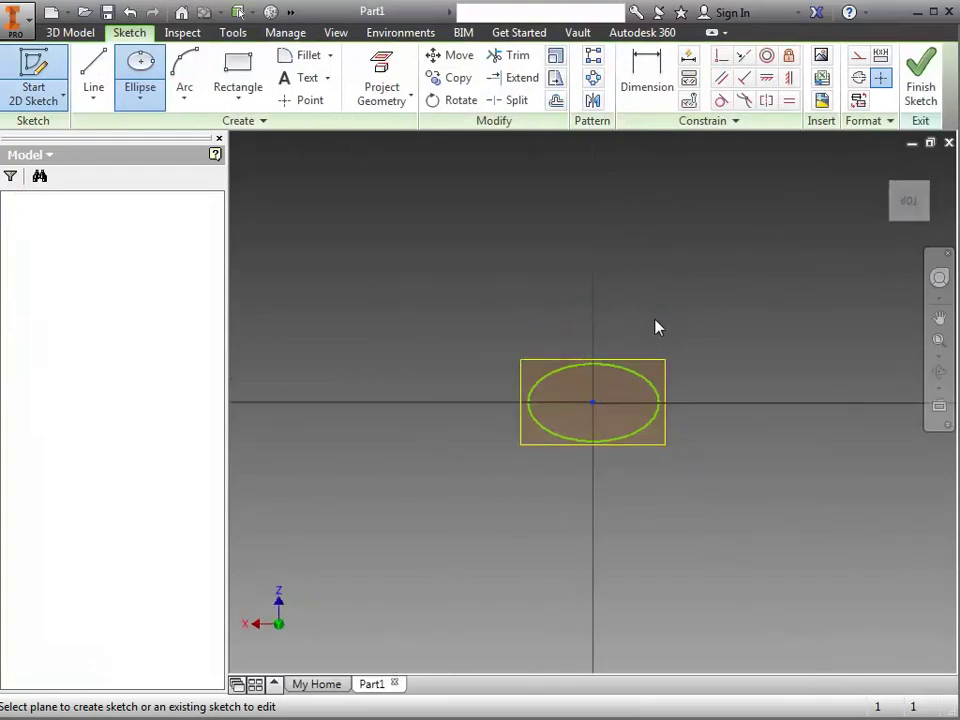
{"action": "left_click", "coordinate": [680, 403]}
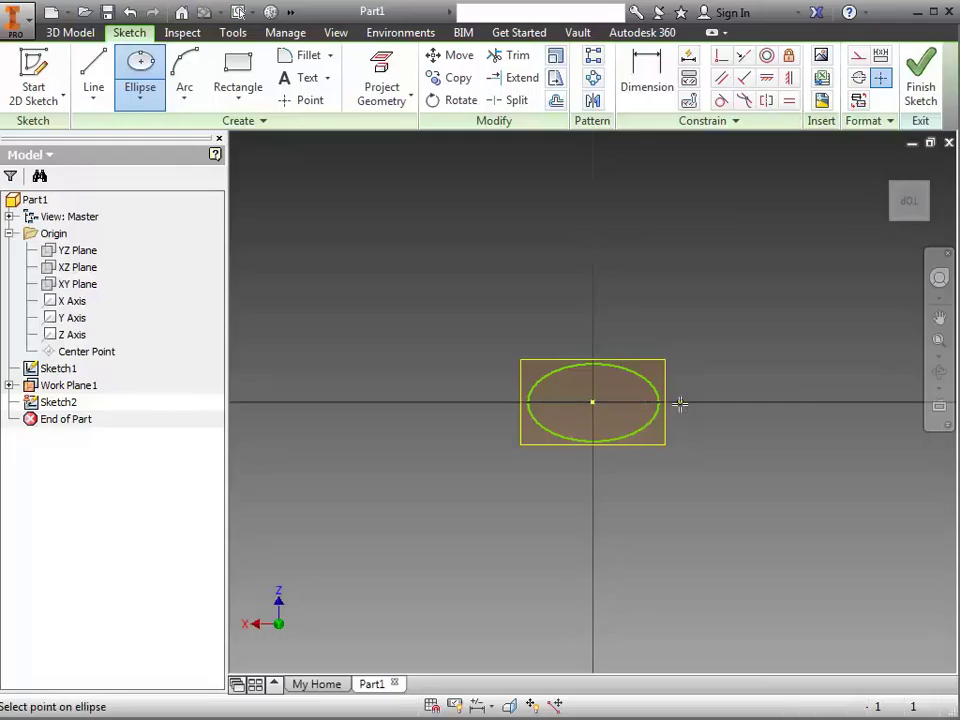
{"action": "left_click", "coordinate": [624, 349]}
{"action": "left_click", "coordinate": [922, 75]}
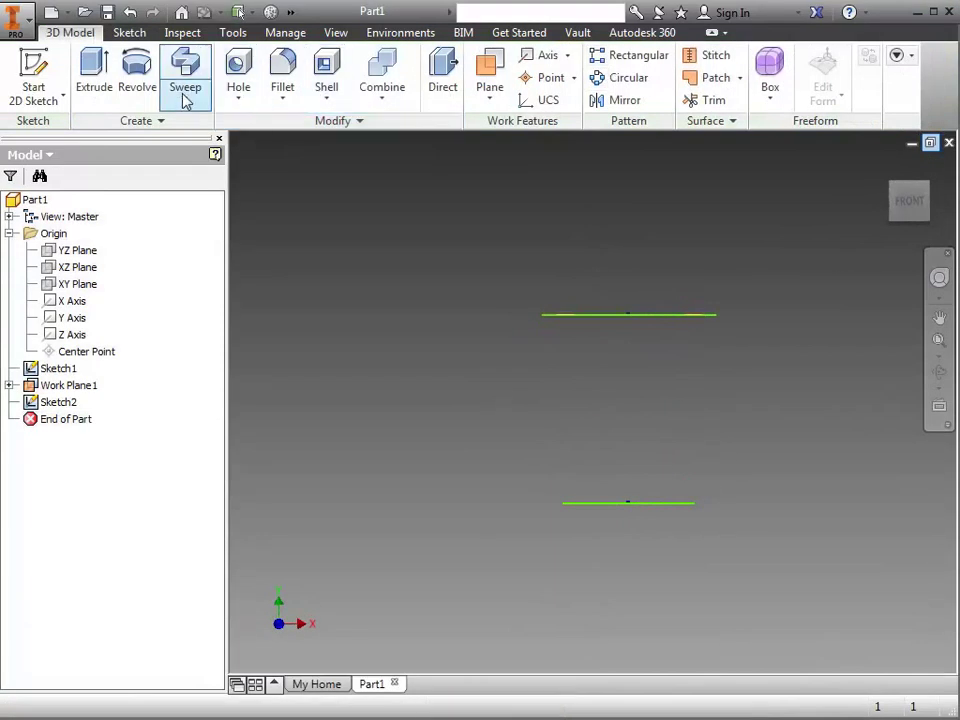
Loft a solid torso from the lower ellipse to the larger upper ellipse
{"action": "left_click", "coordinate": [186, 99]}
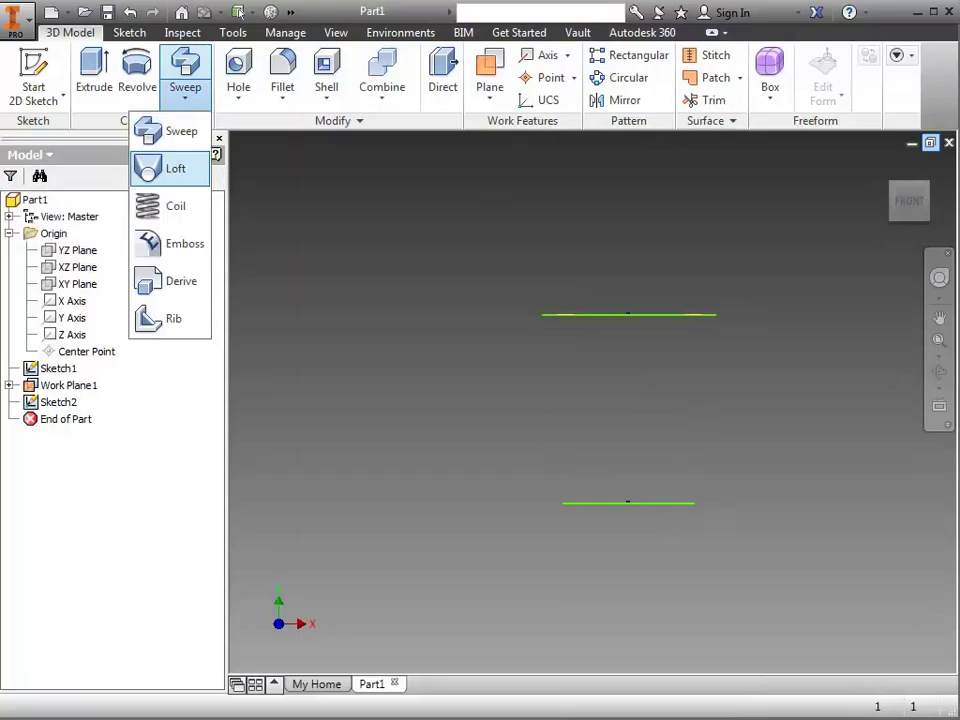
{"action": "left_click", "coordinate": [175, 172]}
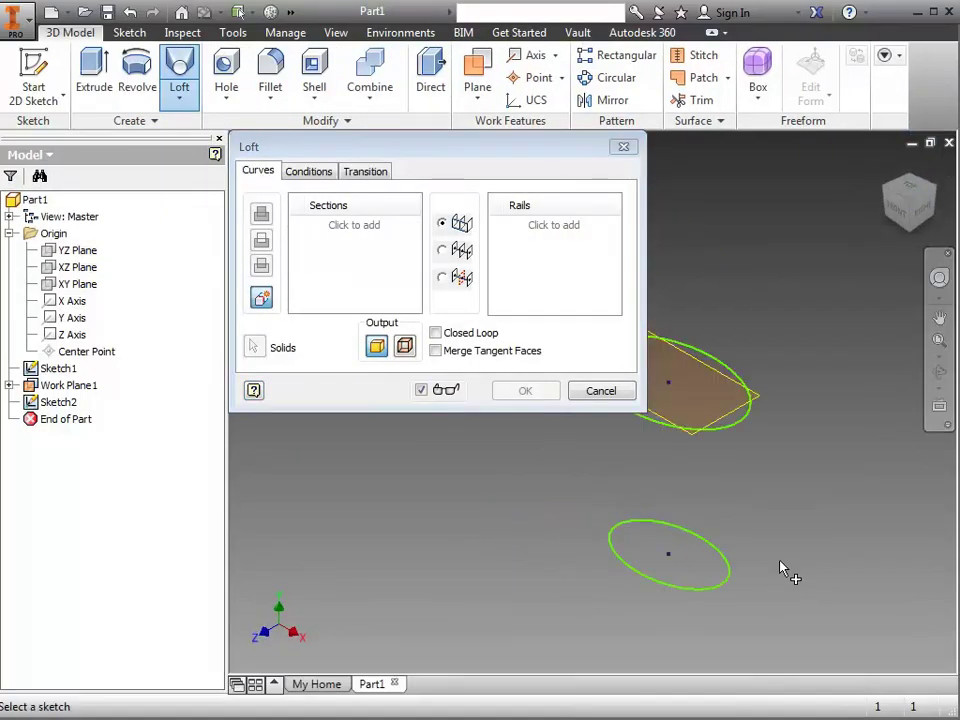
{"action": "left_click", "coordinate": [748, 566]}
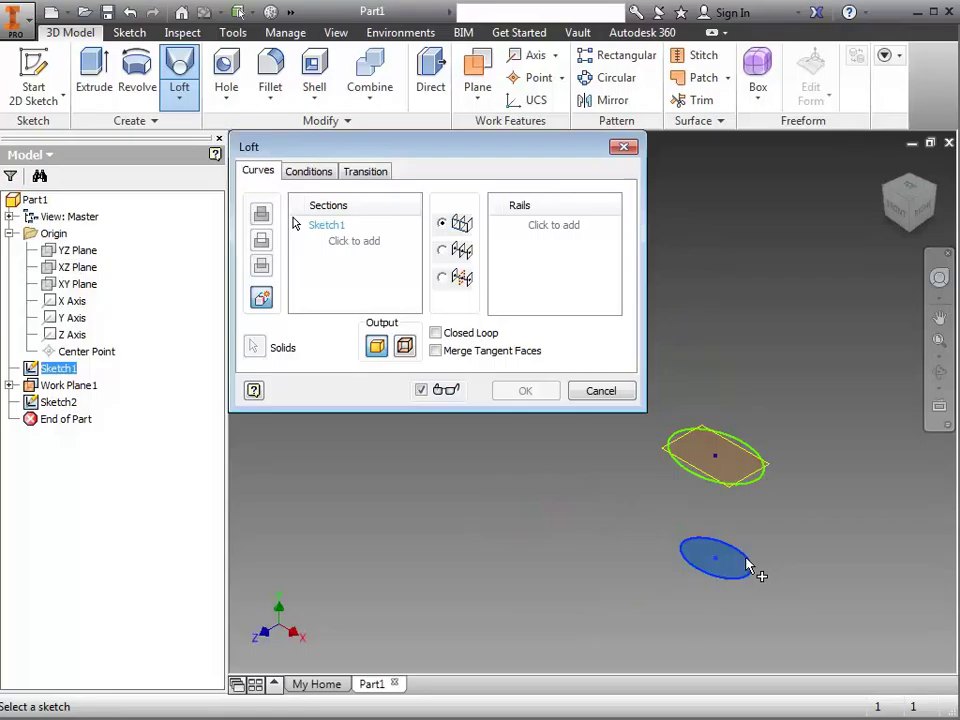
{"action": "left_click", "coordinate": [757, 487]}
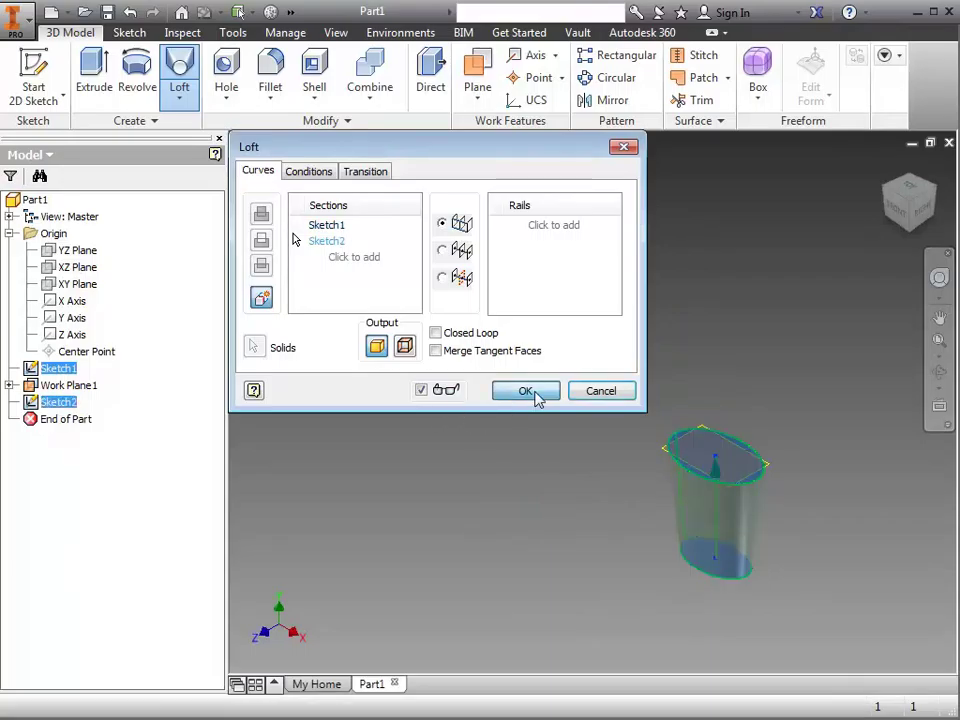
{"action": "left_click", "coordinate": [536, 395]}
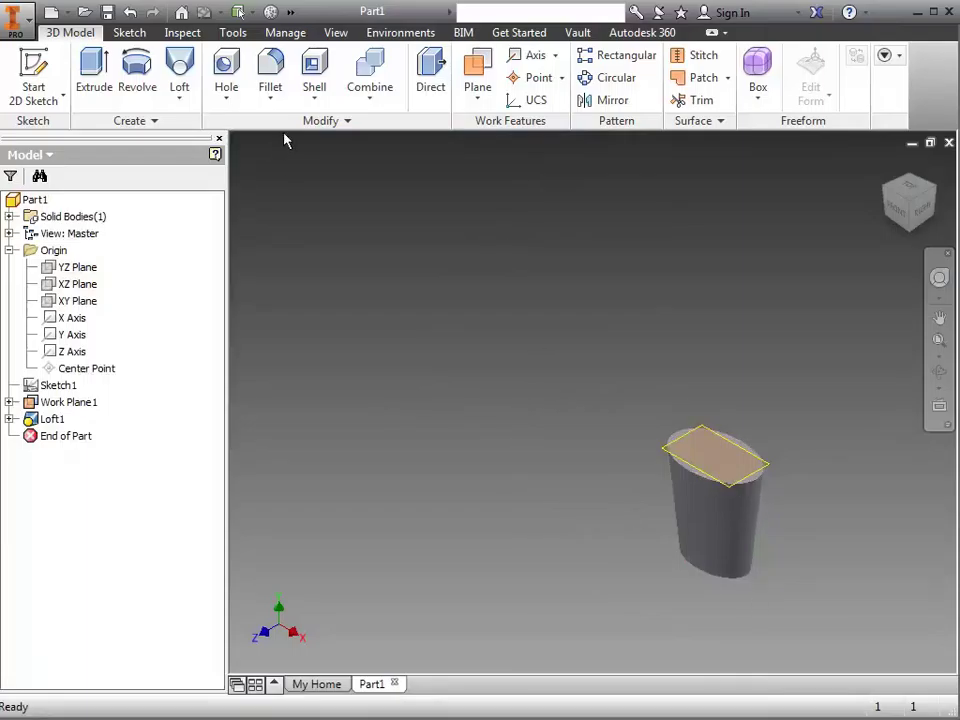
Start a 2D sketch on the YZ plane through the middle of the lofted body
{"action": "left_click", "coordinate": [40, 73]}
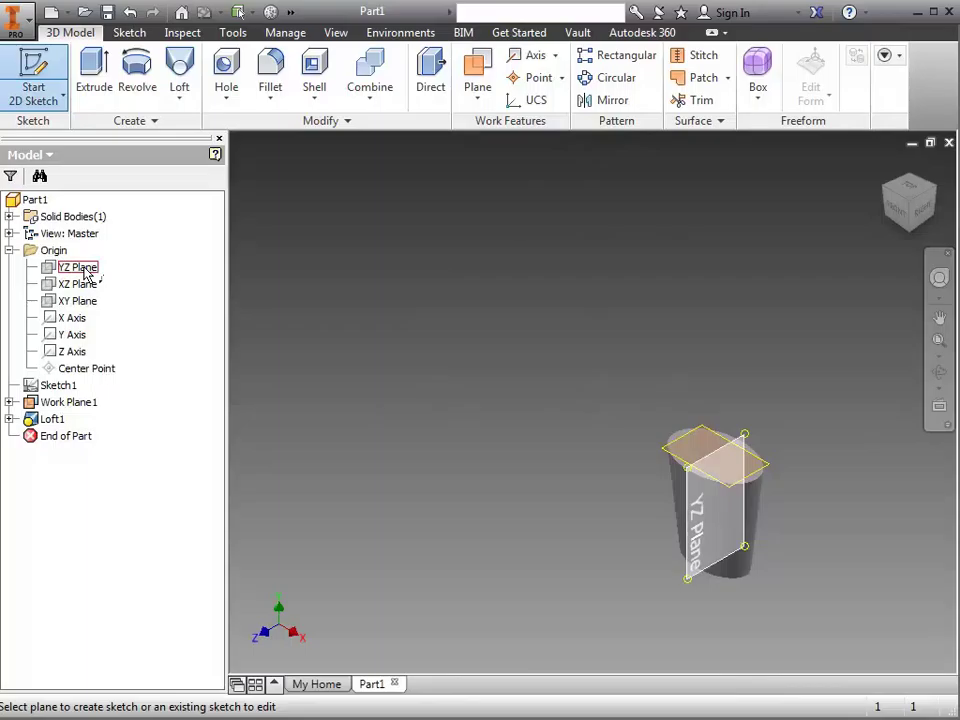
{"action": "left_click", "coordinate": [84, 271]}
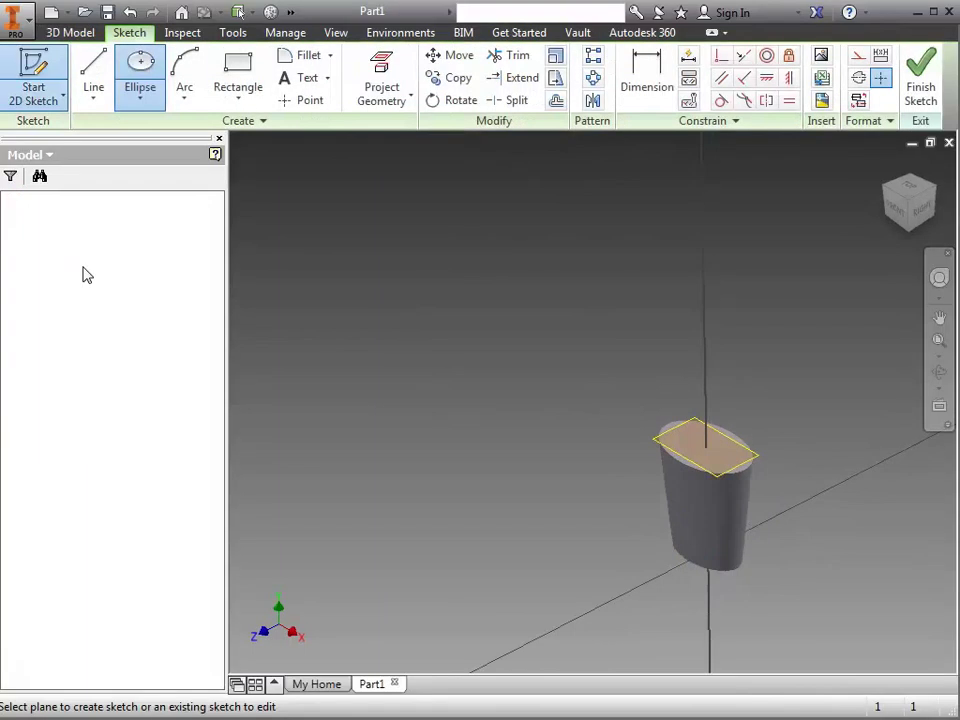
{"action": "left_click", "coordinate": [184, 70]}
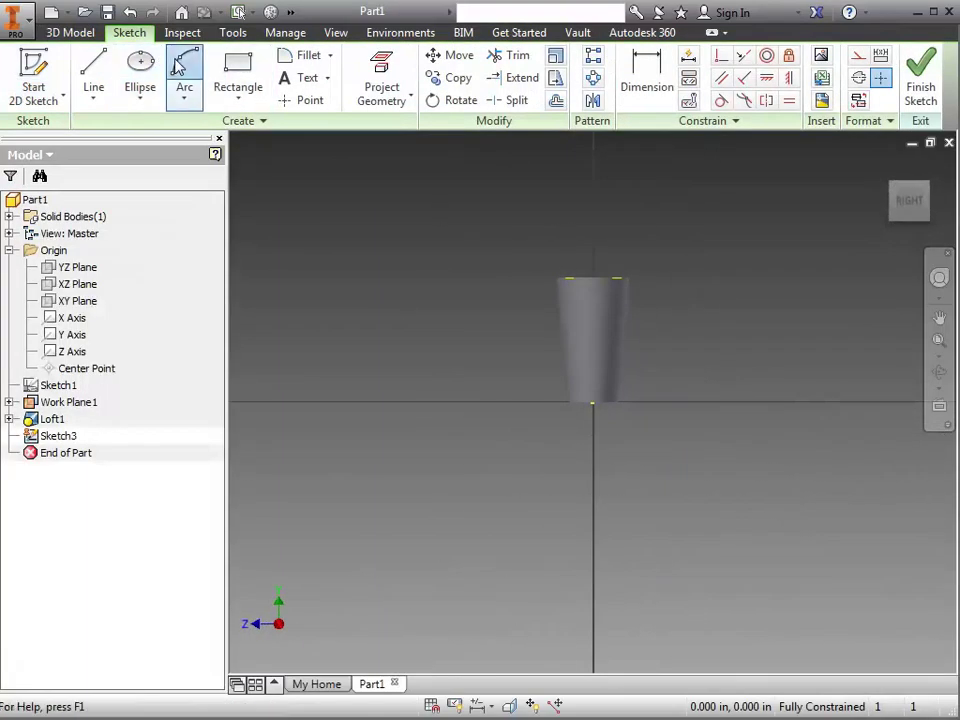
{"action": "scroll", "coordinate": [554, 291], "scroll_direction": "up", "scroll_amount": 5}
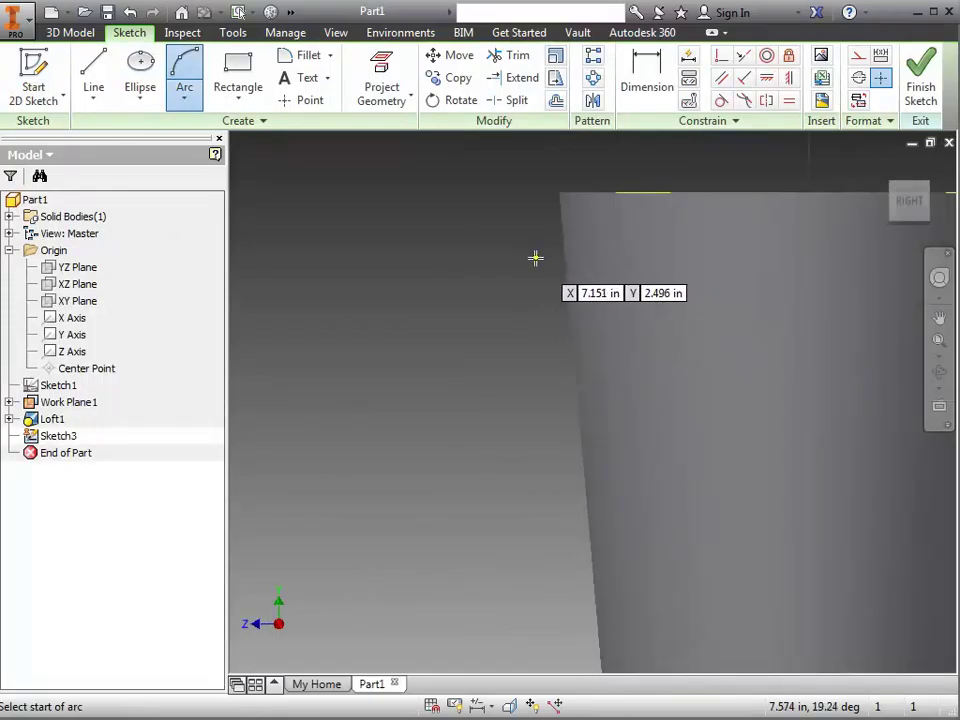
{"action": "left_click", "coordinate": [537, 258]}
{"action": "scroll", "coordinate": [535, 263], "scroll_direction": "down", "scroll_amount": 6}
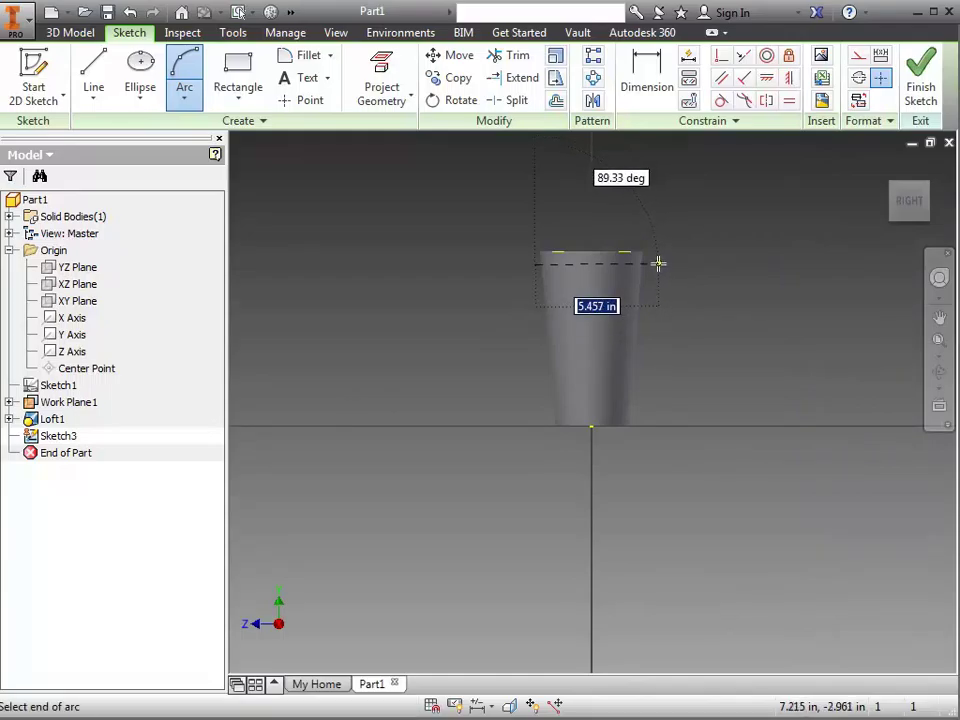
{"action": "left_click", "coordinate": [656, 263]}
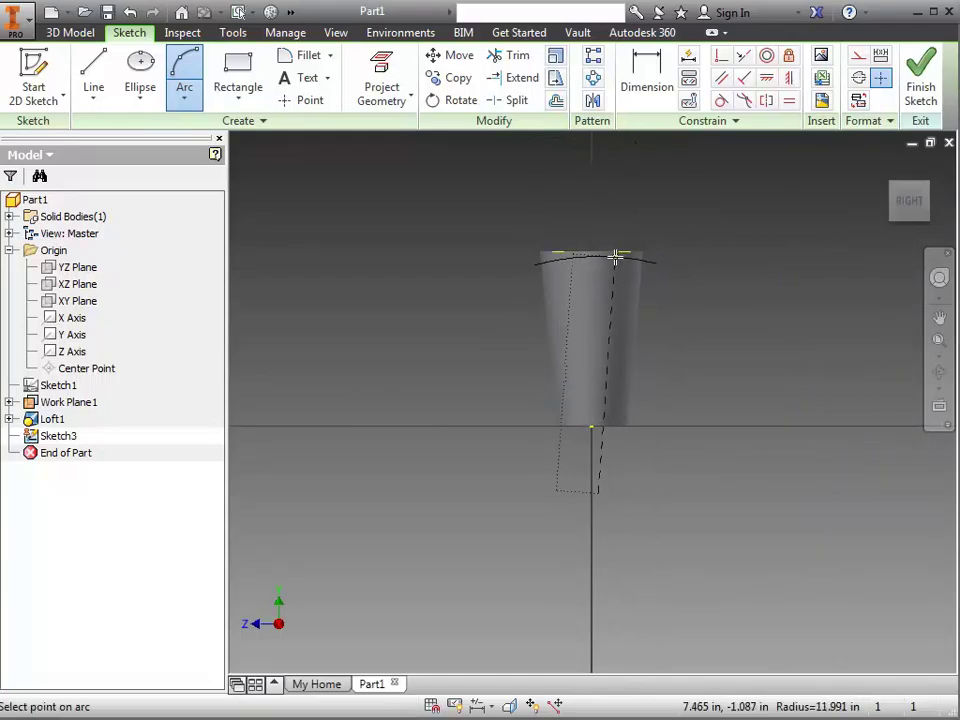
{"action": "scroll", "coordinate": [600, 243], "scroll_direction": "up", "scroll_amount": 3}
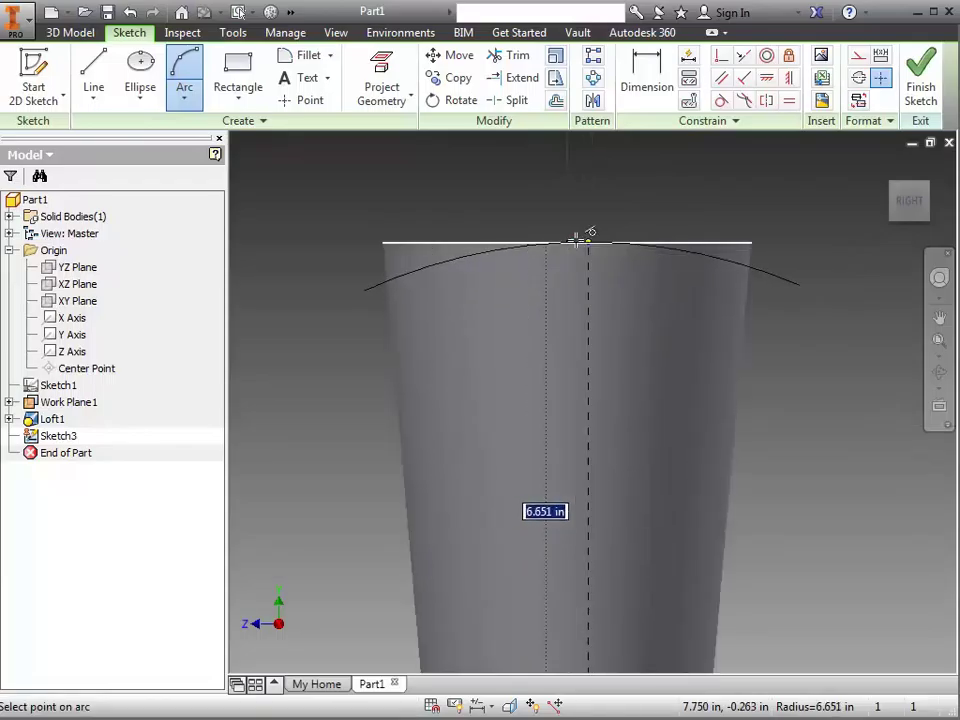
{"action": "key", "text": "Escape"}
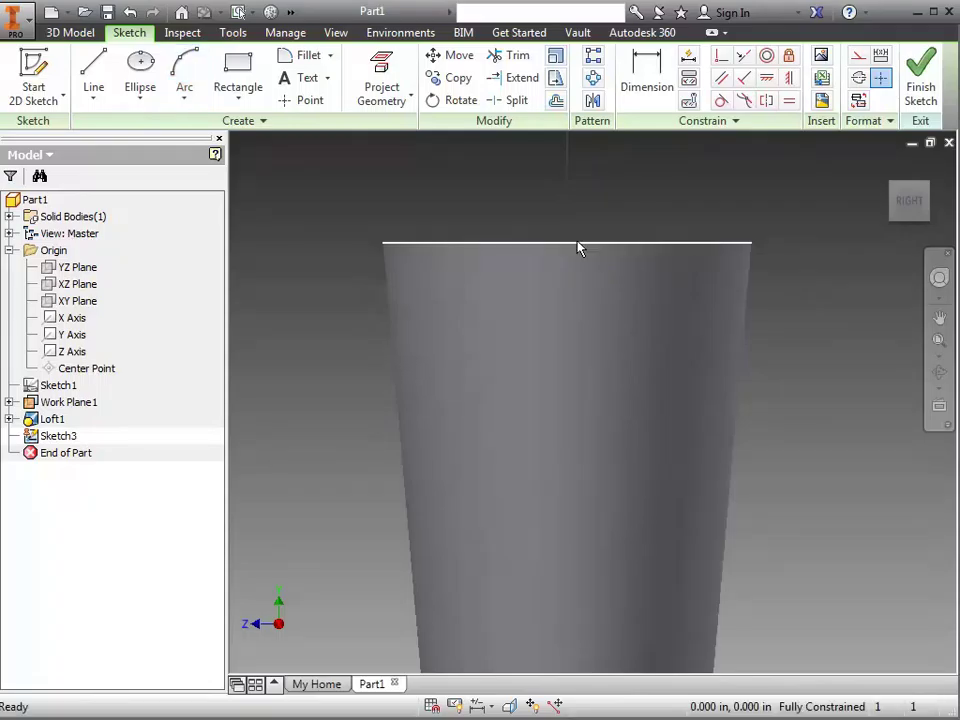
Place two sketch points just outside the torso's opposite sides, slightly below its upper edge
{"action": "left_click", "coordinate": [308, 100]}
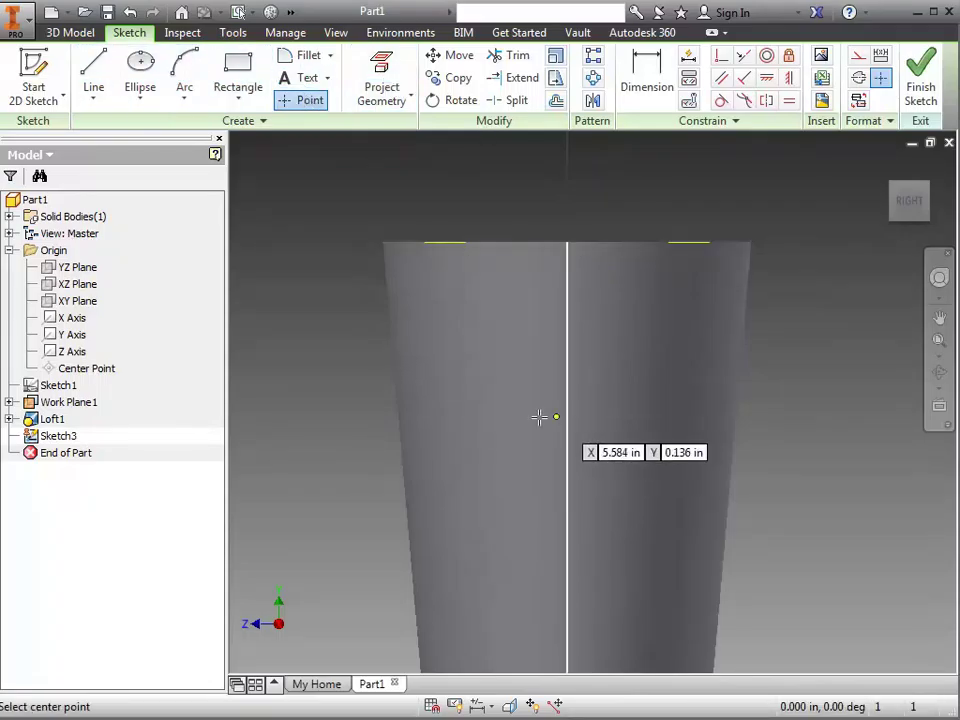
{"action": "left_click", "coordinate": [368, 260]}
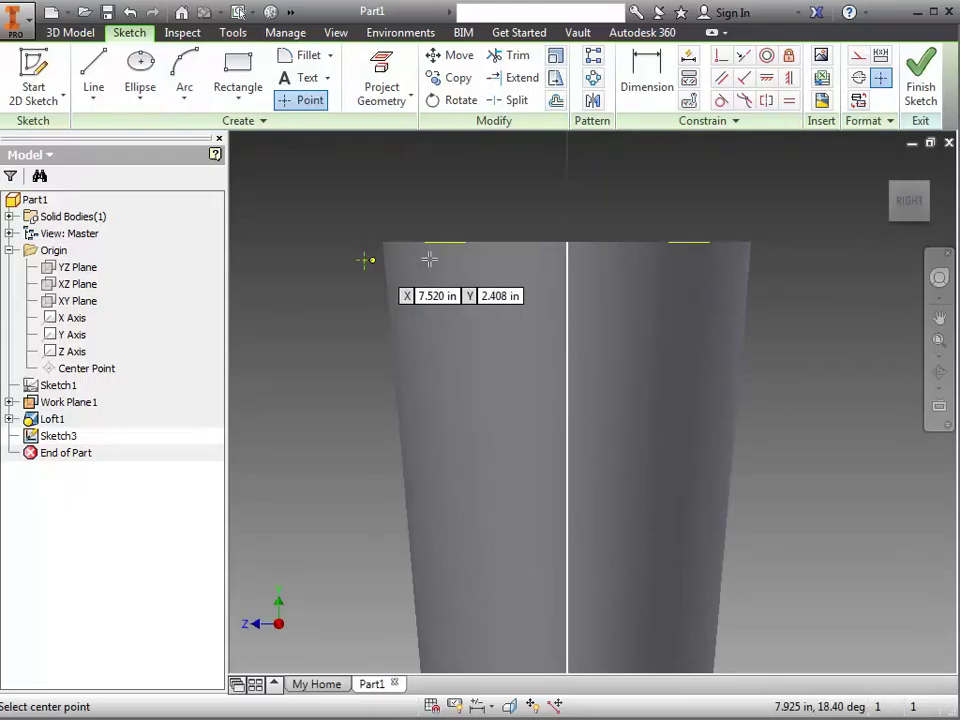
{"action": "left_click", "coordinate": [765, 261]}
{"action": "left_click", "coordinate": [647, 86]}
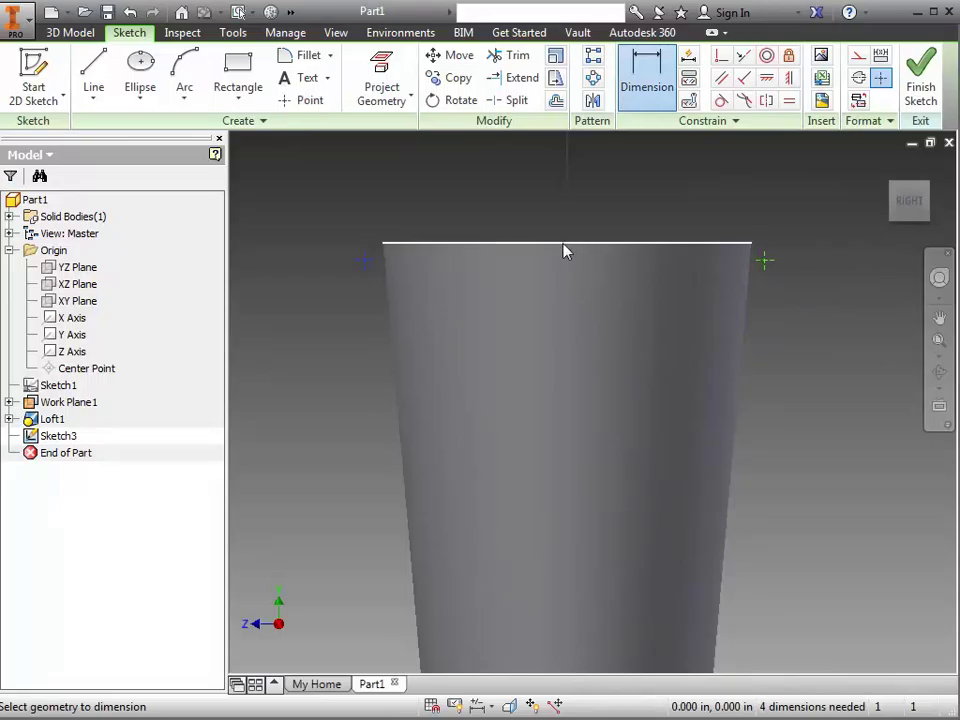
{"action": "scroll", "coordinate": [592, 403], "scroll_direction": "down", "scroll_amount": 3}
{"action": "left_click", "coordinate": [582, 516]}
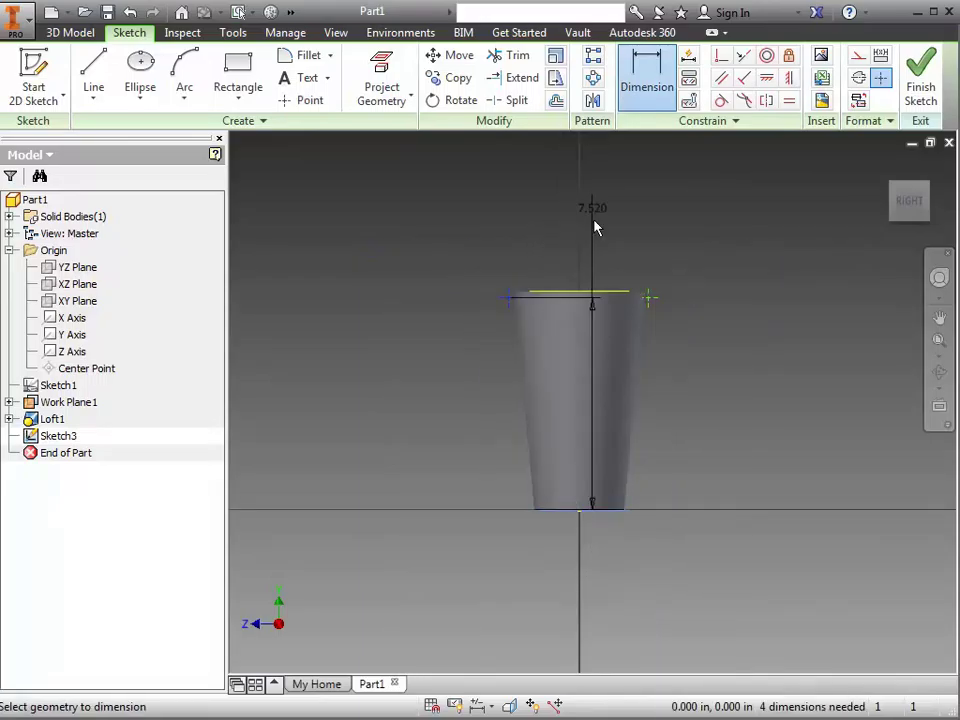
{"action": "left_click", "coordinate": [638, 62]}
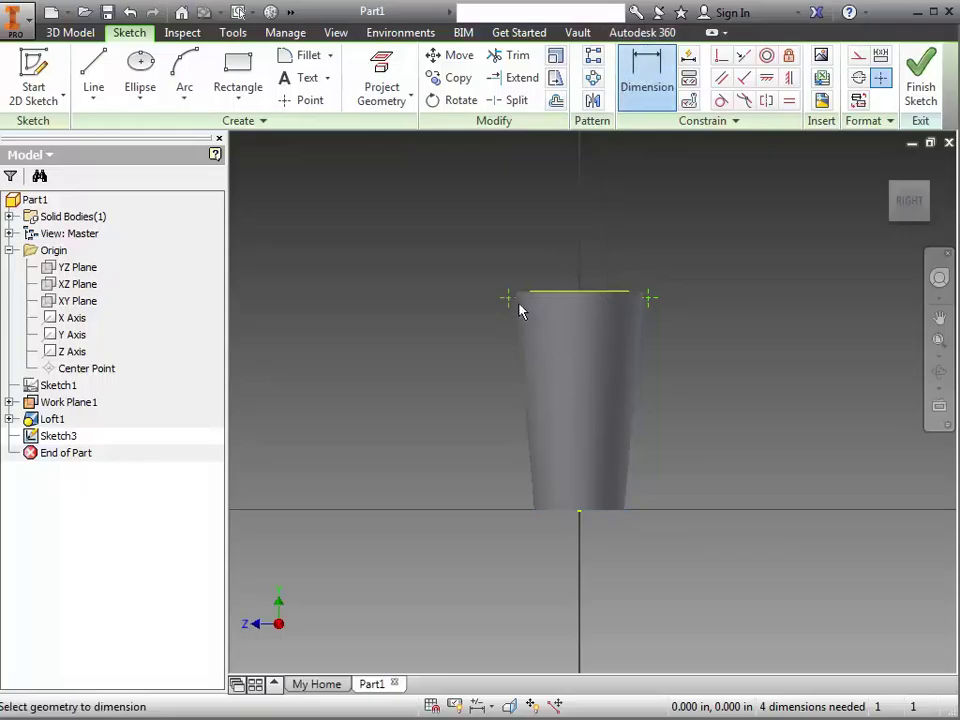
{"action": "left_click", "coordinate": [580, 512]}
{"action": "left_click", "coordinate": [632, 92]}
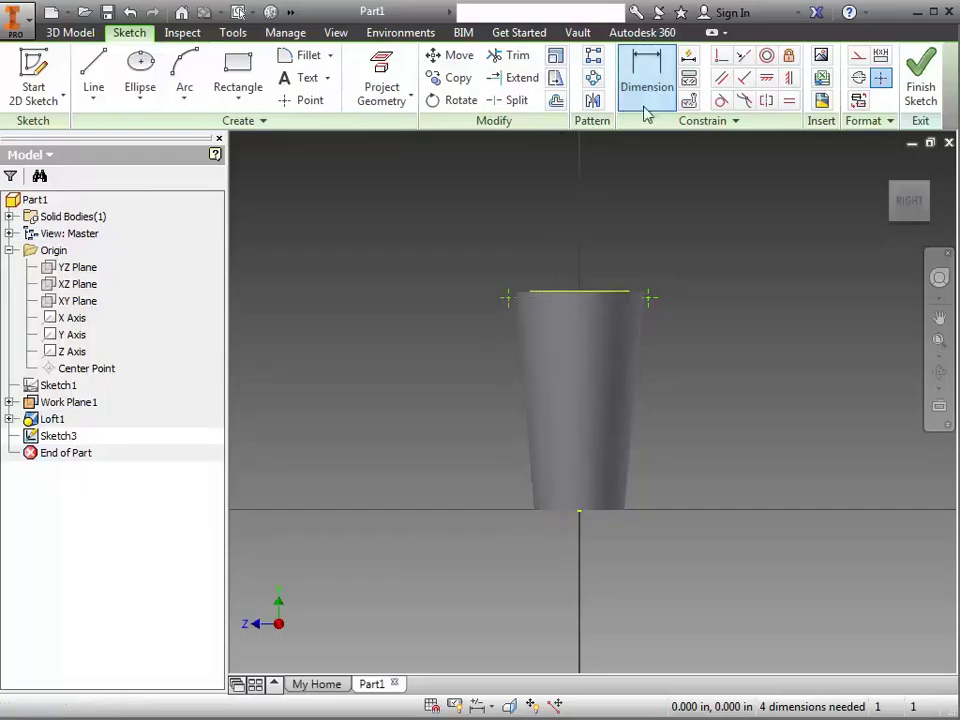
{"action": "left_click", "coordinate": [580, 511]}
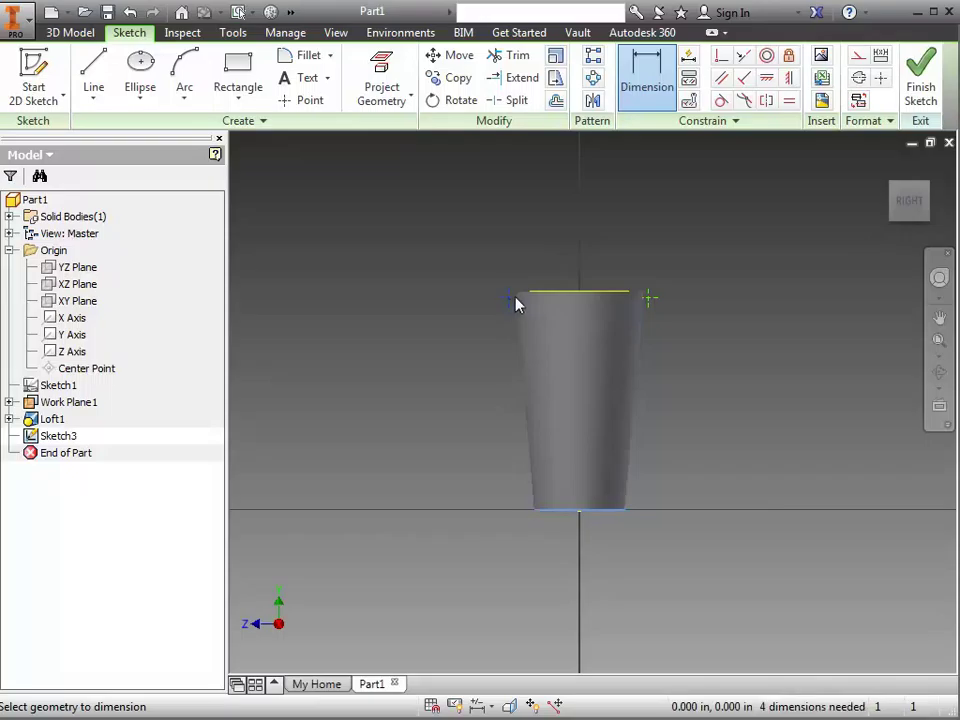
{"action": "left_click", "coordinate": [514, 298]}
{"action": "key", "text": "Escape"}
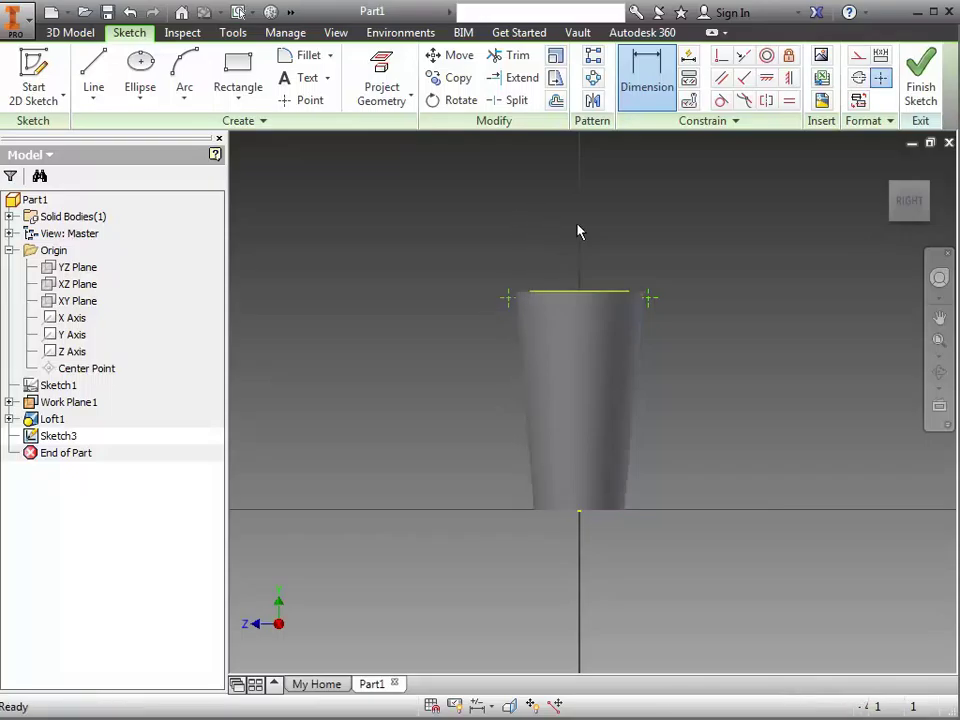
{"action": "left_click", "coordinate": [649, 86]}
{"action": "scroll", "coordinate": [564, 523], "scroll_direction": "up", "scroll_amount": 5}
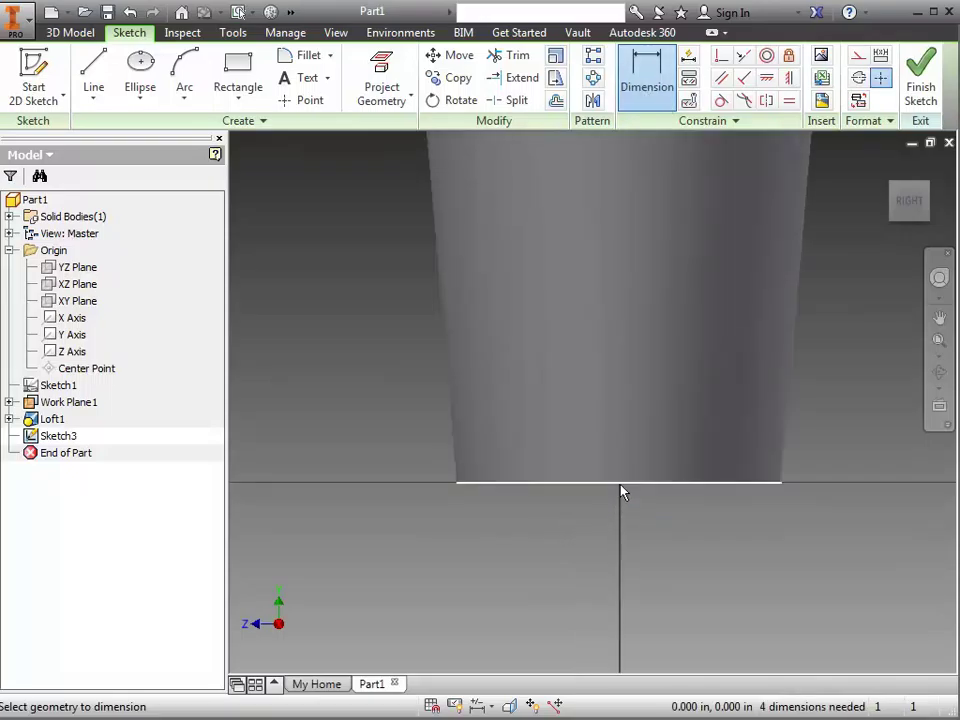
{"action": "scroll", "coordinate": [620, 490], "scroll_direction": "up", "scroll_amount": 3}
{"action": "scroll", "coordinate": [615, 490], "scroll_direction": "down", "scroll_amount": 5}
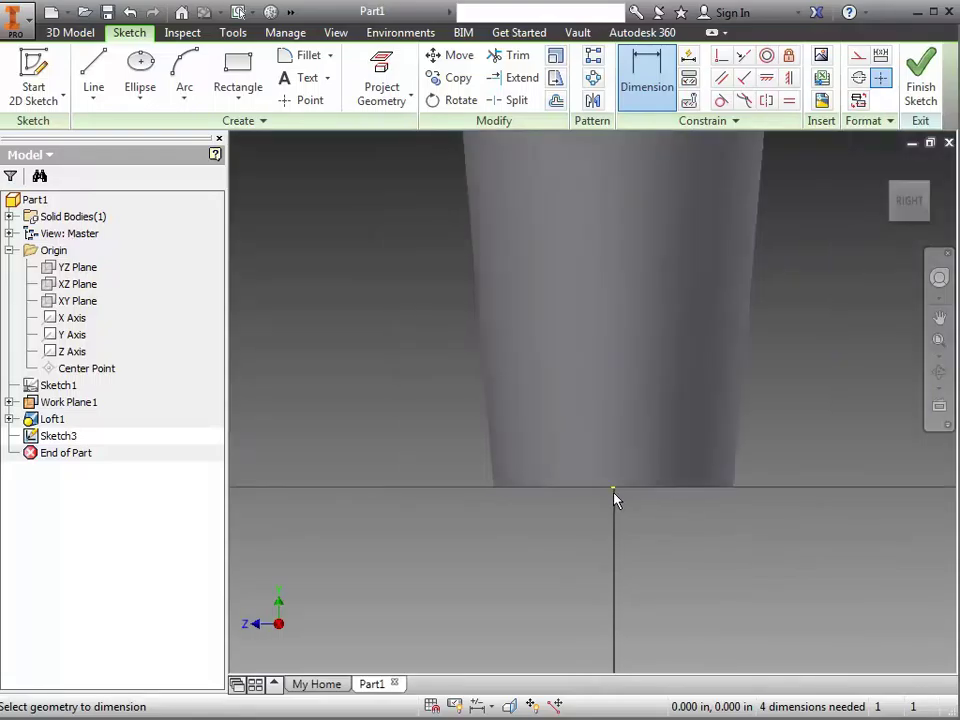
Draw a vertical line from the origin up past the torso's upper edge, and dimension the left point 2.5 in from it
{"action": "left_click", "coordinate": [93, 70]}
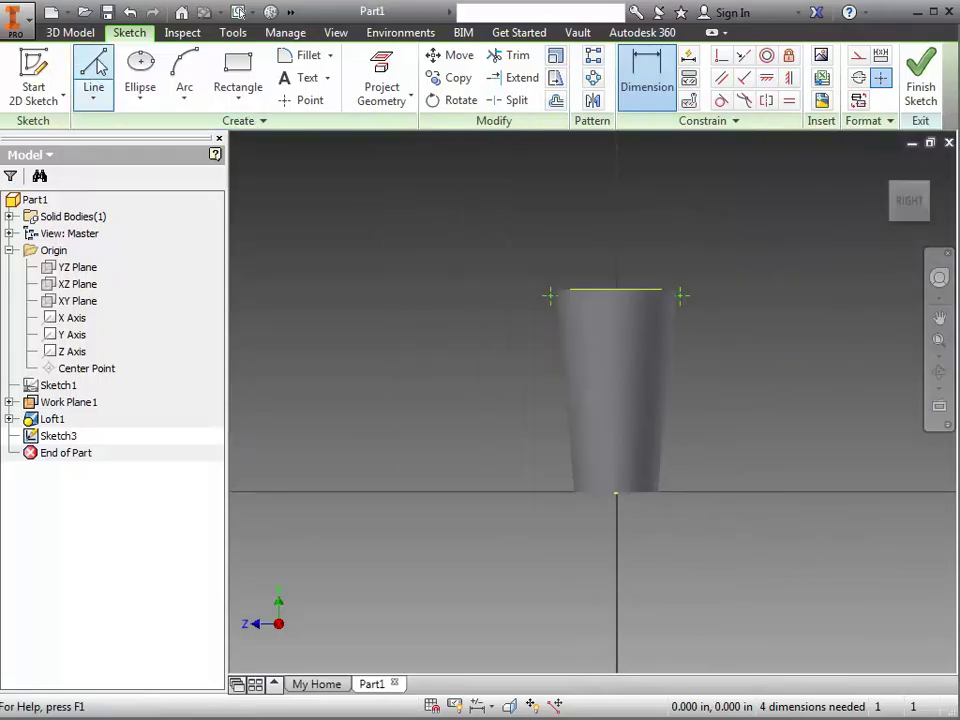
{"action": "left_click", "coordinate": [615, 490]}
{"action": "left_click", "coordinate": [647, 75]}
{"action": "scroll", "coordinate": [555, 288], "scroll_direction": "up", "scroll_amount": 5}
{"action": "left_click", "coordinate": [554, 278]}
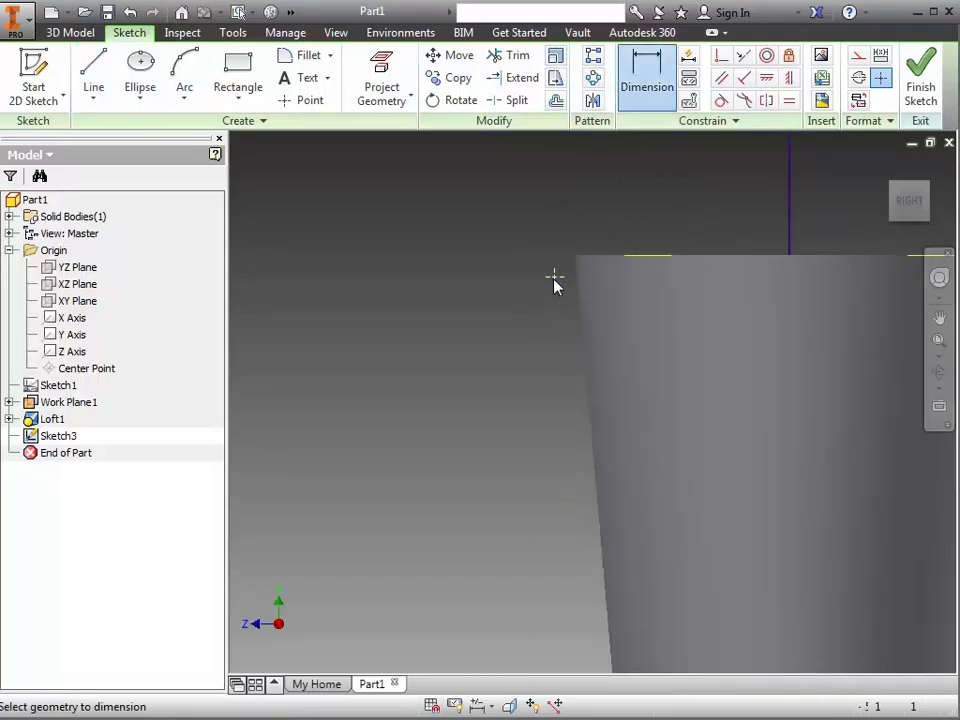
{"action": "left_click", "coordinate": [790, 242]}
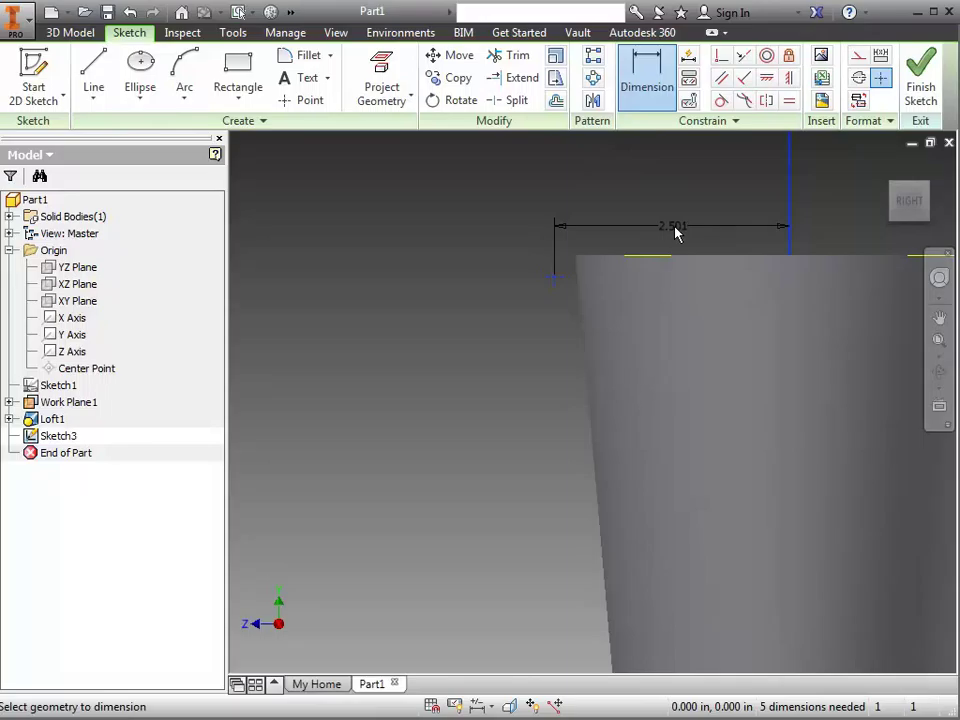
{"action": "left_click", "coordinate": [677, 231]}
{"action": "type", "text": "2."}
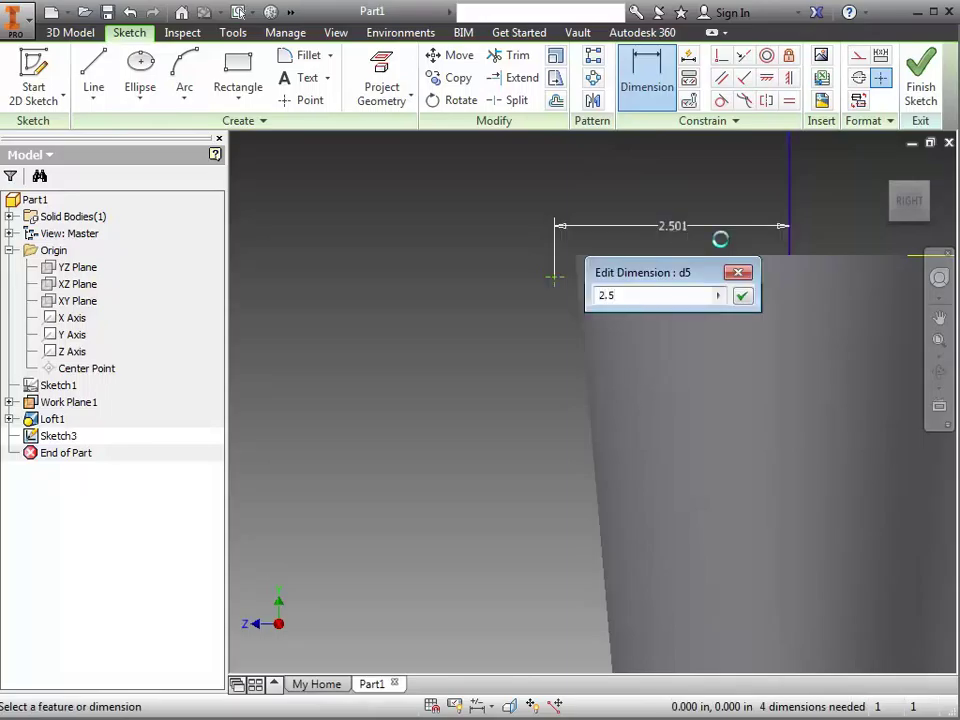
{"action": "type", "text": "5"}
{"action": "key", "text": "Return"}
Dimension the right point 2.5 in from the vertical centre line
{"action": "scroll", "coordinate": [574, 296], "scroll_direction": "down", "scroll_amount": 5}
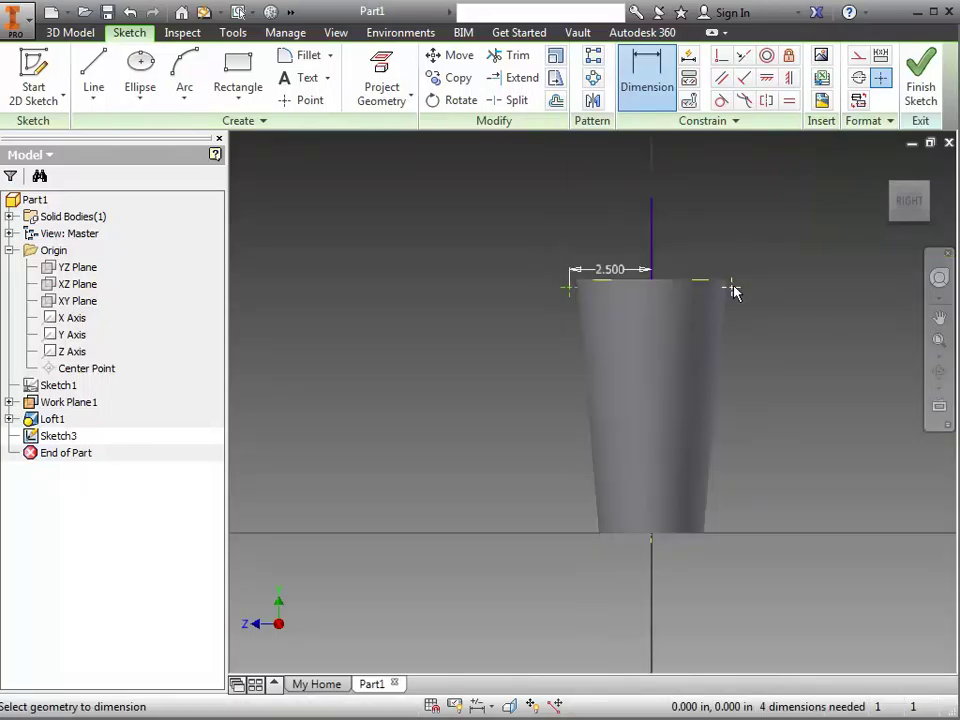
{"action": "left_click", "coordinate": [653, 257]}
{"action": "left_click", "coordinate": [677, 258]}
{"action": "type", "text": "2."}
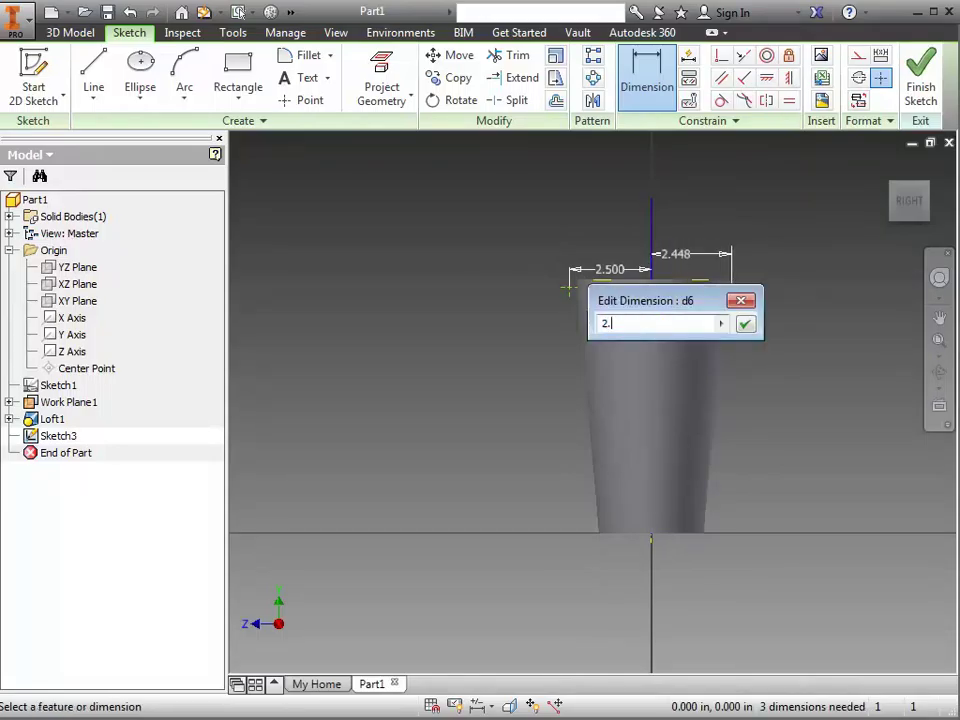
{"action": "type", "text": "5"}
{"action": "key", "text": "Return"}
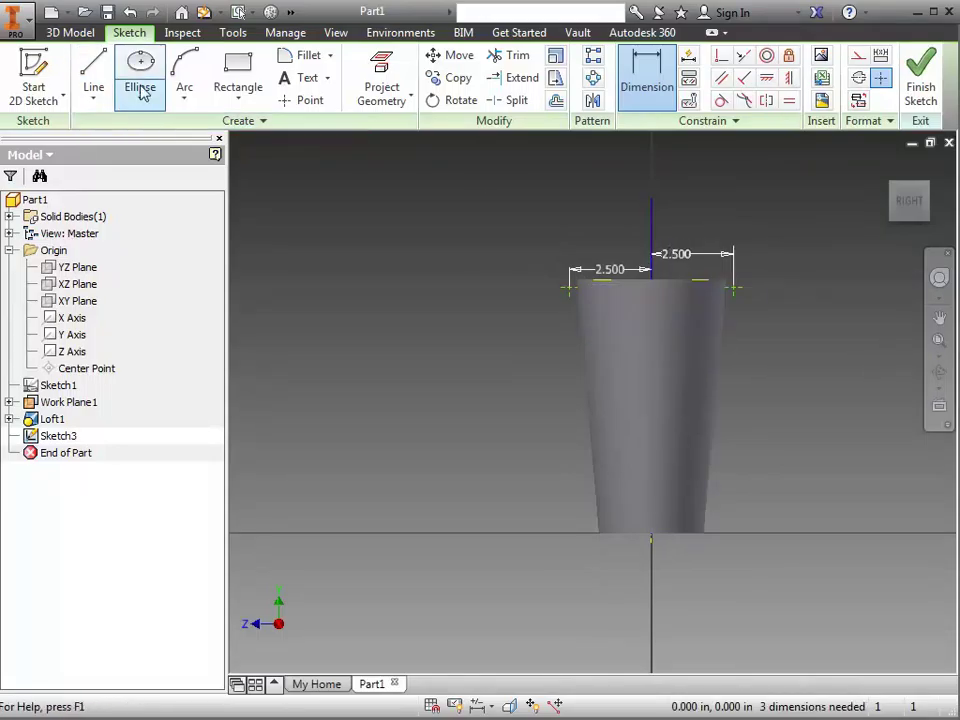
Draw a three-point arc between the two points through the middle of the torso's upper edge, and delete the vertical centre line
{"action": "left_click", "coordinate": [184, 74]}
{"action": "left_click", "coordinate": [569, 288]}
{"action": "left_click", "coordinate": [735, 288]}
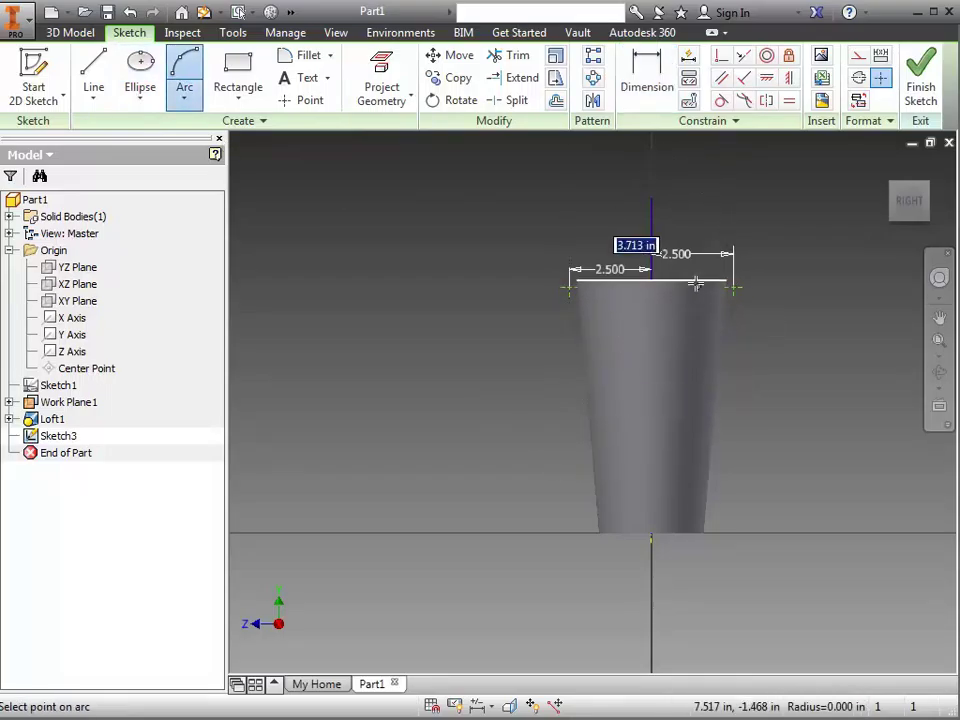
{"action": "scroll", "coordinate": [692, 315], "scroll_direction": "up", "scroll_amount": 3}
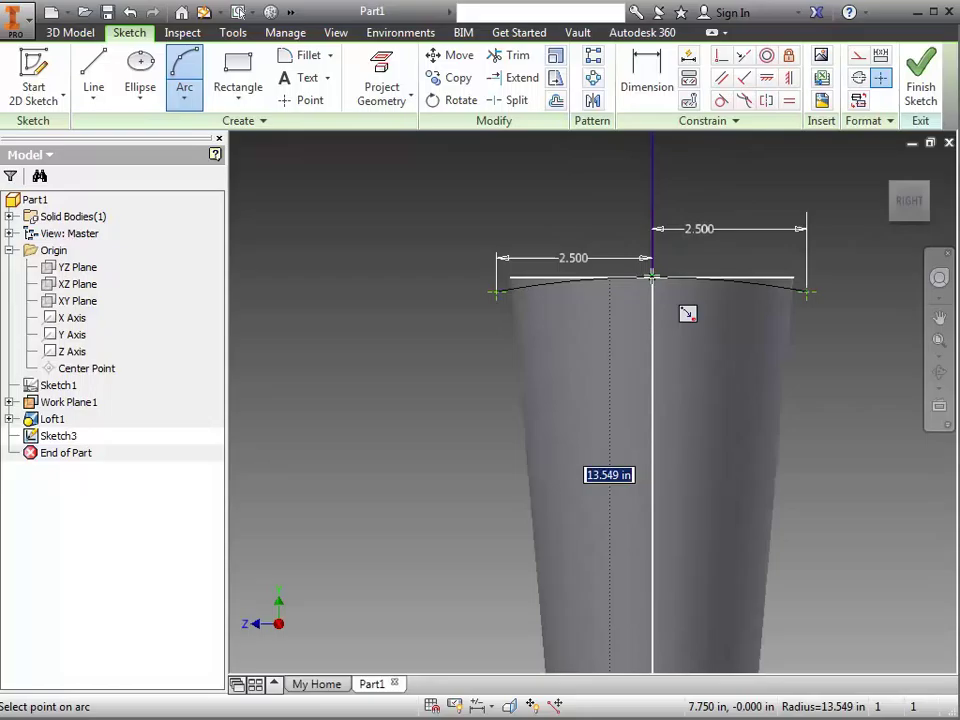
{"action": "left_click", "coordinate": [651, 277]}
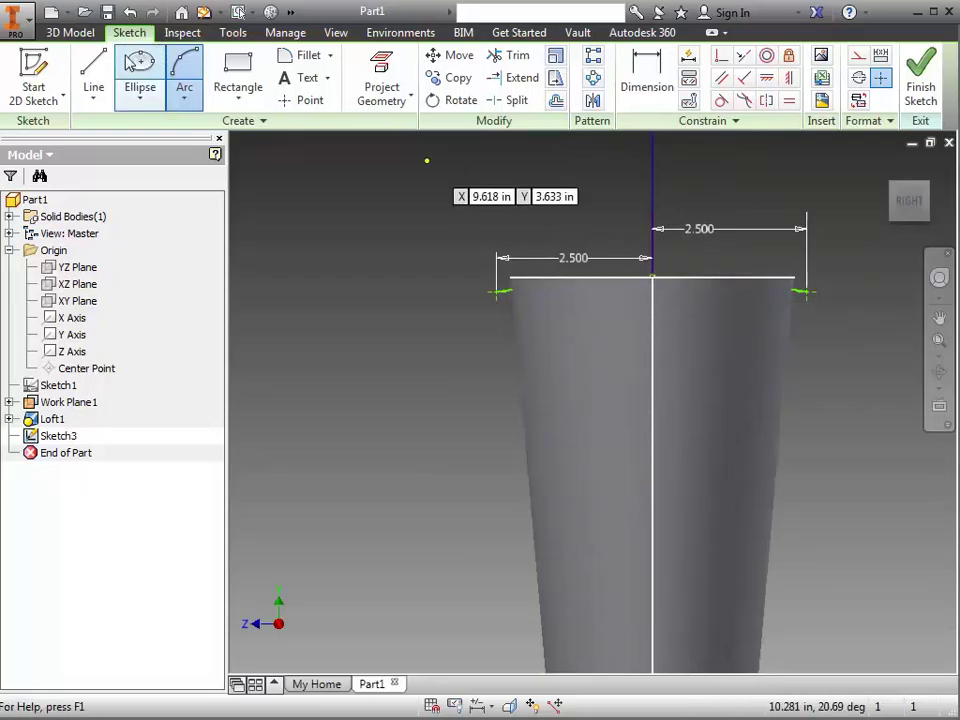
{"action": "right_click", "coordinate": [671, 188]}
{"action": "left_click", "coordinate": [712, 208]}
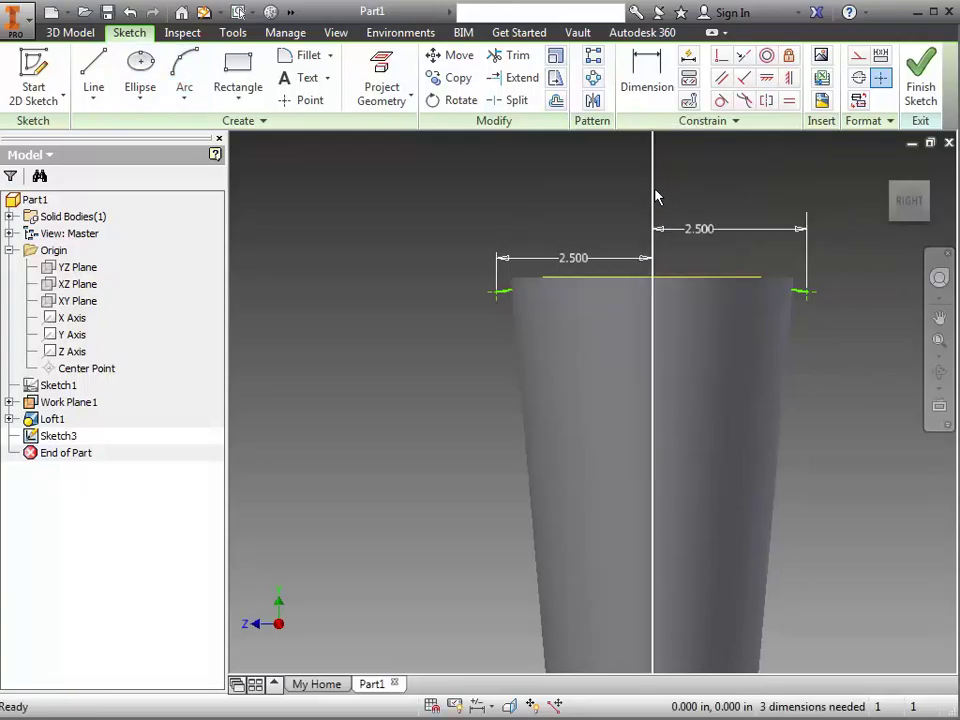
{"action": "right_click", "coordinate": [656, 197]}
{"action": "left_click", "coordinate": [656, 136]}
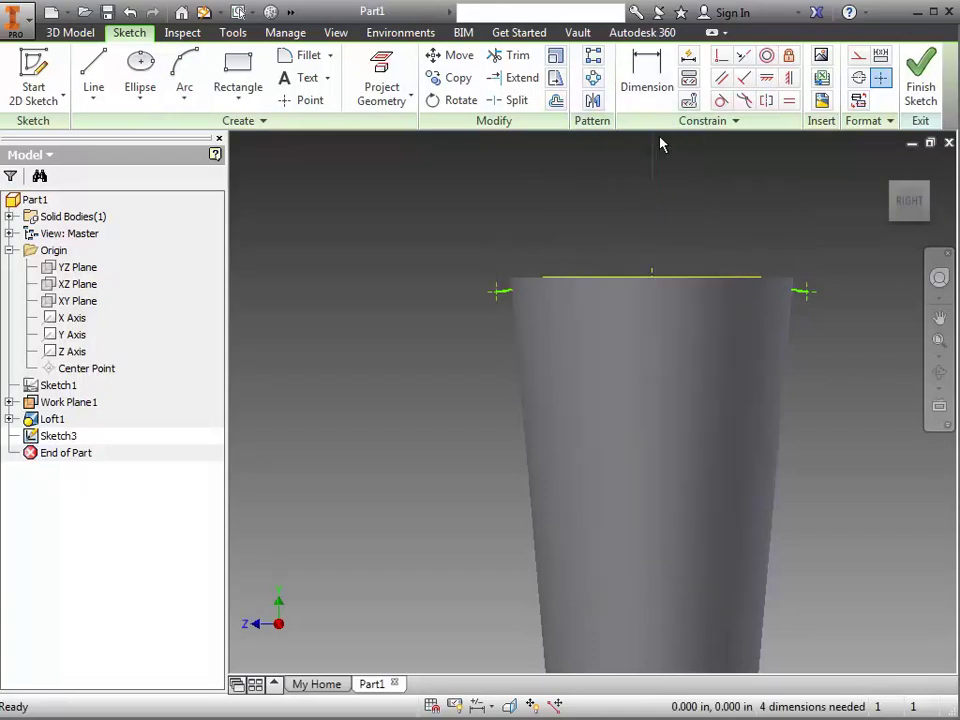
Close the profile above the arc with three lines, about 0.5 in high at the sides and 5 in across, and finish the sketch
{"action": "left_click", "coordinate": [93, 70]}
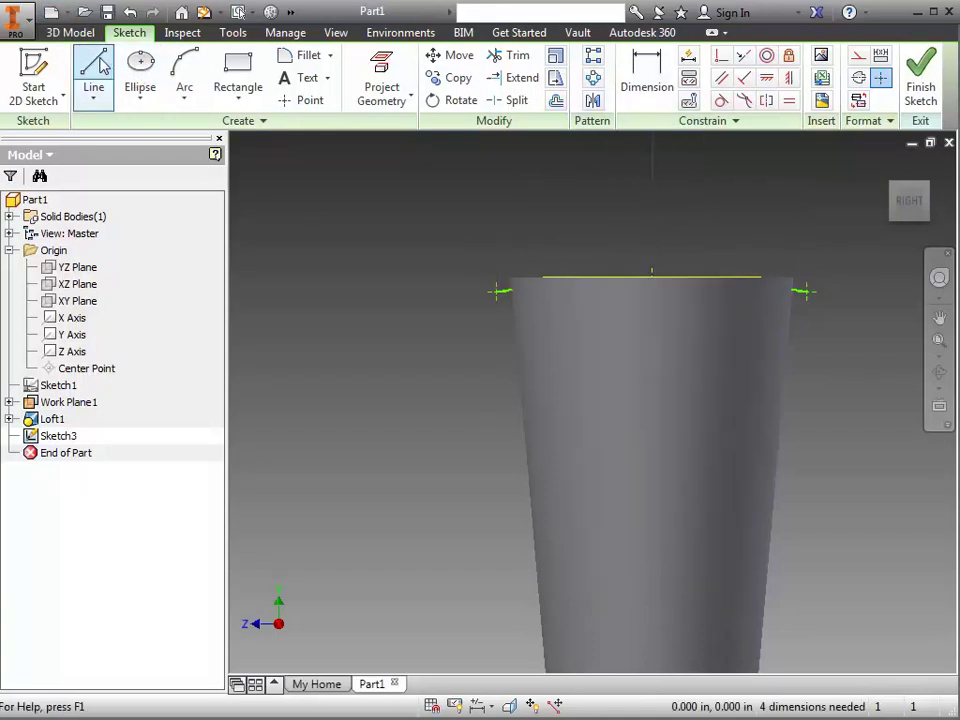
{"action": "left_click", "coordinate": [497, 291]}
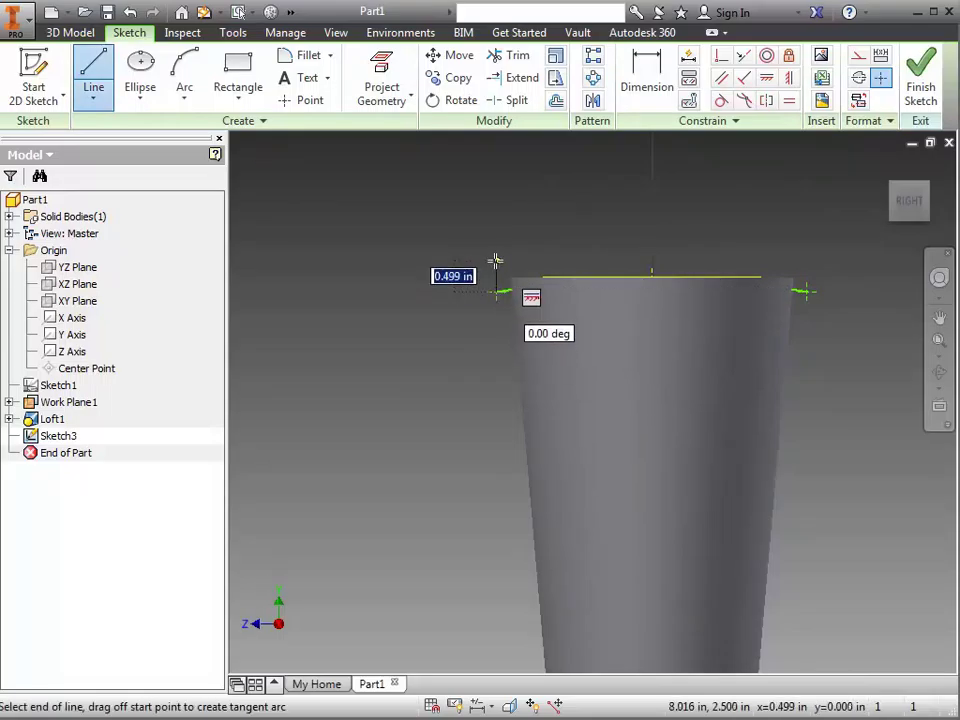
{"action": "left_click", "coordinate": [495, 261]}
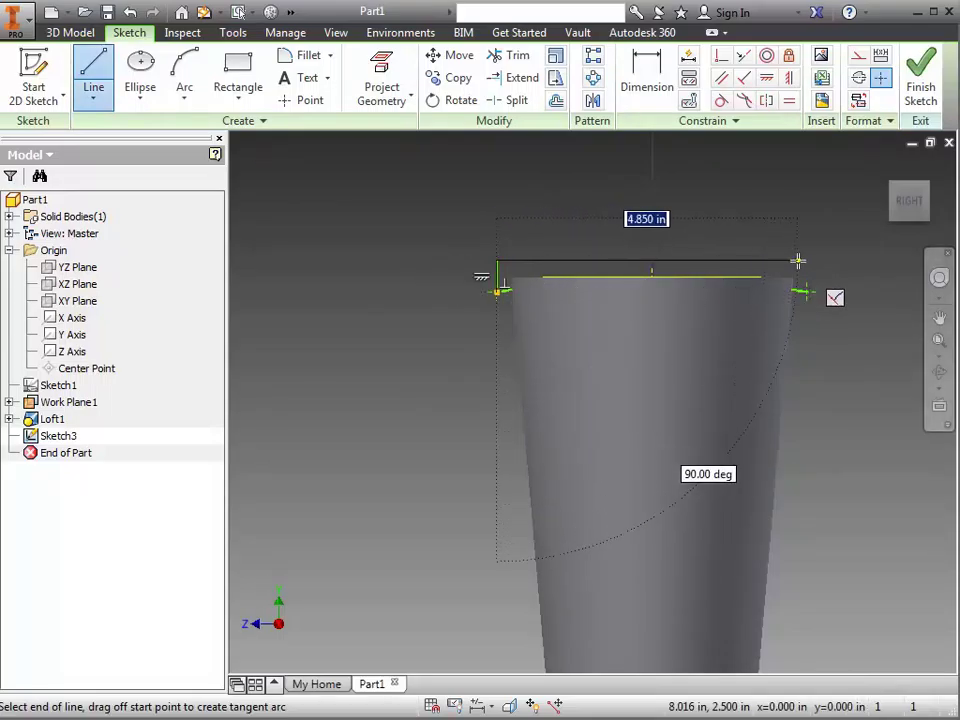
{"action": "left_click", "coordinate": [808, 261]}
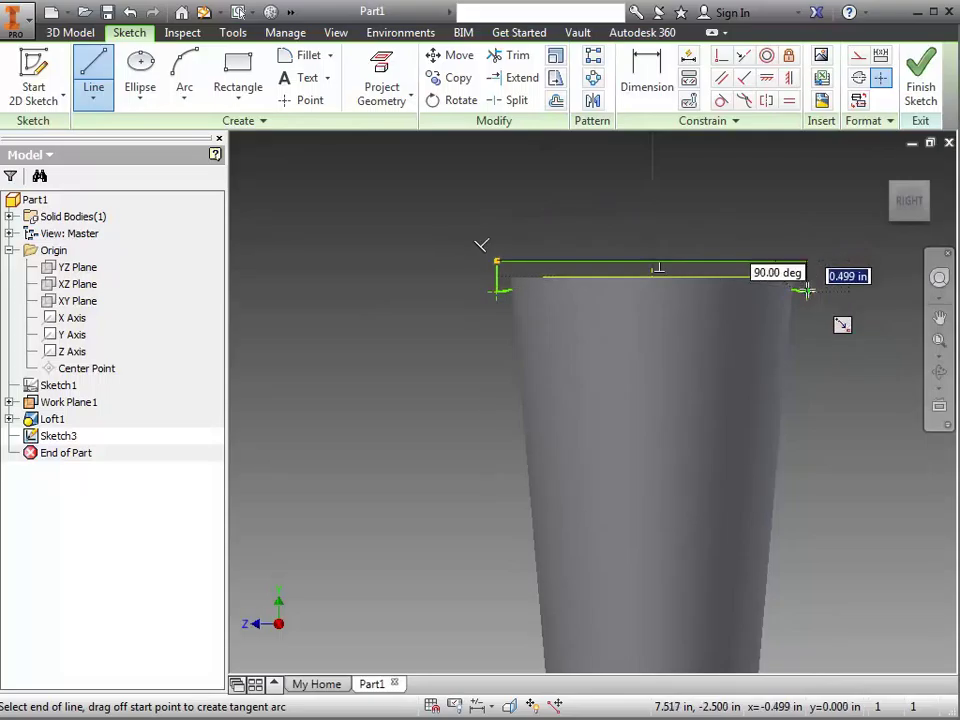
{"action": "left_click", "coordinate": [806, 290]}
{"action": "left_click", "coordinate": [921, 92]}
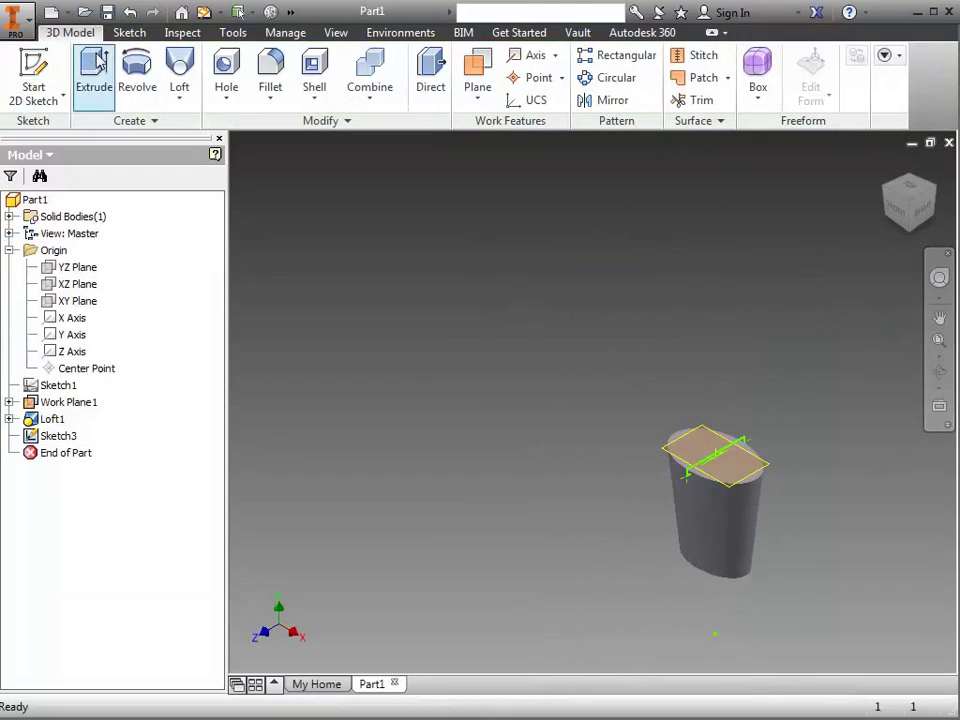
Extrude the closed profile as a symmetric cut with extents set to All to round the torso's shoulders
{"action": "left_click", "coordinate": [94, 75]}
{"action": "scroll", "coordinate": [713, 450], "scroll_direction": "up", "scroll_amount": 5}
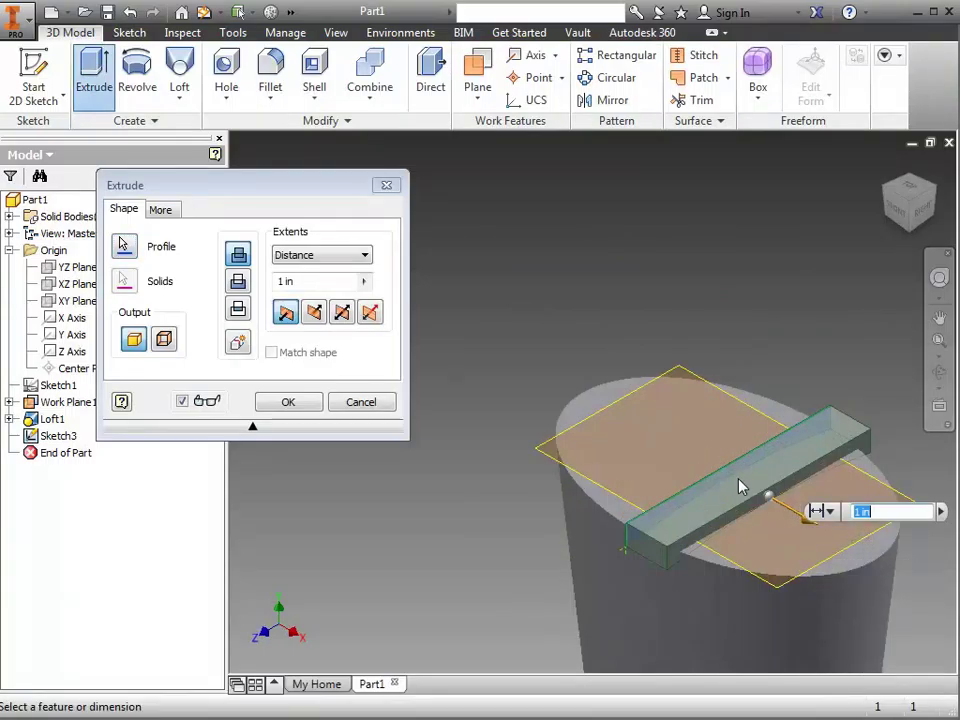
{"action": "left_click", "coordinate": [240, 283]}
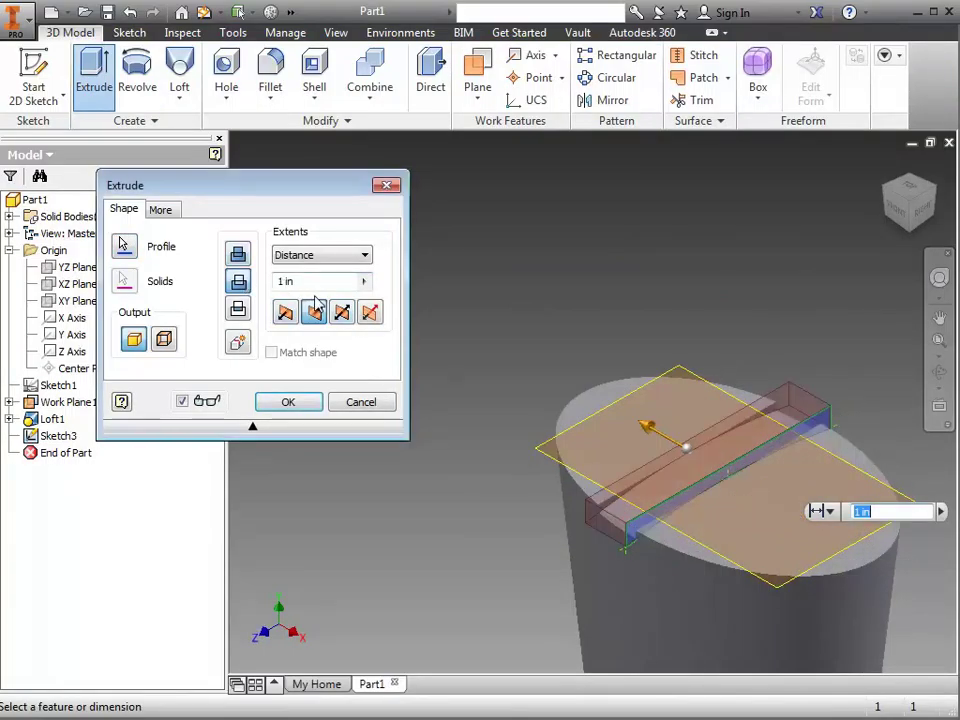
{"action": "left_click", "coordinate": [342, 313]}
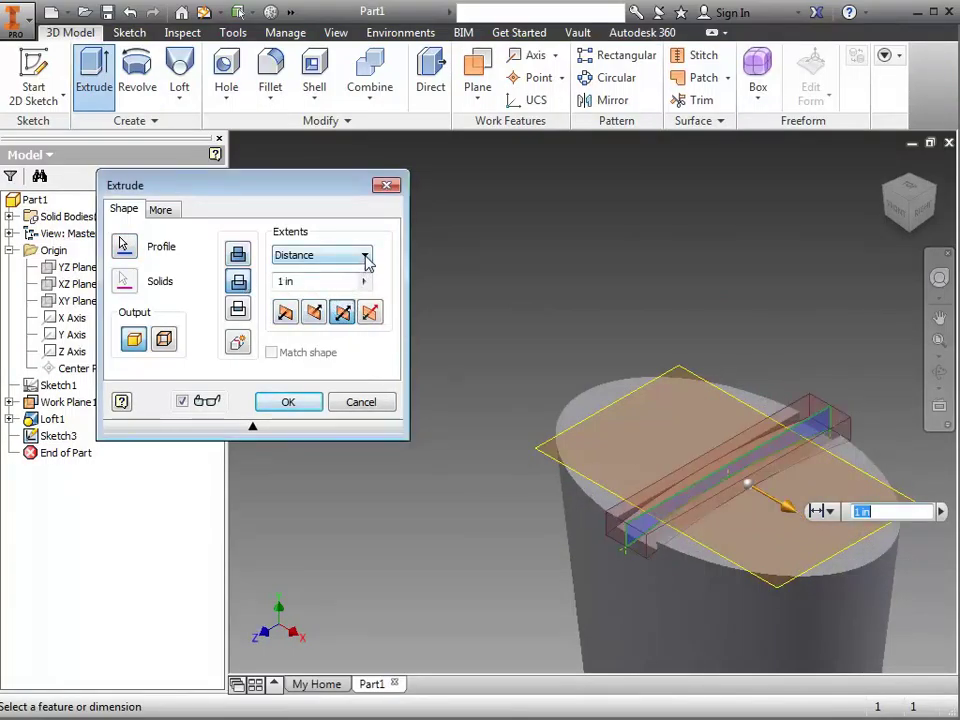
{"action": "left_click", "coordinate": [365, 257]}
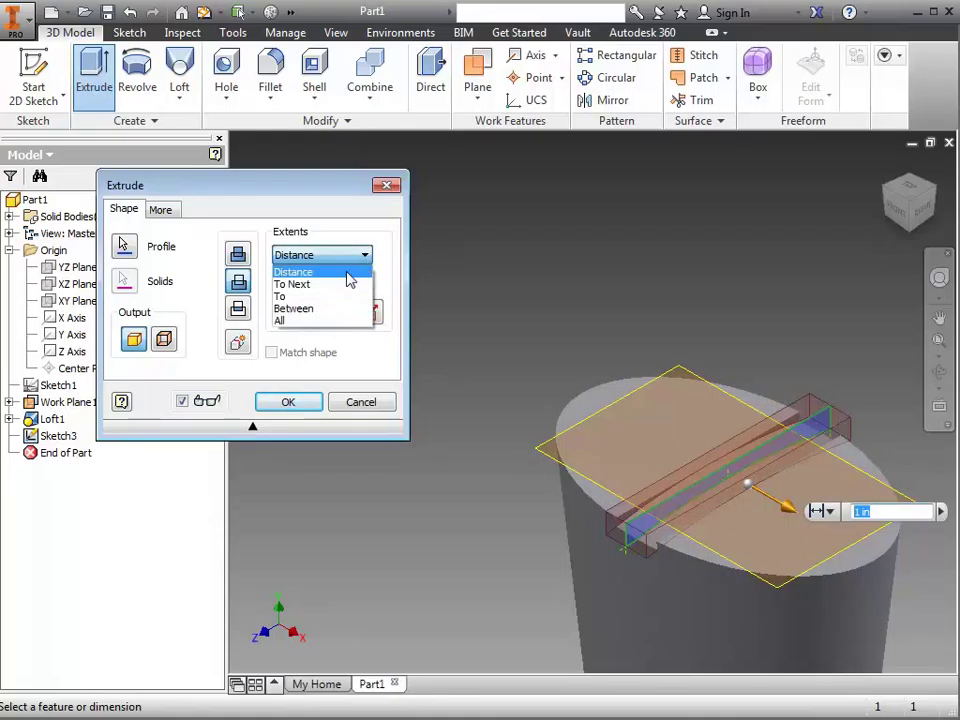
{"action": "left_click", "coordinate": [334, 321]}
{"action": "left_click", "coordinate": [309, 405]}
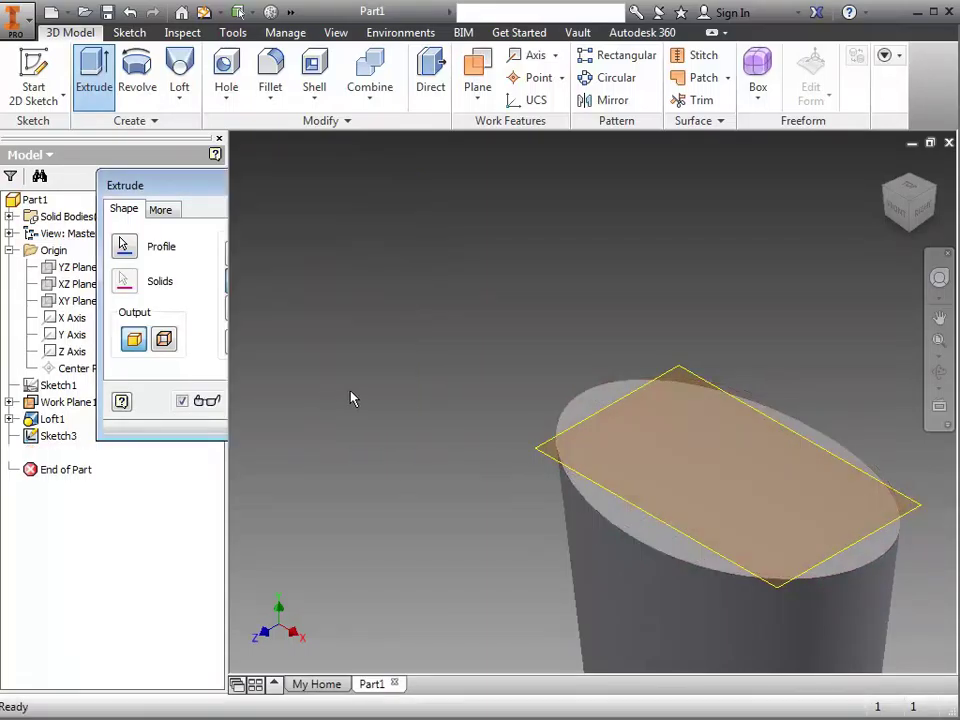
Check the rounded shoulders from the side, and switch to the reference photo image3.jpeg in Windows Photo Viewer
{"action": "left_click", "coordinate": [921, 205]}
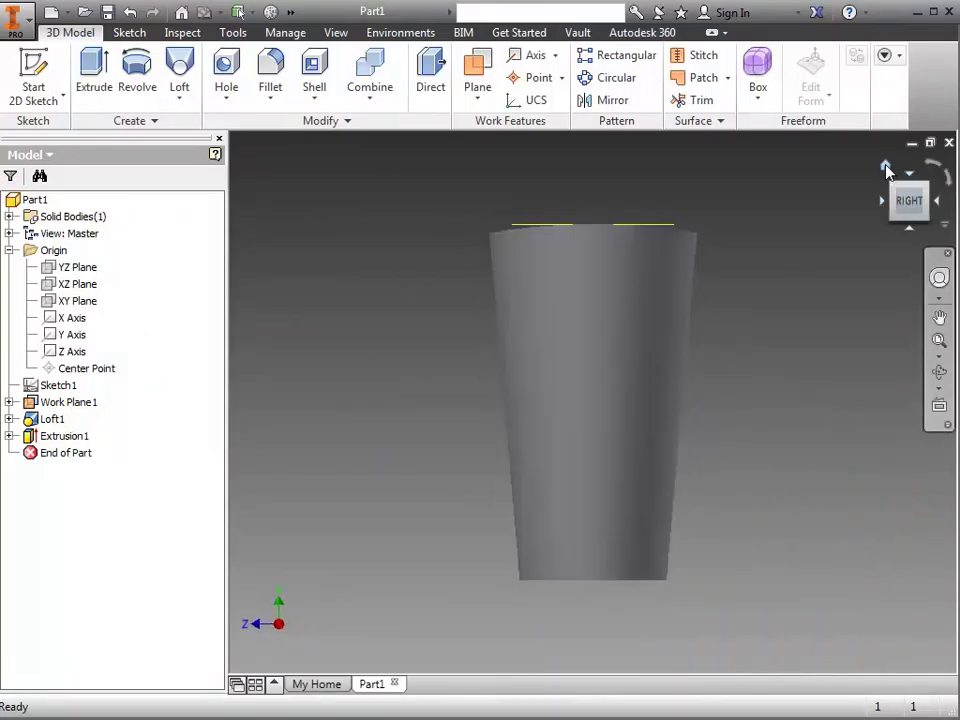
{"action": "left_click", "coordinate": [885, 168]}
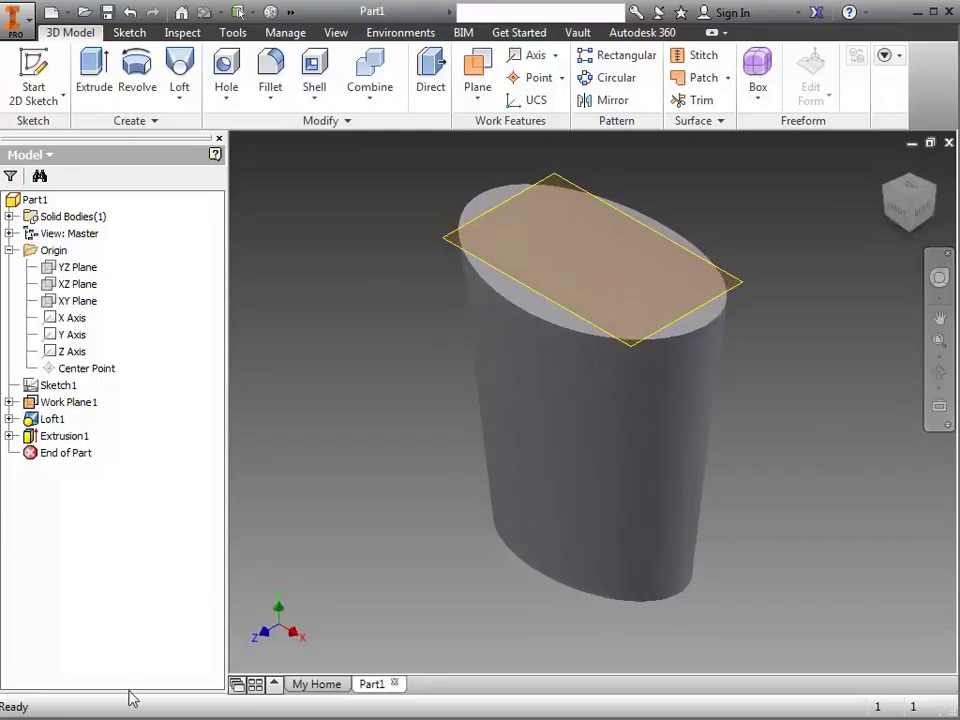
{"action": "key", "text": "alt+Tab"}
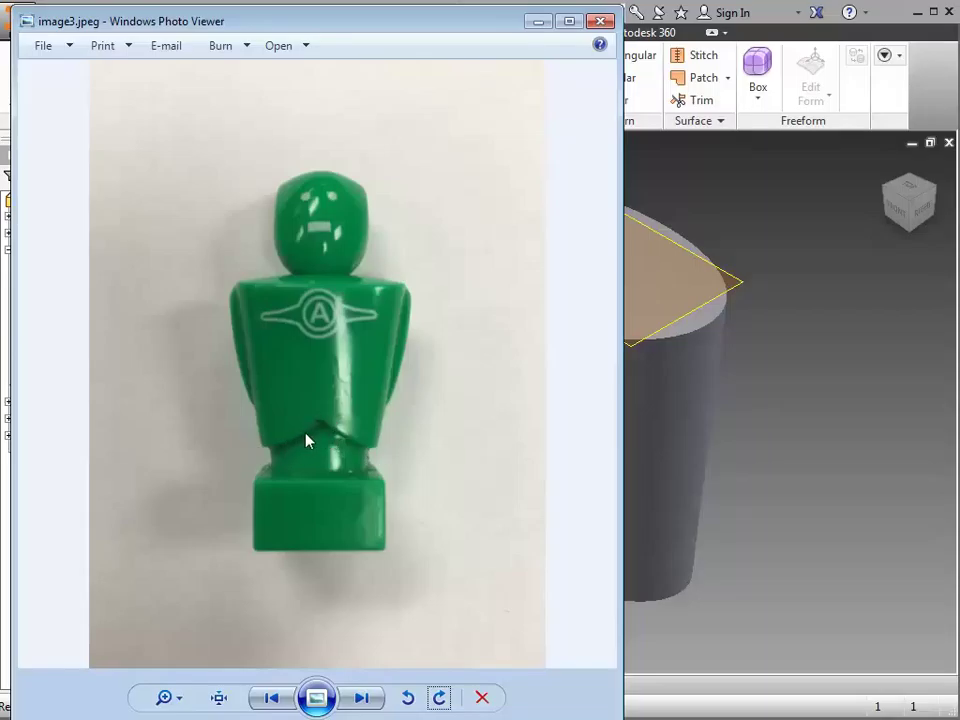
Create a work plane parallel to the XY Plane, offset 2.4375 in to just in front of the torso
{"action": "left_click", "coordinate": [883, 437]}
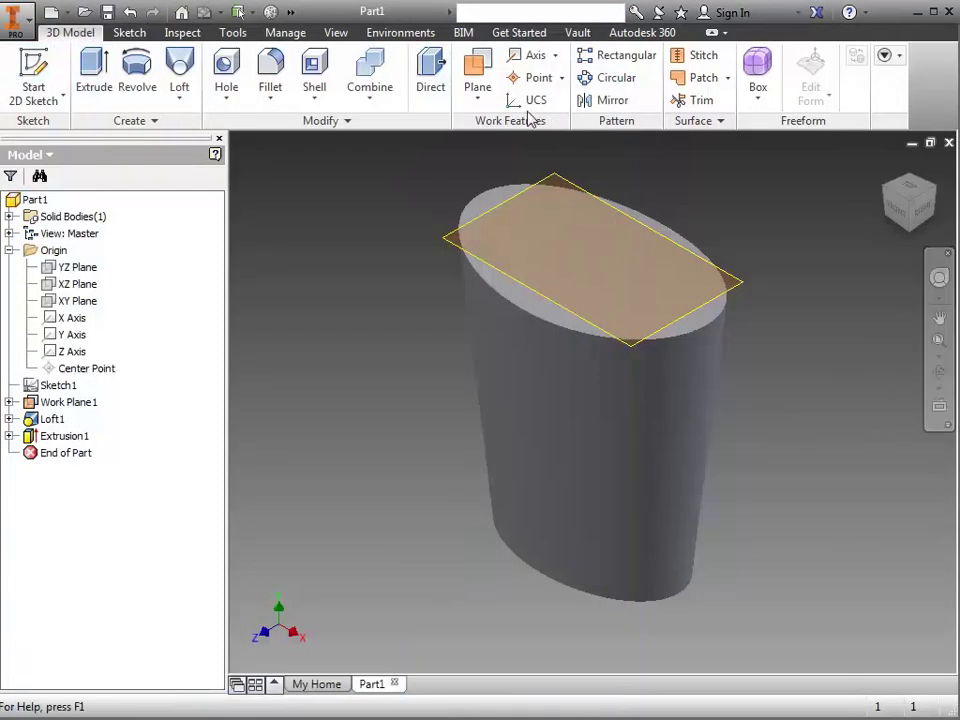
{"action": "left_click", "coordinate": [485, 98]}
{"action": "left_click", "coordinate": [443, 175]}
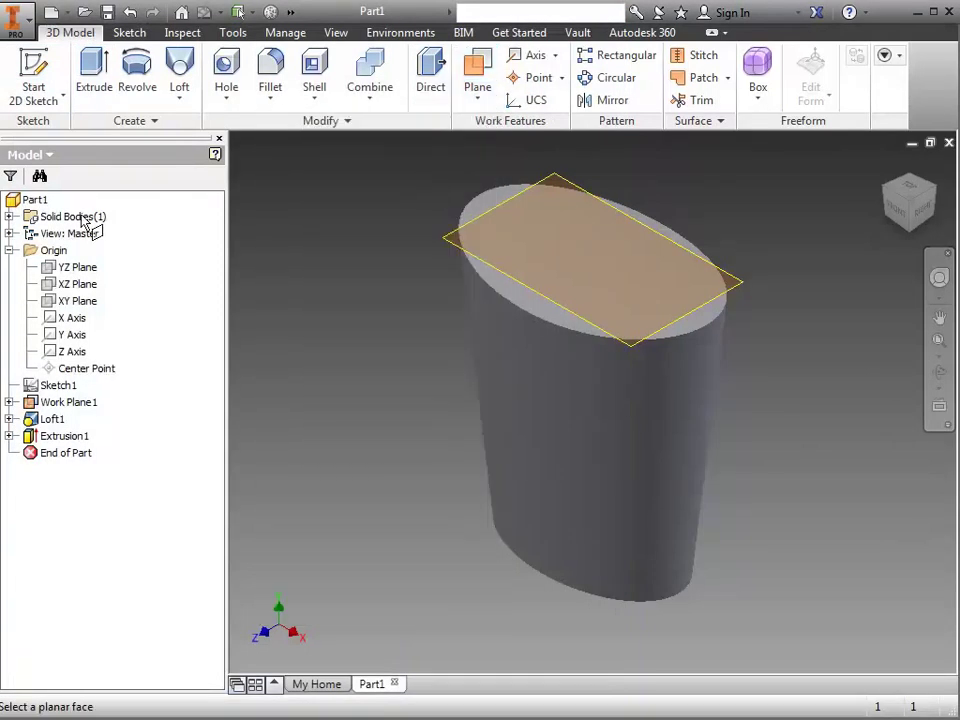
{"action": "left_click", "coordinate": [85, 302]}
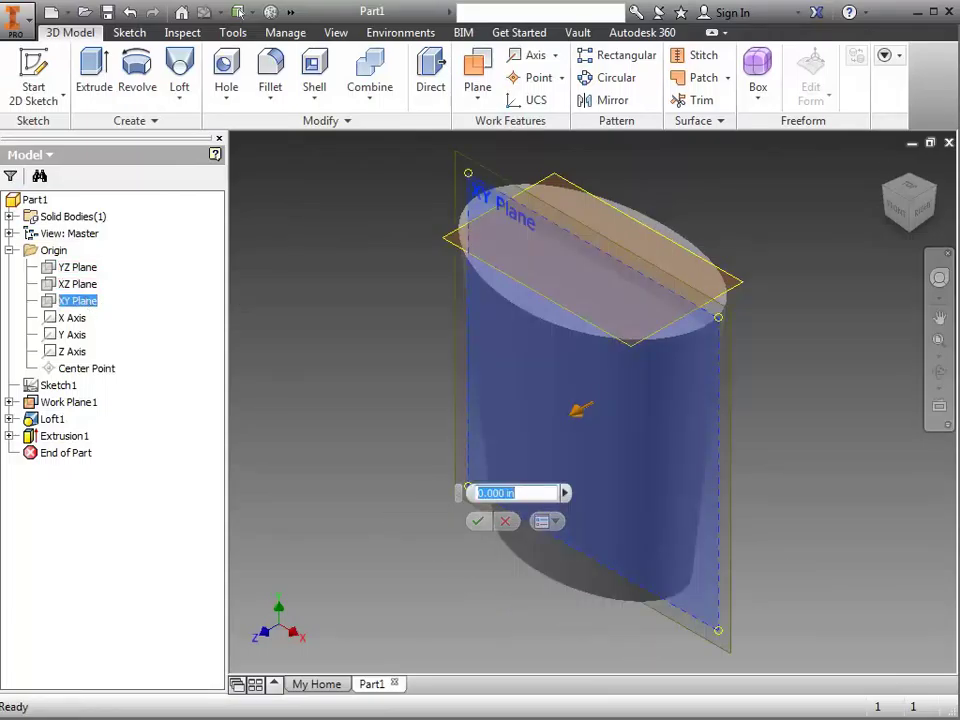
{"action": "left_click", "coordinate": [921, 203]}
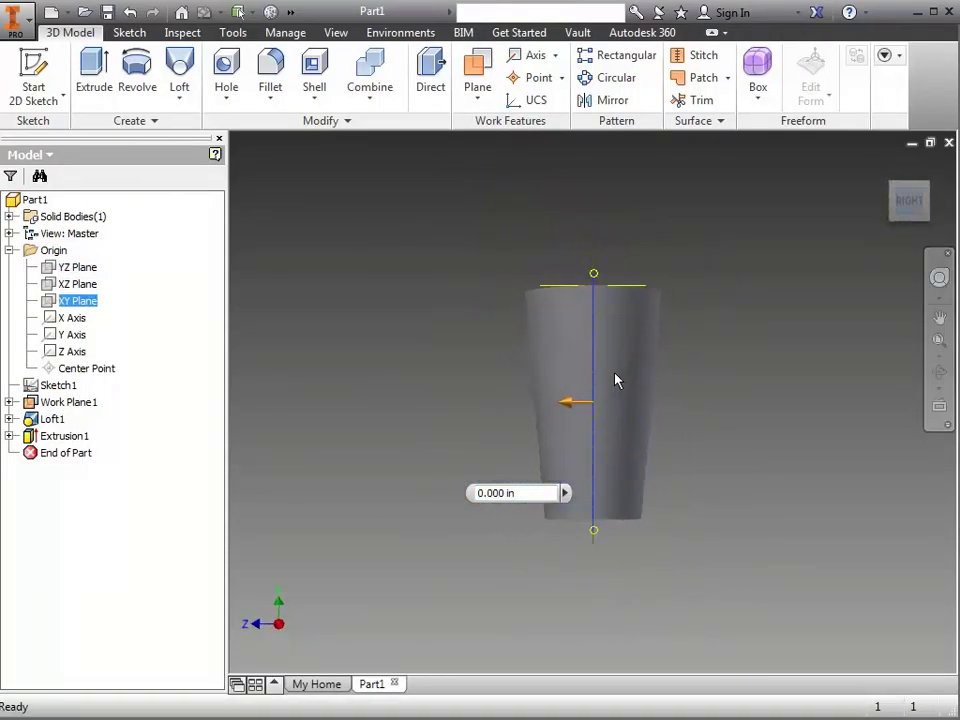
{"action": "left_click_drag", "start_coordinate": [594, 380], "coordinate": [525, 370]}
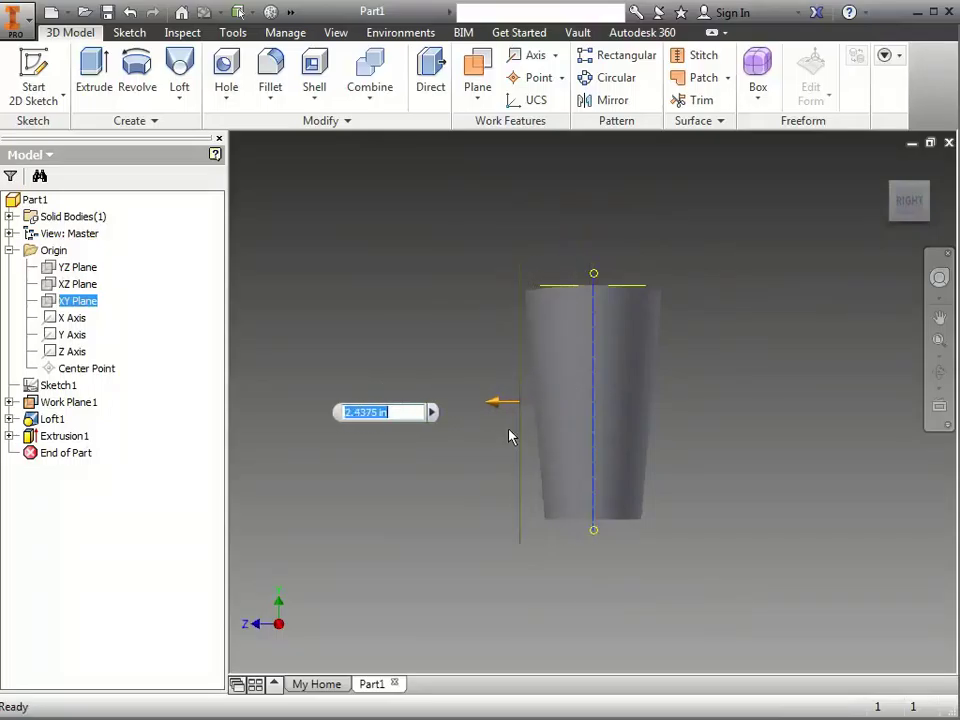
{"action": "key", "text": "Return"}
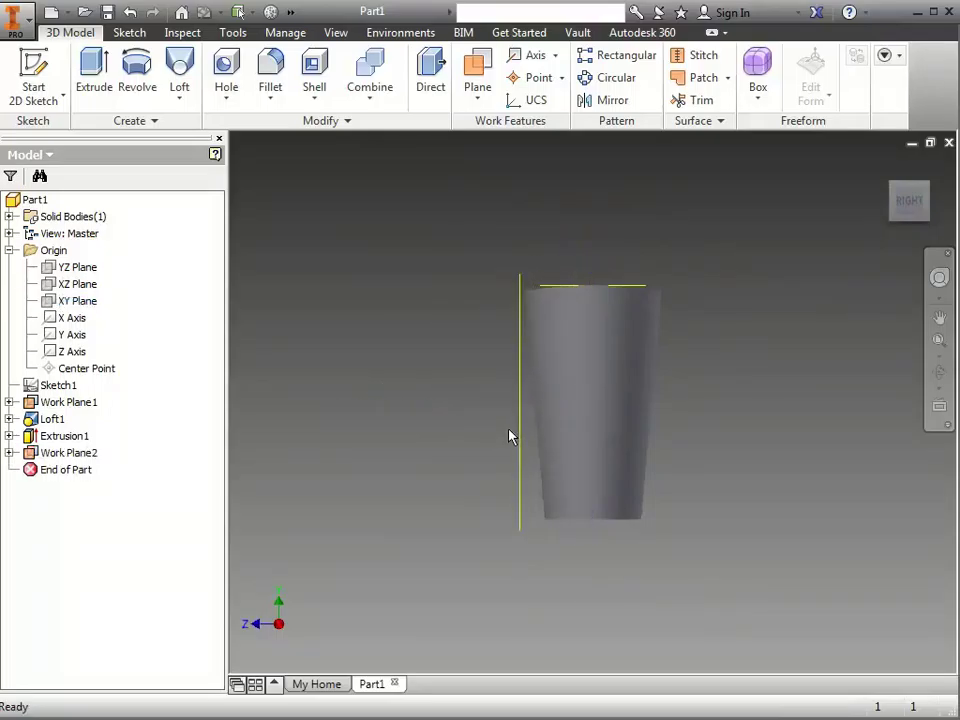
Start a sketch on the new front work plane and place a point on the vertical axis about 1.2 in above the origin
{"action": "left_click", "coordinate": [48, 75]}
{"action": "left_click", "coordinate": [519, 497]}
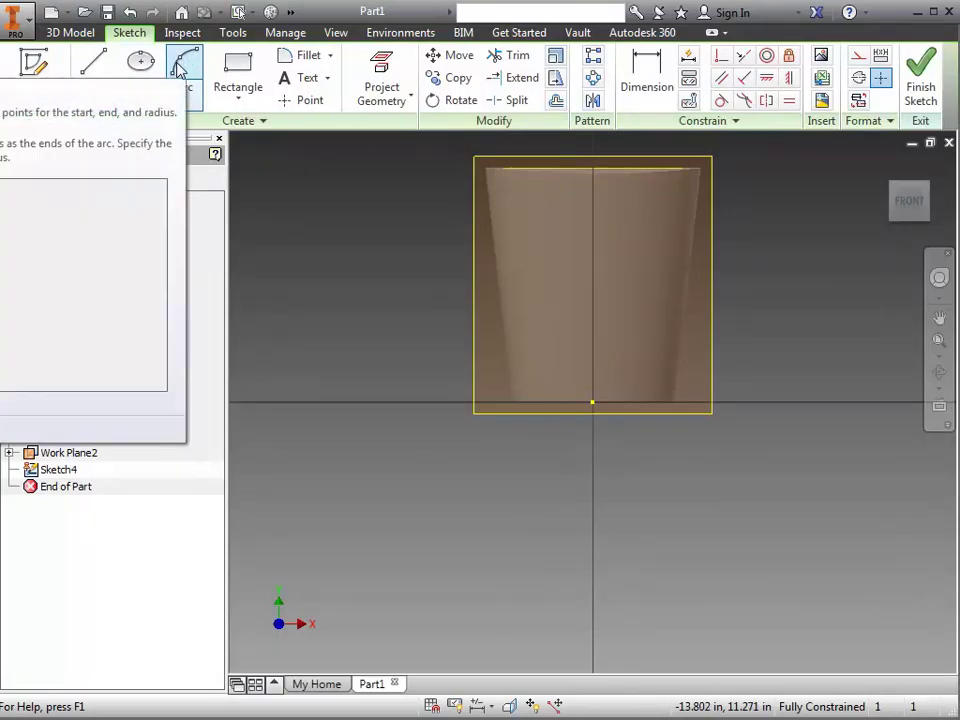
{"action": "left_click", "coordinate": [302, 100]}
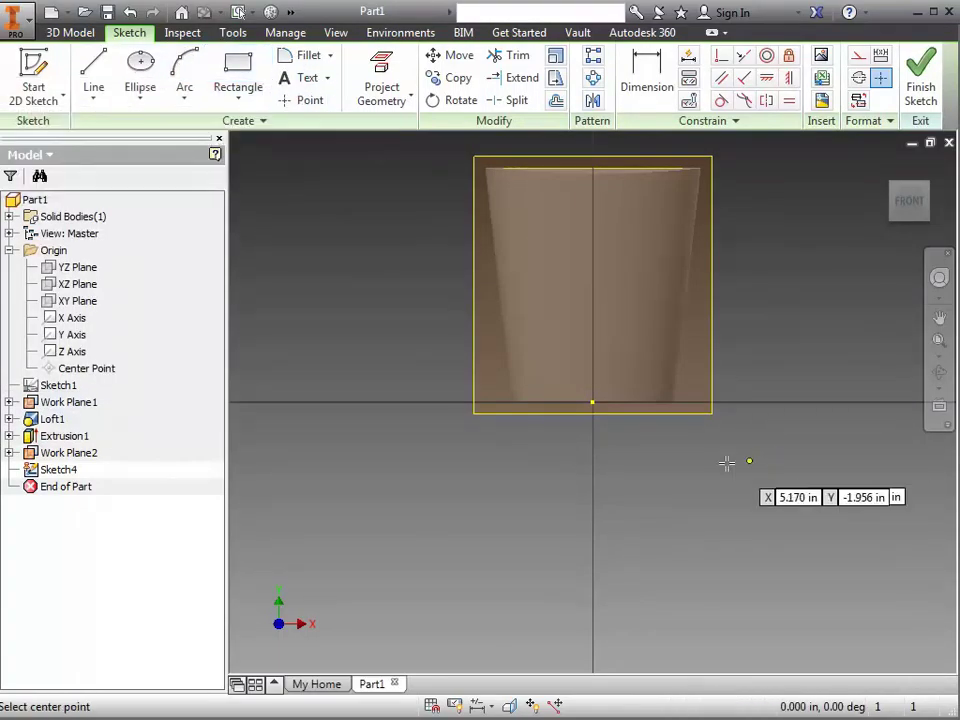
{"action": "left_click", "coordinate": [592, 365]}
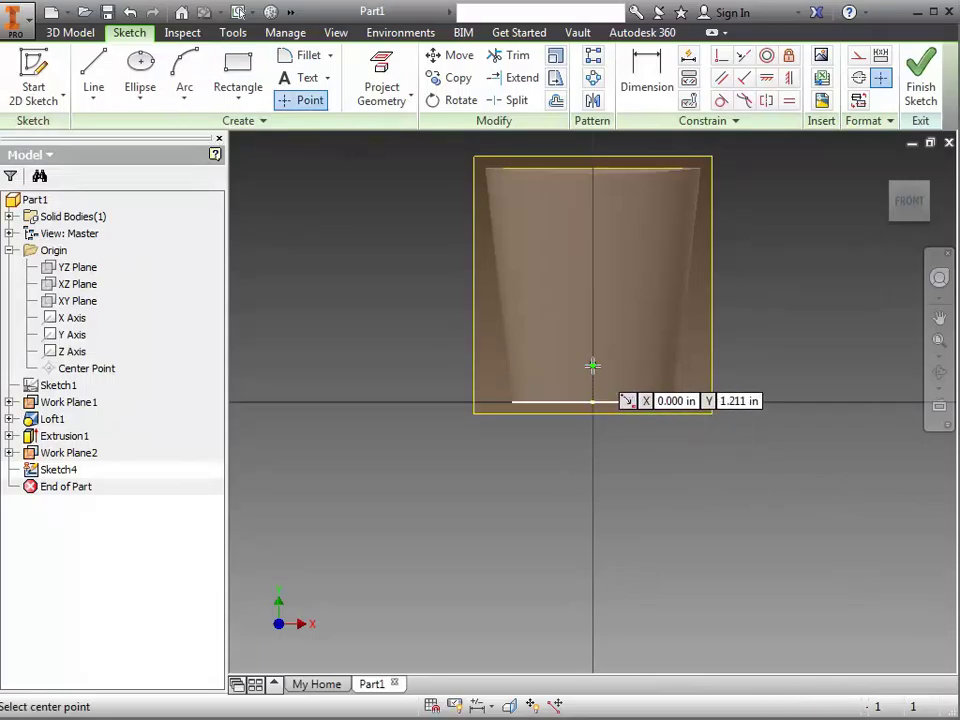
Draw two 7 in radius three-point arcs joining the torso's lower corners to the centre point, forming a pointed hem
{"action": "left_click", "coordinate": [184, 72]}
{"action": "left_click", "coordinate": [511, 401]}
{"action": "left_click", "coordinate": [593, 364]}
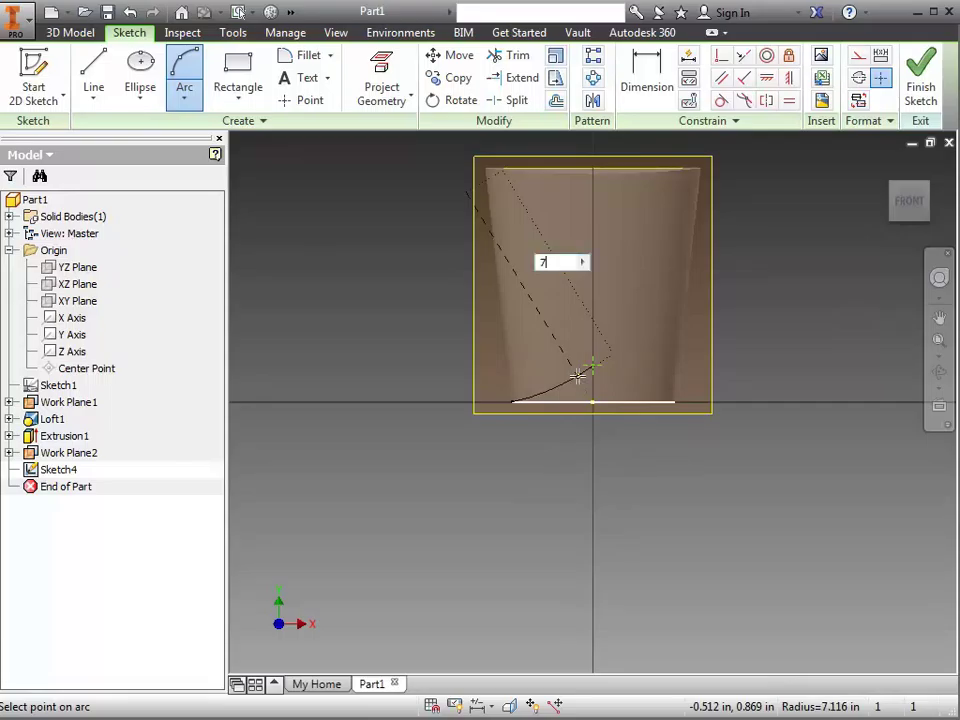
{"action": "key", "text": "Return"}
{"action": "left_click", "coordinate": [593, 366]}
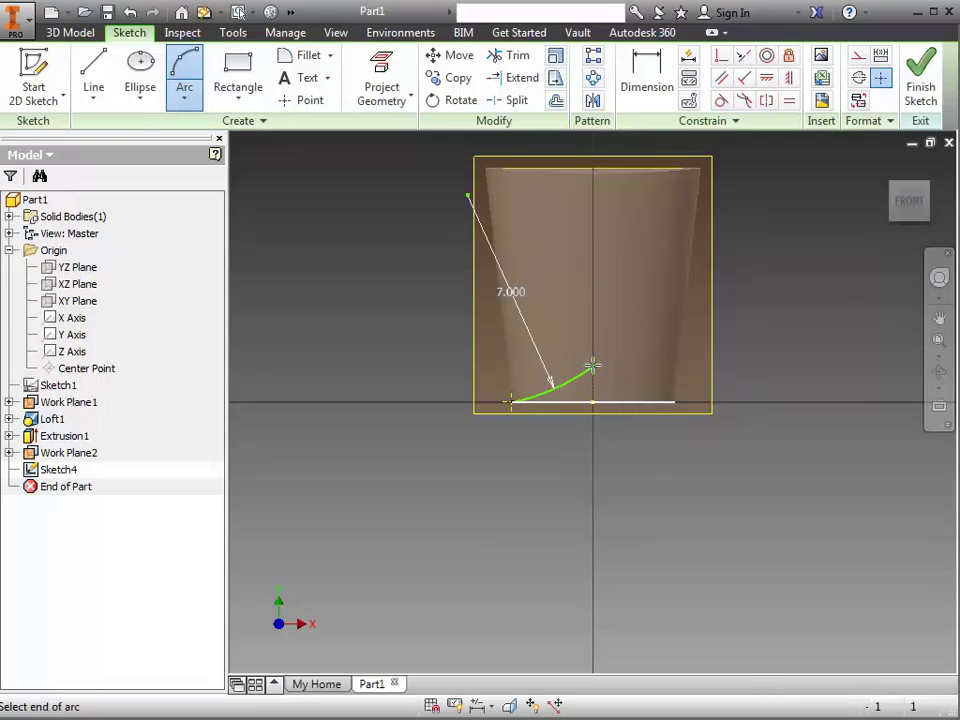
{"action": "left_click", "coordinate": [676, 401]}
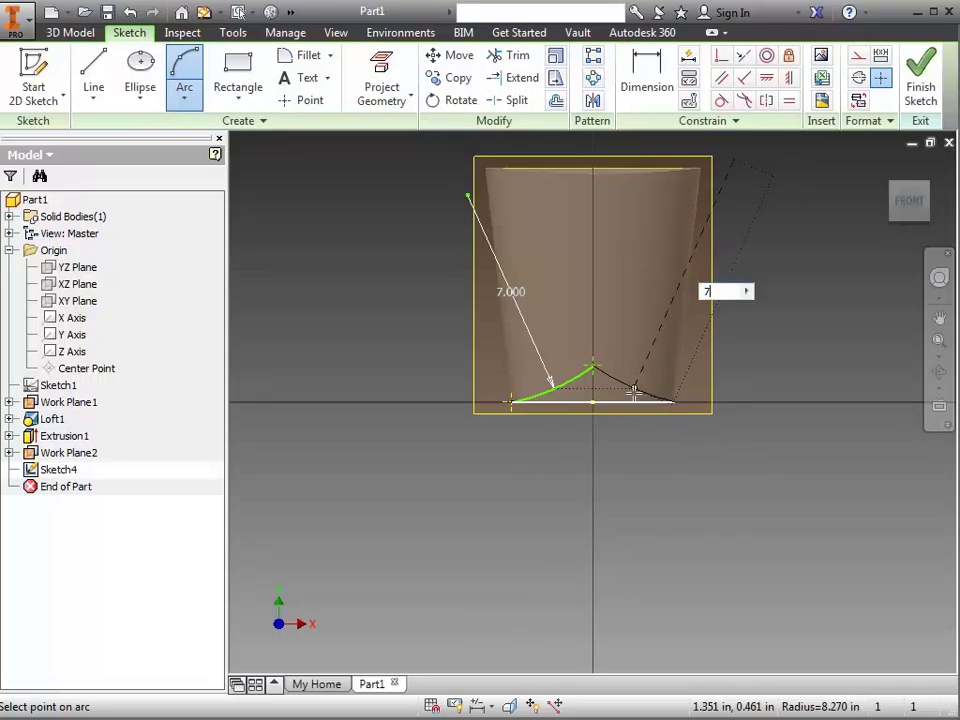
{"action": "type", "text": "7"}
{"action": "key", "text": "Return"}
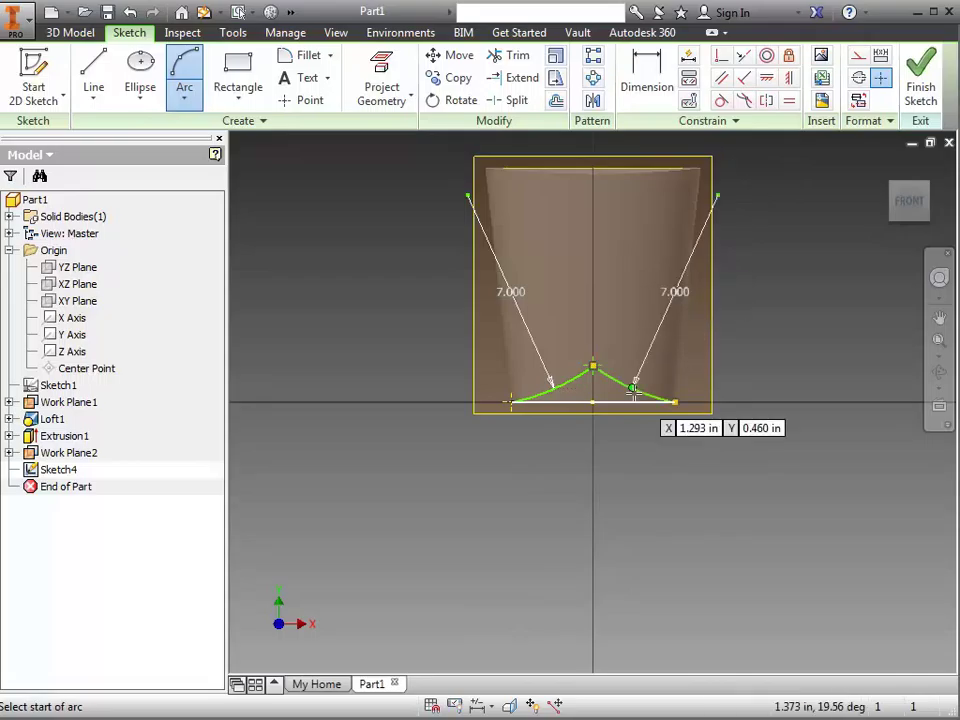
Close the profile below the arcs with three lines, about 0.17 in high at the sides and 5.4 in across, and finish the sketch
{"action": "left_click", "coordinate": [92, 68]}
{"action": "scroll", "coordinate": [525, 408], "scroll_direction": "up", "scroll_amount": 5}
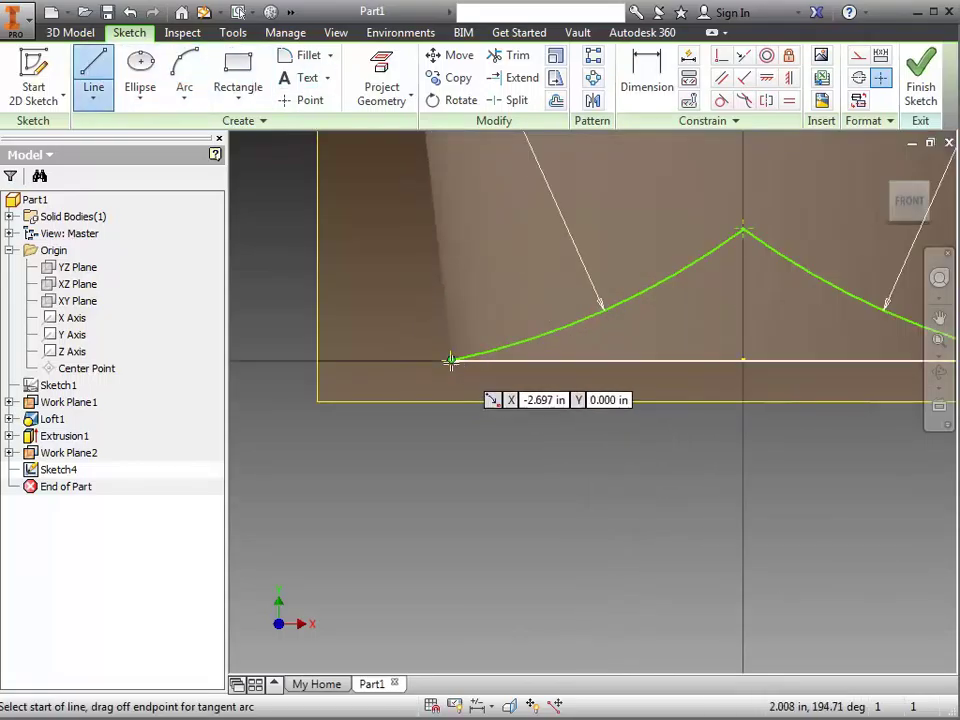
{"action": "left_click", "coordinate": [451, 361]}
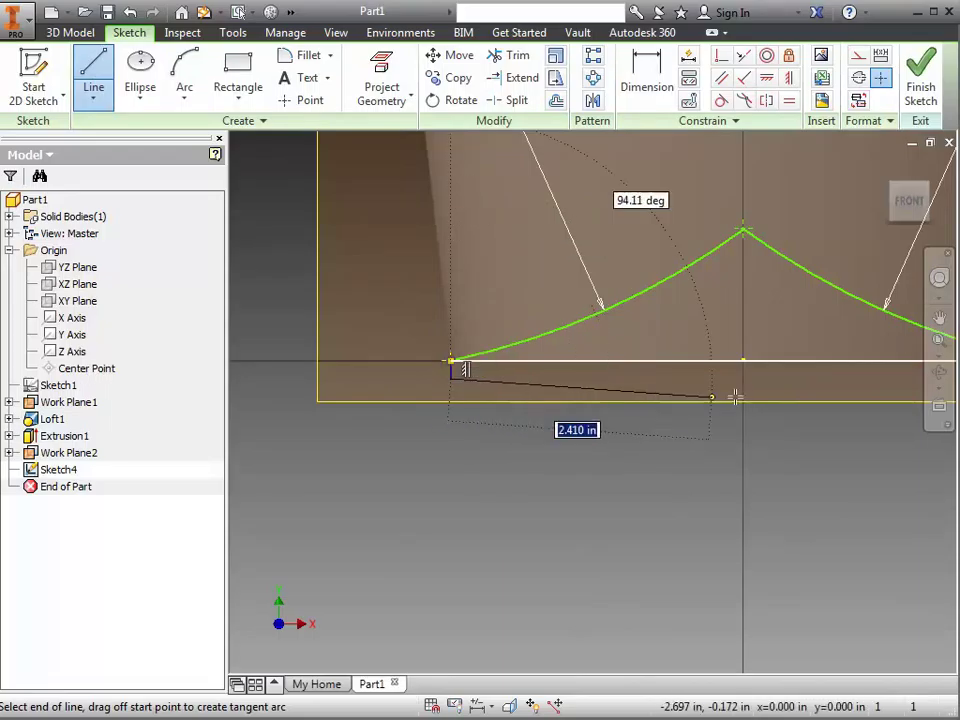
{"action": "scroll", "coordinate": [740, 396], "scroll_direction": "down", "scroll_amount": 3}
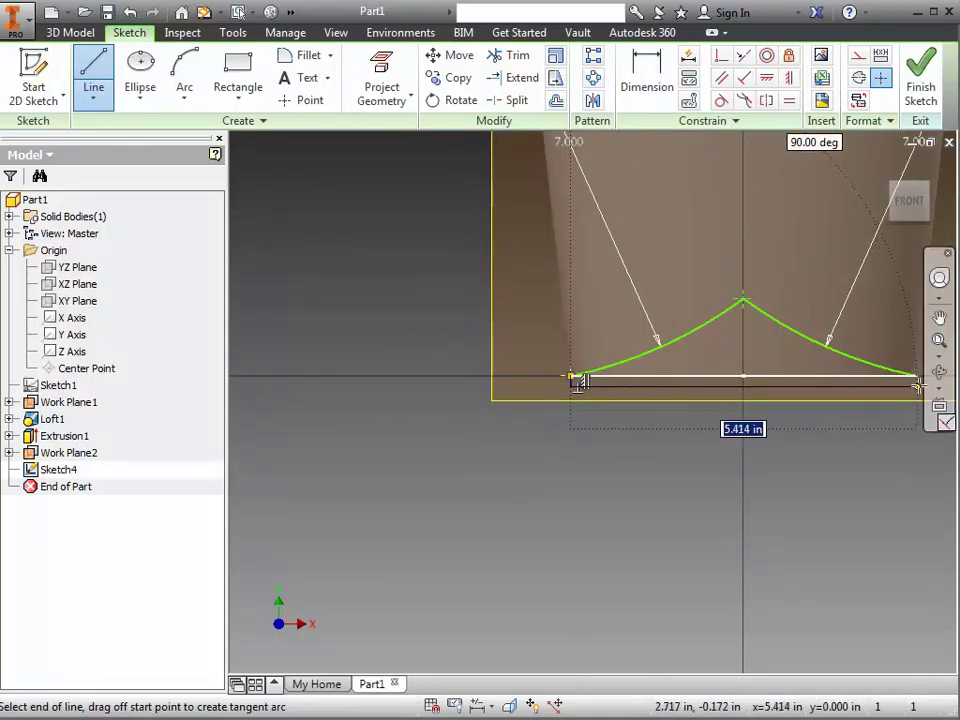
{"action": "scroll", "coordinate": [740, 390], "scroll_direction": "down", "scroll_amount": 3}
{"action": "scroll", "coordinate": [810, 386], "scroll_direction": "up", "scroll_amount": 6}
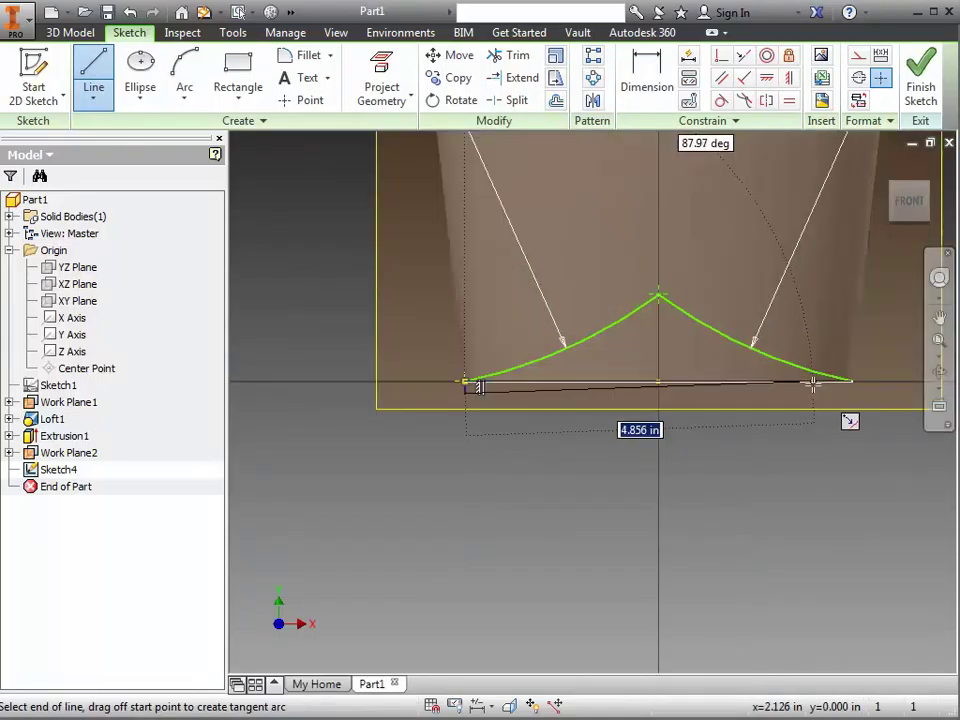
{"action": "left_click", "coordinate": [885, 400]}
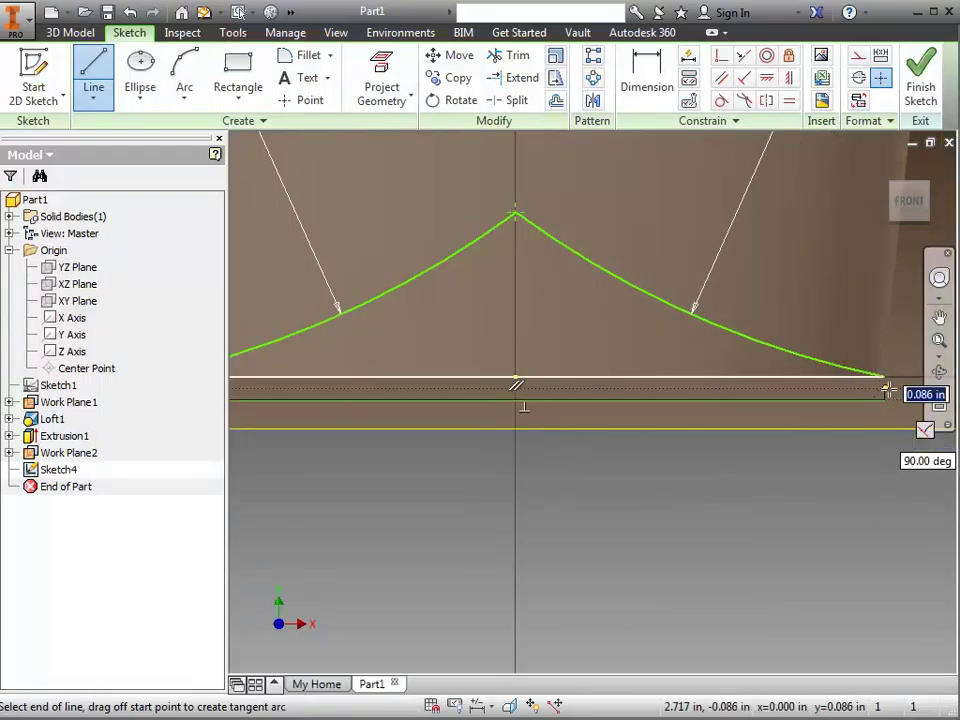
{"action": "left_click", "coordinate": [883, 377]}
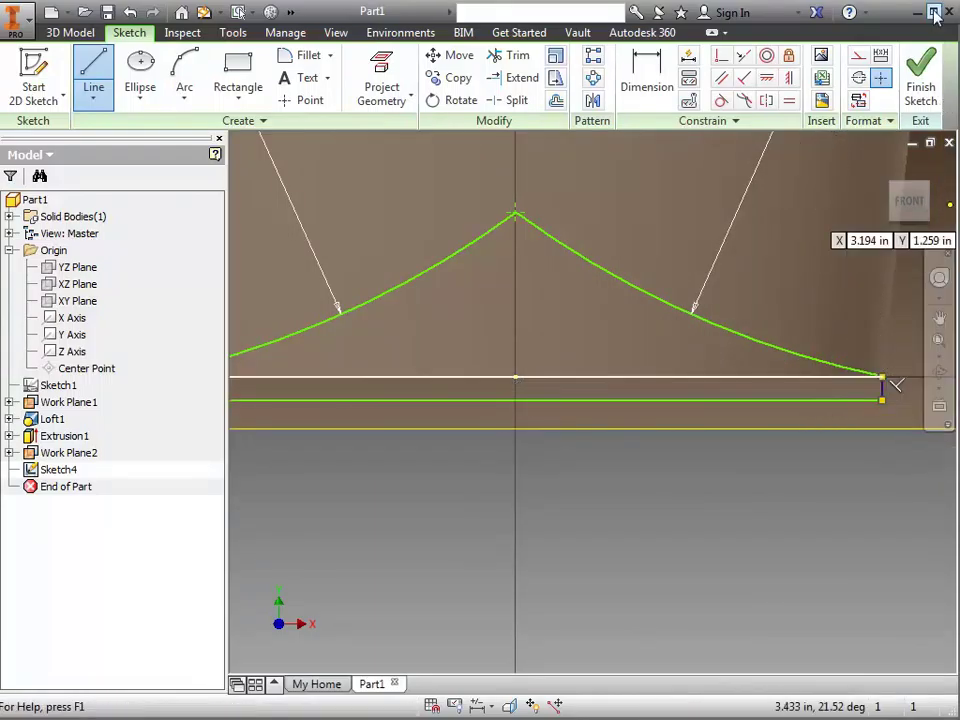
{"action": "left_click", "coordinate": [921, 80]}
{"action": "left_click", "coordinate": [94, 72]}
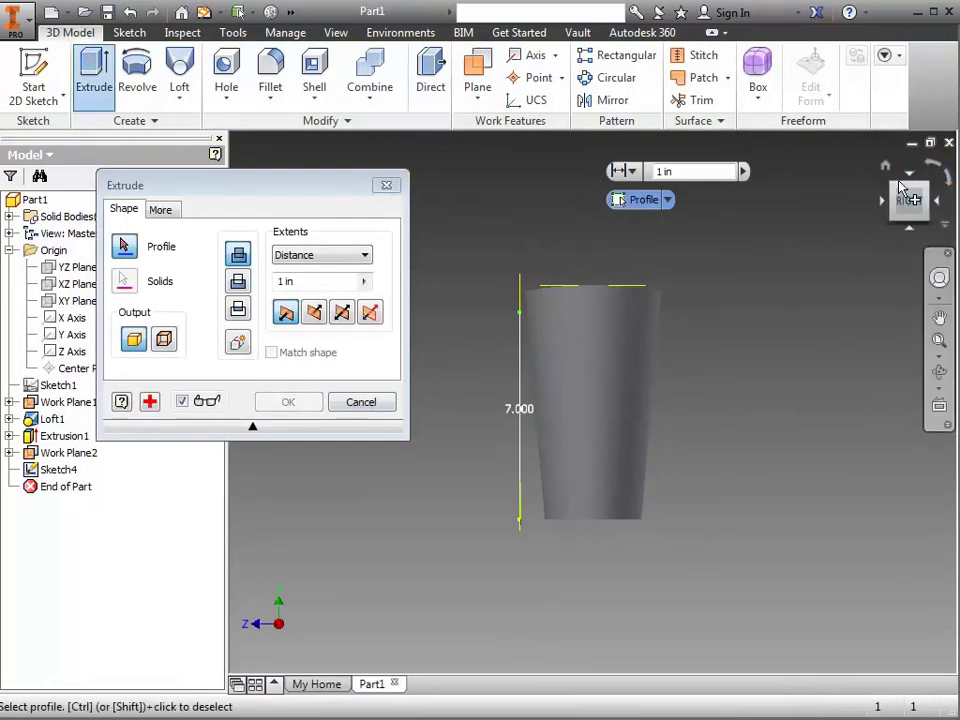
{"action": "left_click", "coordinate": [885, 165]}
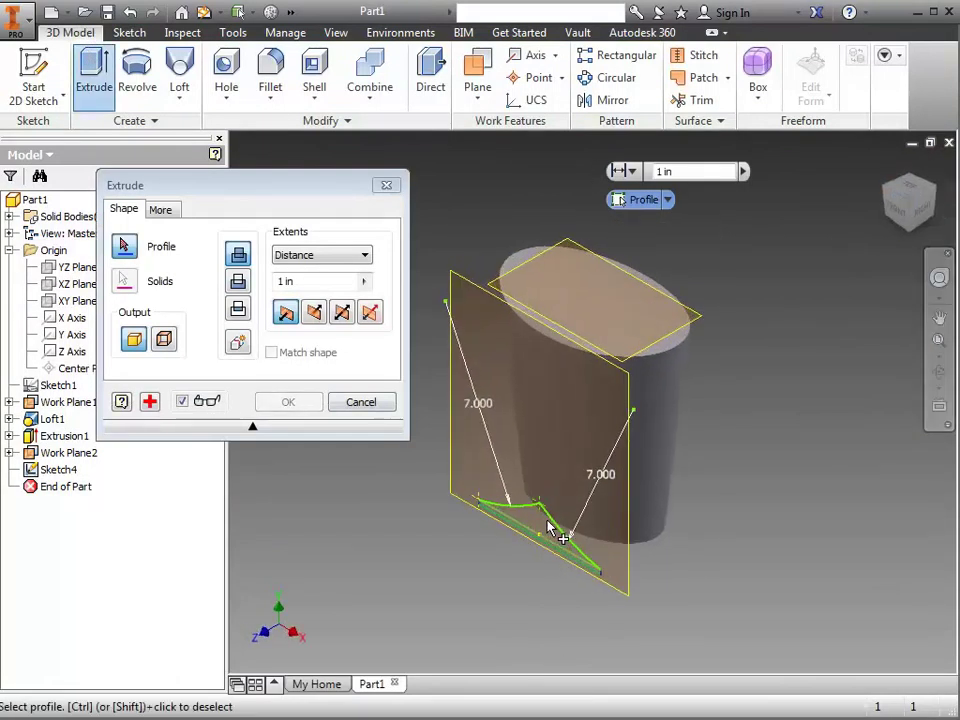
{"action": "scroll", "coordinate": [549, 527], "scroll_direction": "up", "scroll_amount": 5}
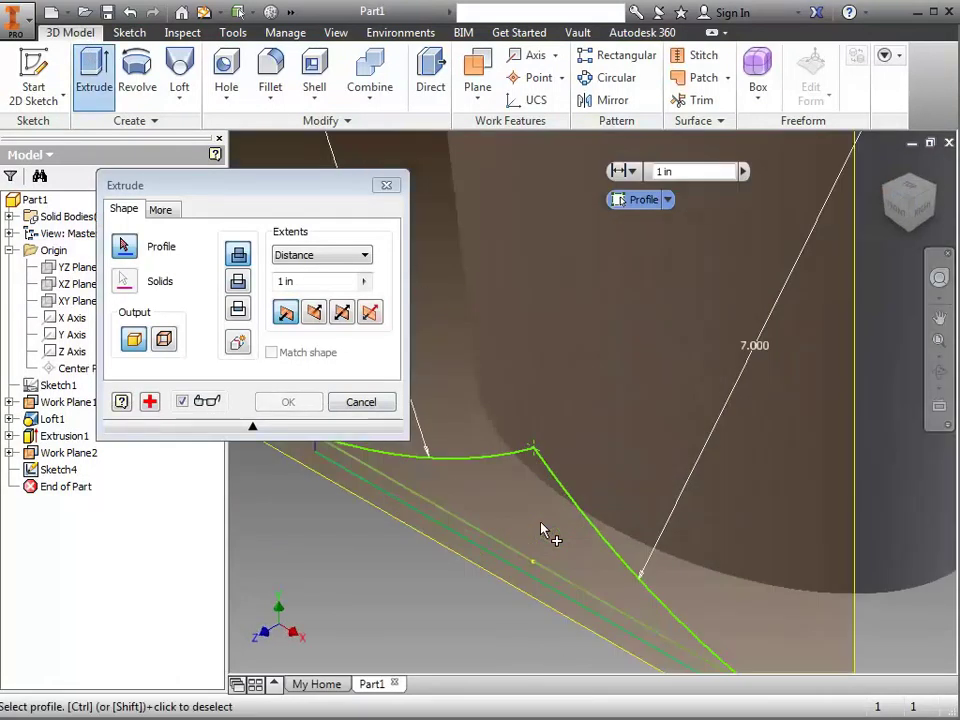
{"action": "left_click", "coordinate": [361, 402]}
{"action": "scroll", "coordinate": [450, 513], "scroll_direction": "down", "scroll_amount": 5}
{"action": "scroll", "coordinate": [669, 677], "scroll_direction": "up", "scroll_amount": 4}
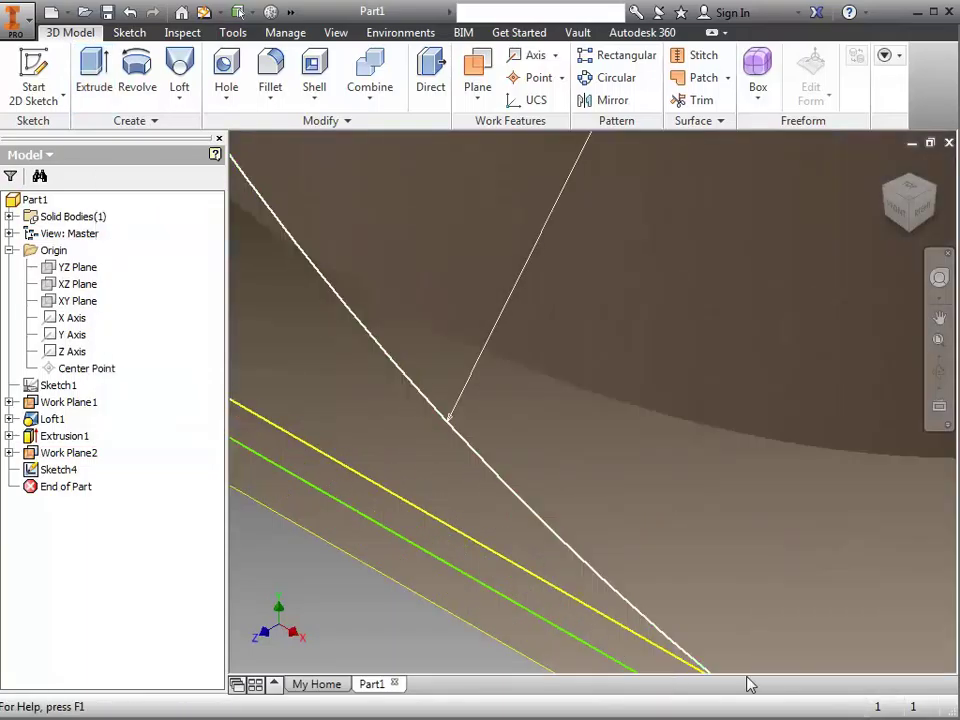
{"action": "scroll", "coordinate": [760, 676], "scroll_direction": "down", "scroll_amount": 2}
{"action": "scroll", "coordinate": [489, 484], "scroll_direction": "down", "scroll_amount": 2}
{"action": "scroll", "coordinate": [489, 484], "scroll_direction": "up", "scroll_amount": 4}
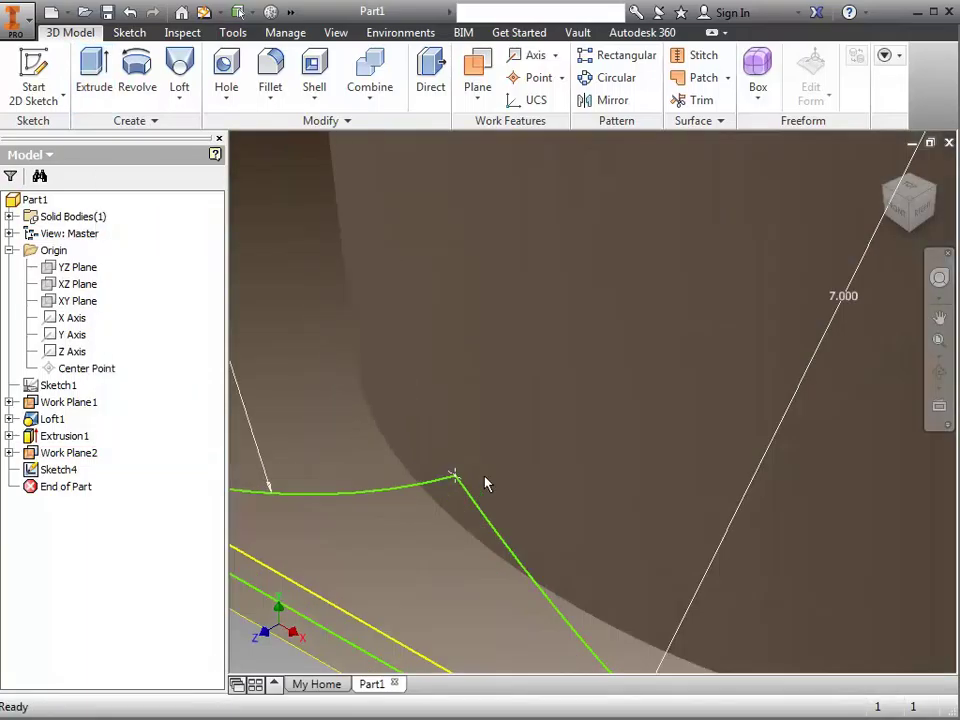
{"action": "scroll", "coordinate": [513, 477], "scroll_direction": "down", "scroll_amount": 5}
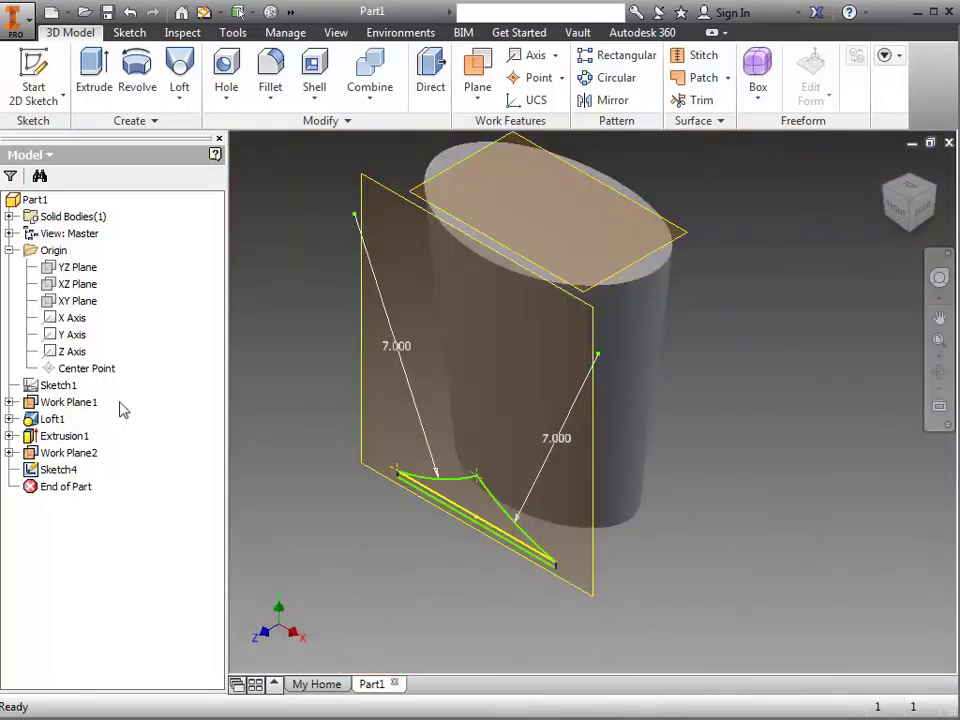
Edit the hem sketch to add a vertical line from the arcs' peak to the bottom line, and finish the sketch
{"action": "right_click", "coordinate": [68, 474]}
{"action": "left_click", "coordinate": [110, 492]}
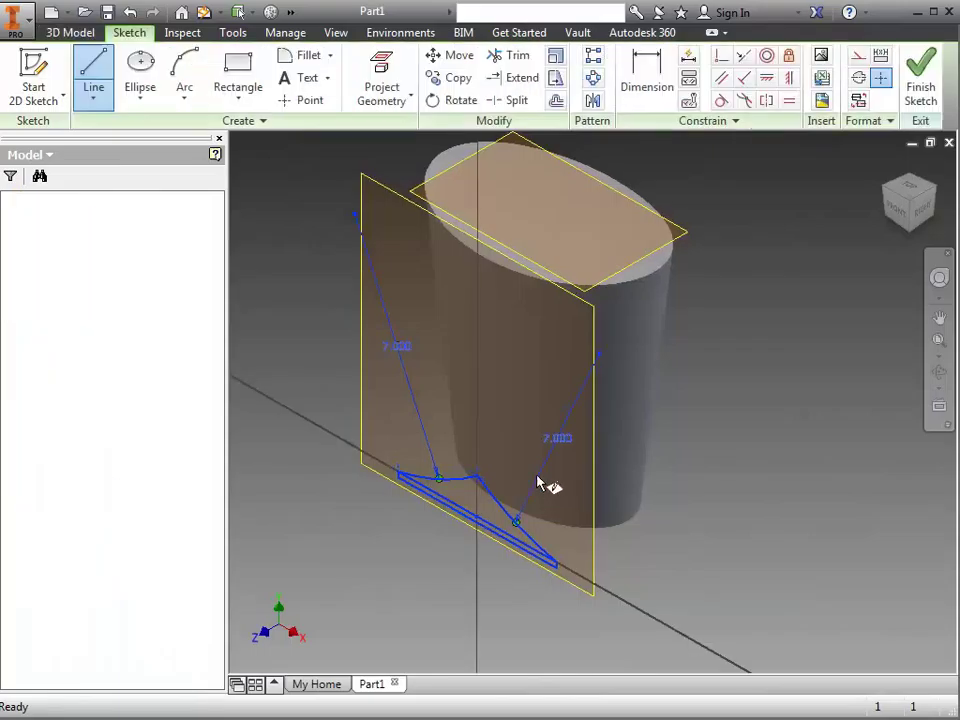
{"action": "left_click", "coordinate": [93, 72]}
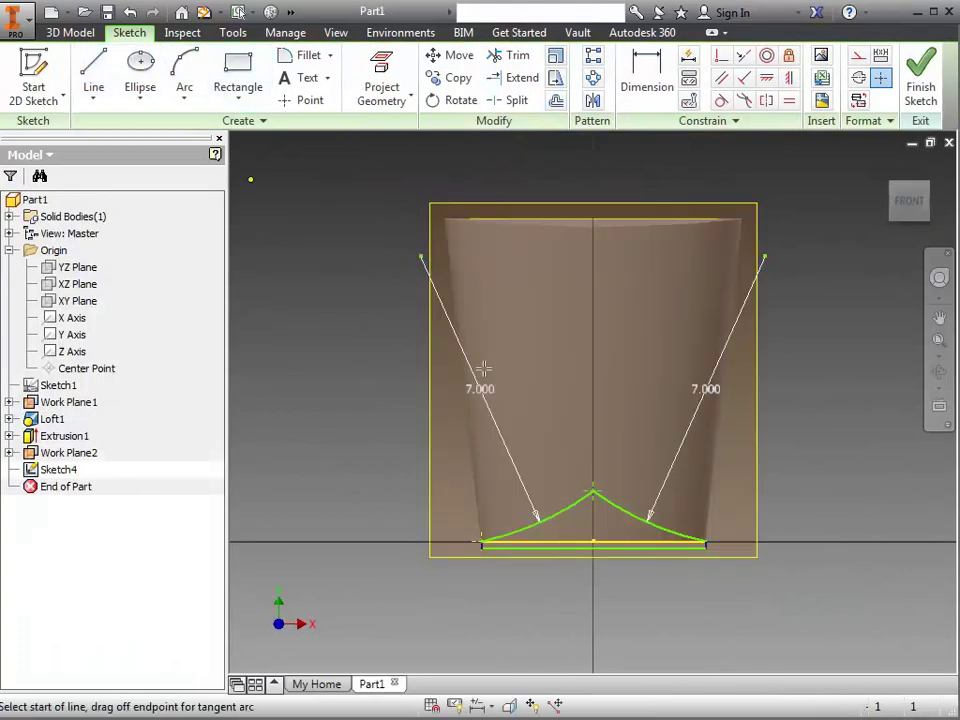
{"action": "left_click", "coordinate": [594, 491]}
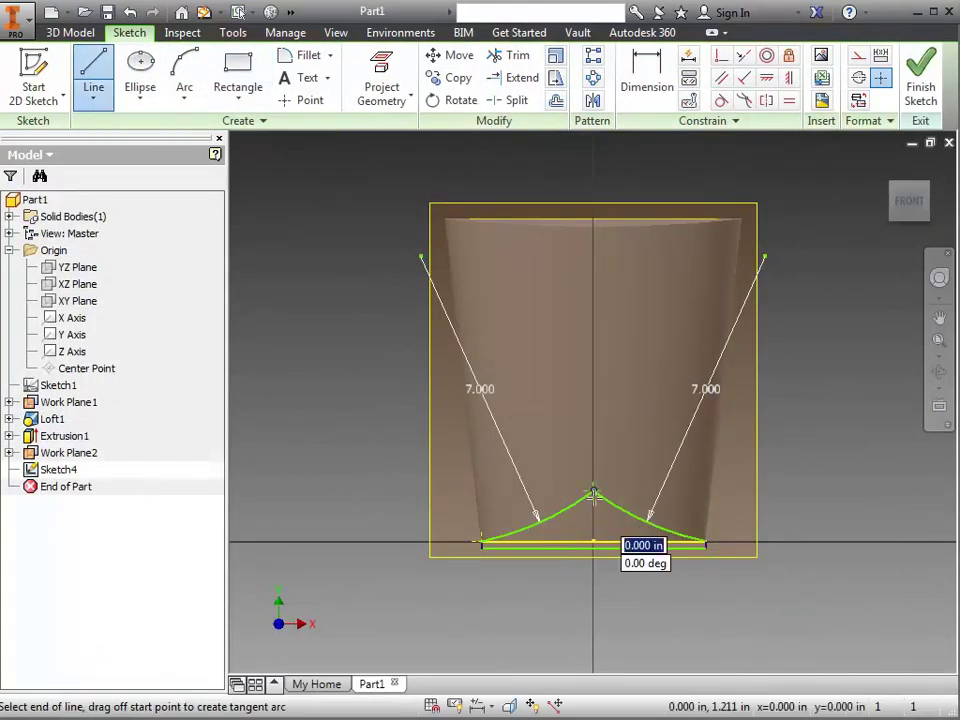
{"action": "left_click", "coordinate": [594, 546]}
{"action": "left_click", "coordinate": [920, 80]}
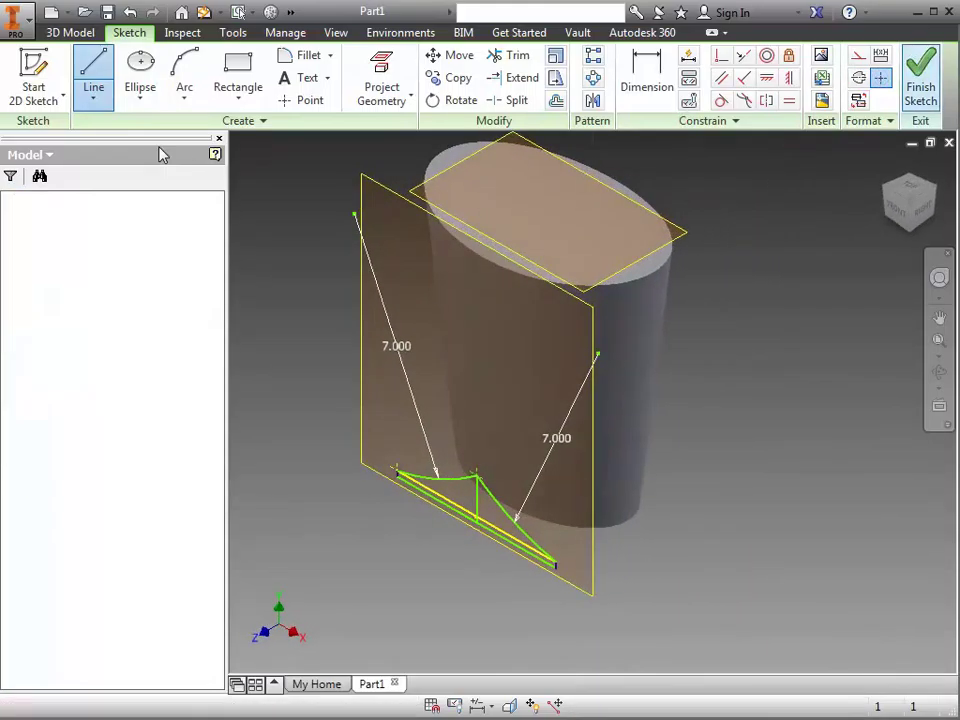
{"action": "left_click", "coordinate": [94, 72]}
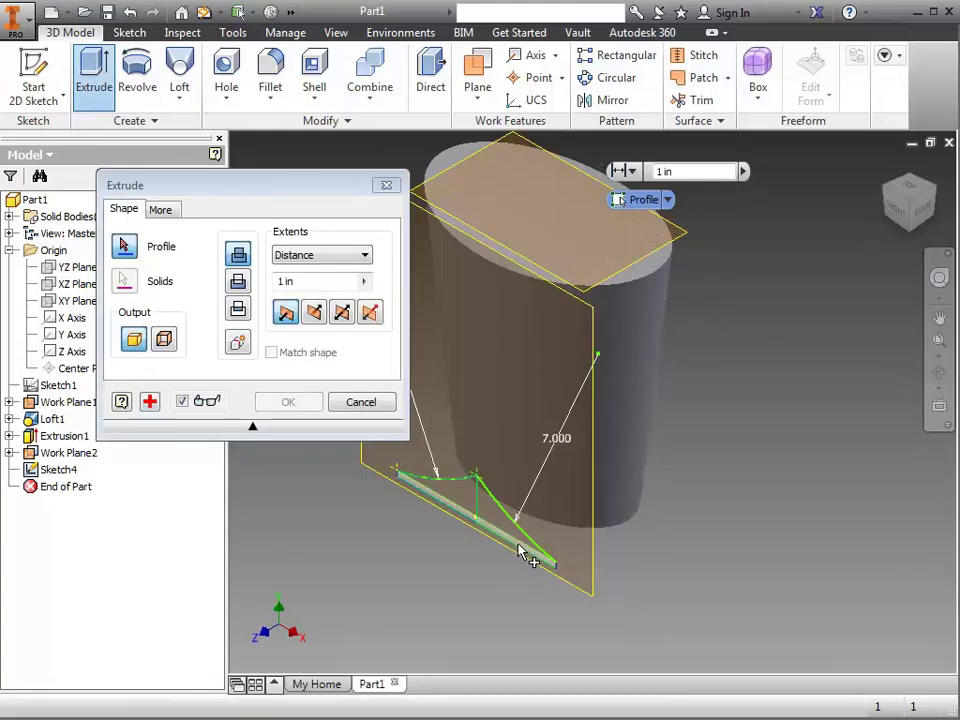
{"action": "scroll", "coordinate": [518, 546], "scroll_direction": "up", "scroll_amount": 3}
{"action": "scroll", "coordinate": [540, 540], "scroll_direction": "down", "scroll_amount": 3}
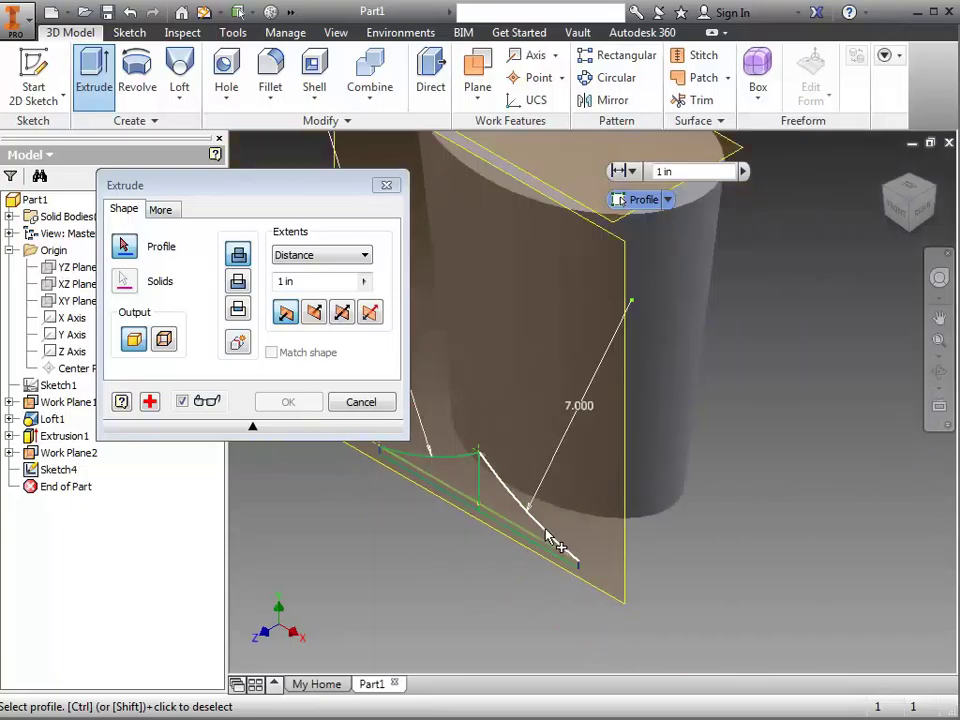
{"action": "scroll", "coordinate": [595, 568], "scroll_direction": "up", "scroll_amount": 5}
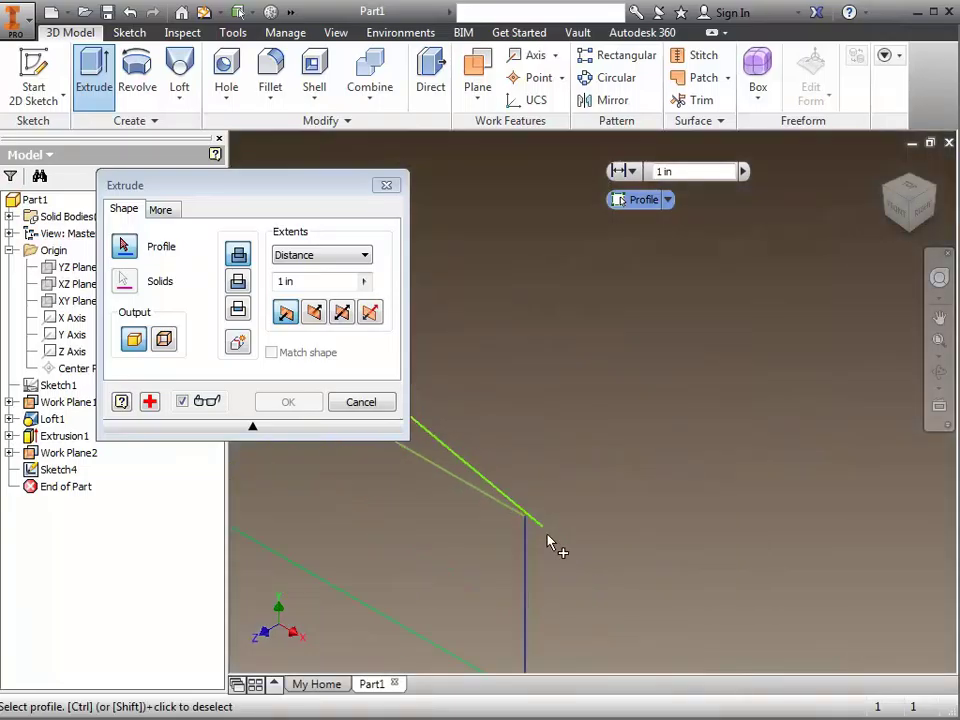
{"action": "scroll", "coordinate": [540, 528], "scroll_direction": "up", "scroll_amount": 1}
{"action": "scroll", "coordinate": [548, 530], "scroll_direction": "down", "scroll_amount": 2}
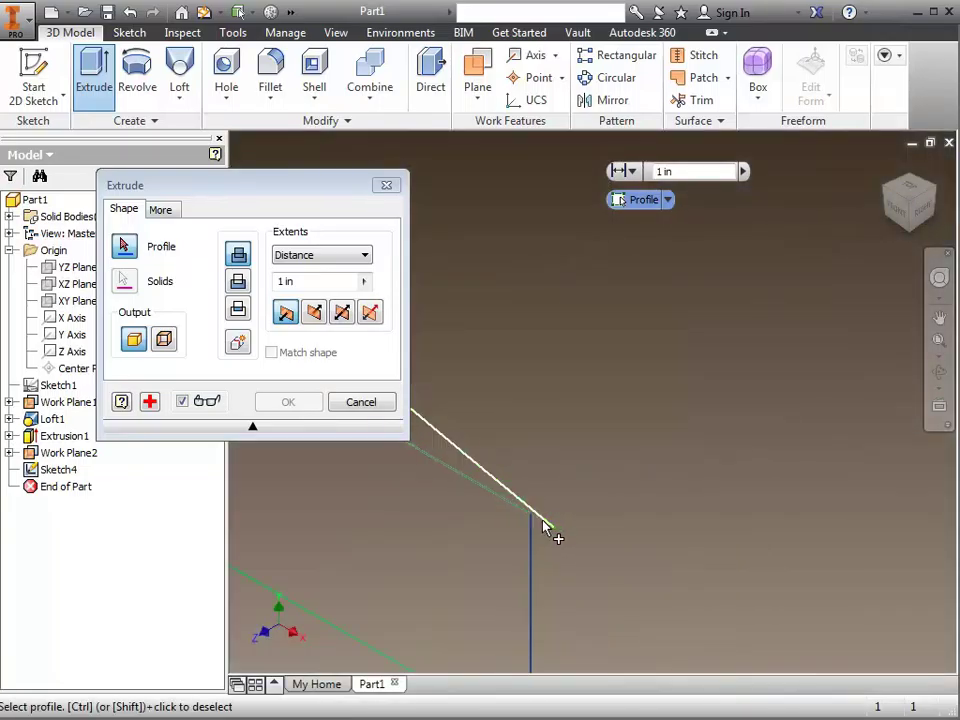
{"action": "scroll", "coordinate": [548, 530], "scroll_direction": "down", "scroll_amount": 1}
{"action": "left_click", "coordinate": [360, 402]}
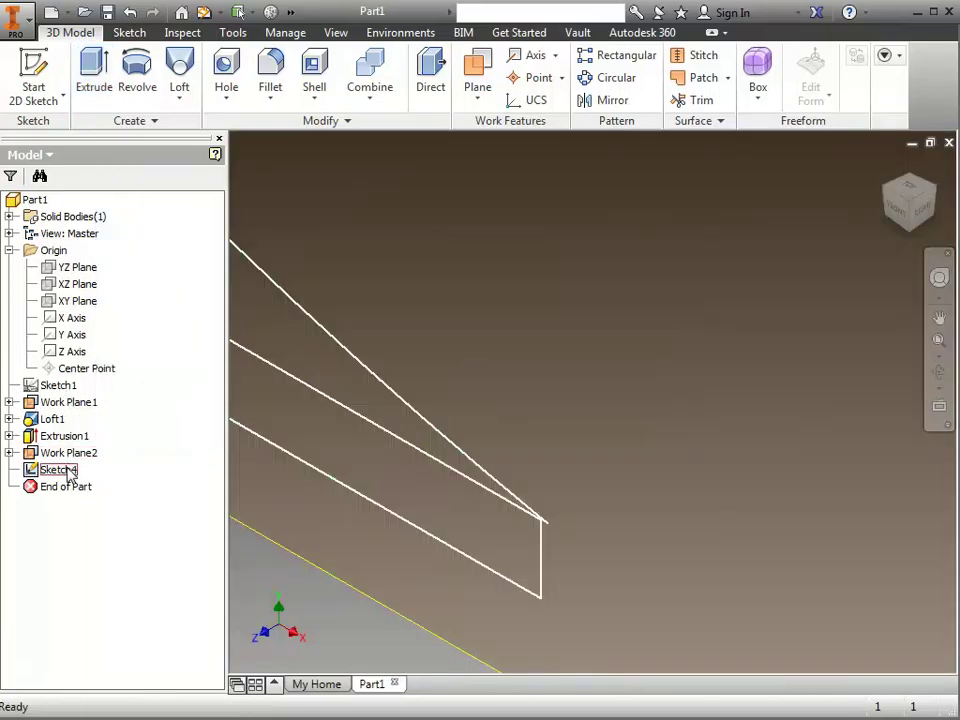
Open the hem sketch for editing again to correct its profile
{"action": "right_click", "coordinate": [66, 470]}
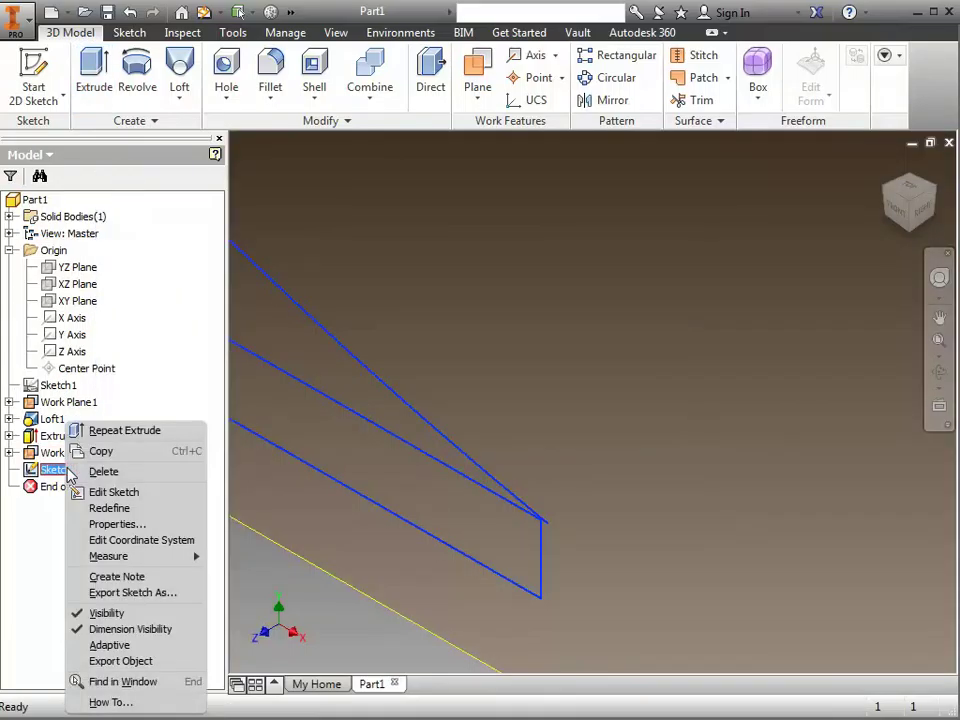
{"action": "left_click", "coordinate": [102, 492]}
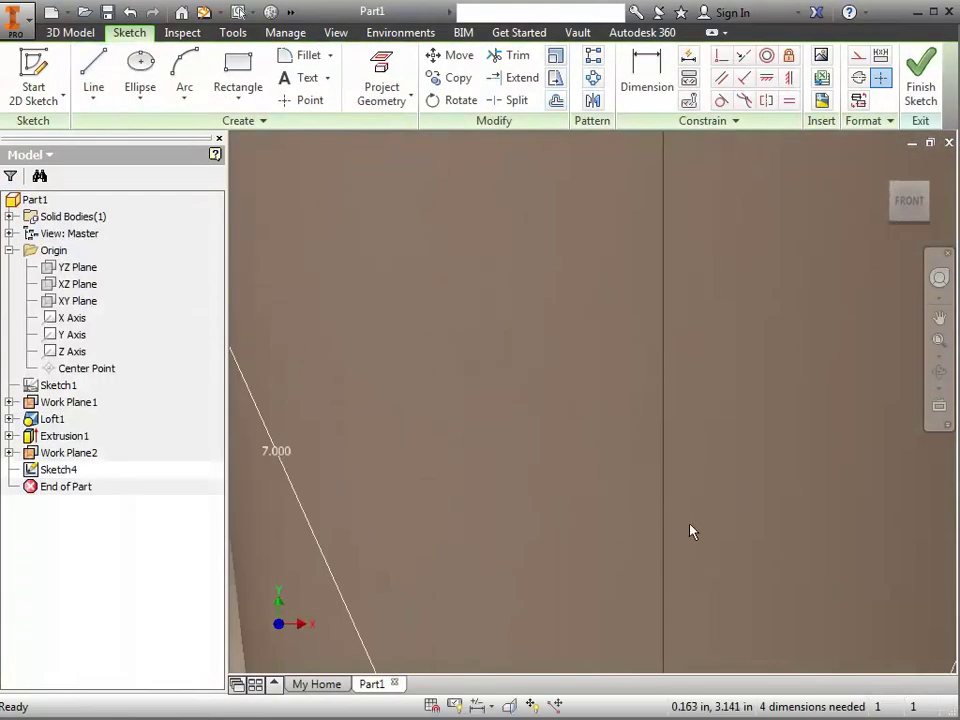
{"action": "scroll", "coordinate": [793, 606], "scroll_direction": "down", "scroll_amount": 3}
{"action": "scroll", "coordinate": [744, 534], "scroll_direction": "up", "scroll_amount": 10}
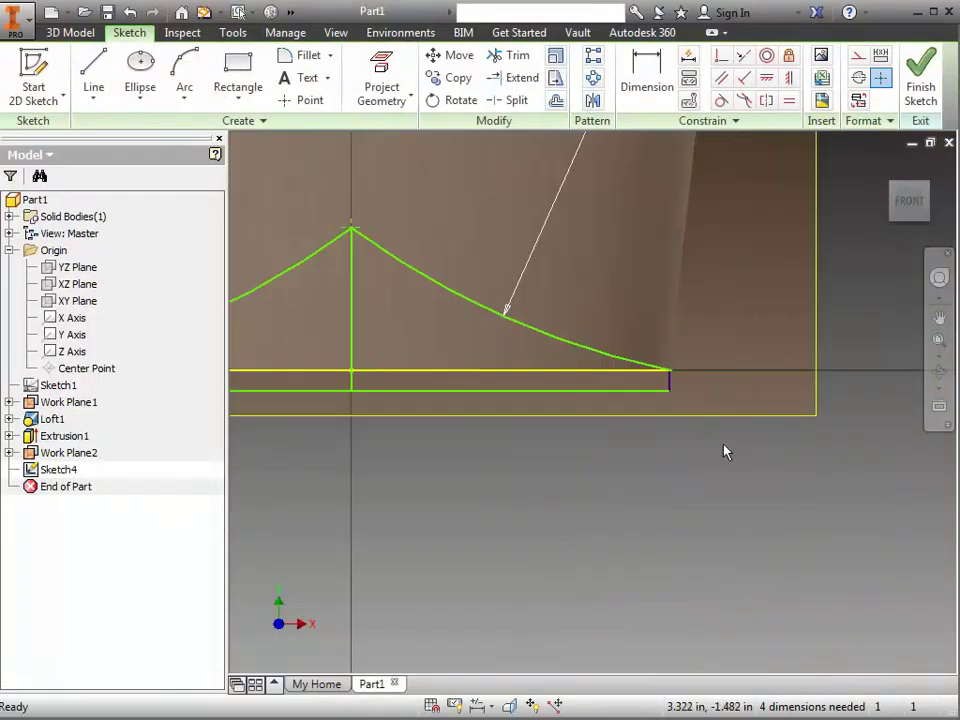
Try to extend the hem profile's corner geometry to meet the outer end of the arc on the positive X side
{"action": "left_click", "coordinate": [93, 66]}
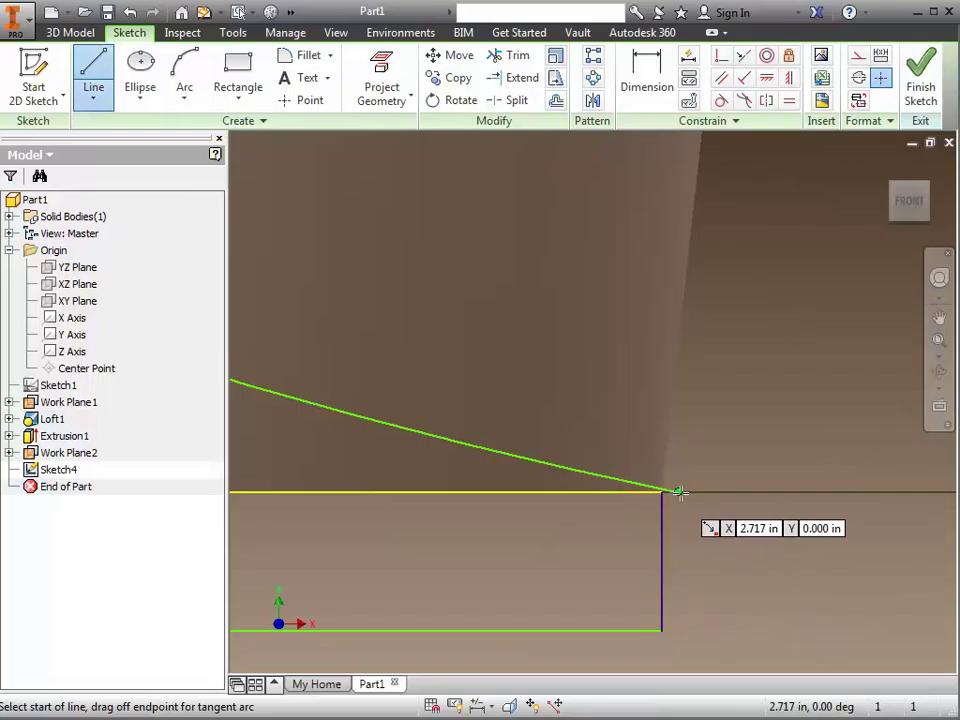
{"action": "left_click", "coordinate": [513, 77]}
{"action": "scroll", "coordinate": [660, 555], "scroll_direction": "up", "scroll_amount": 3}
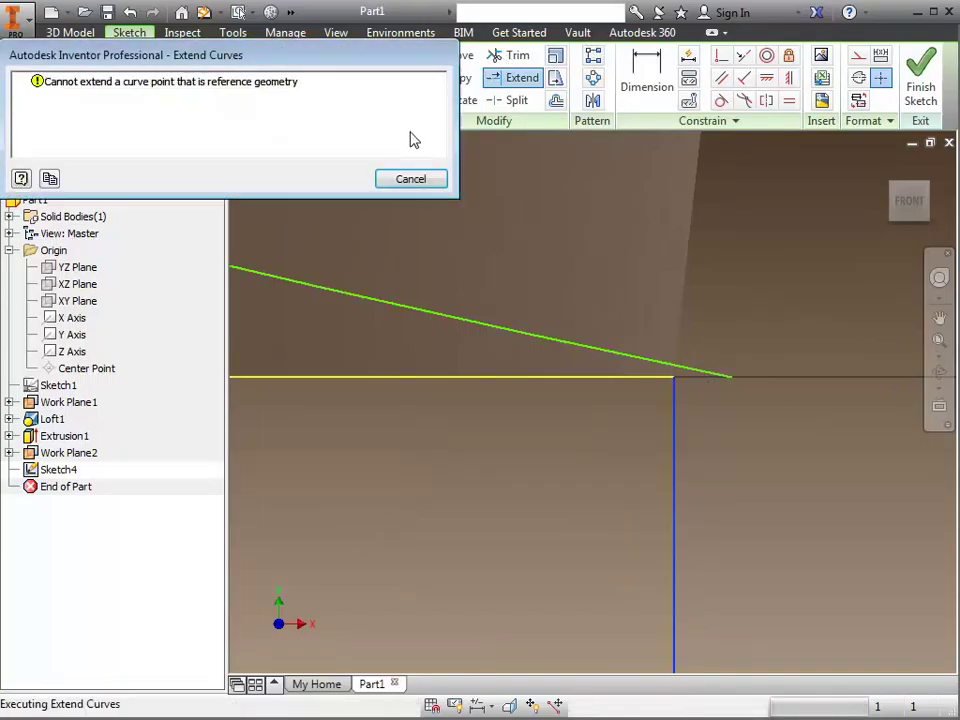
{"action": "left_click", "coordinate": [410, 178]}
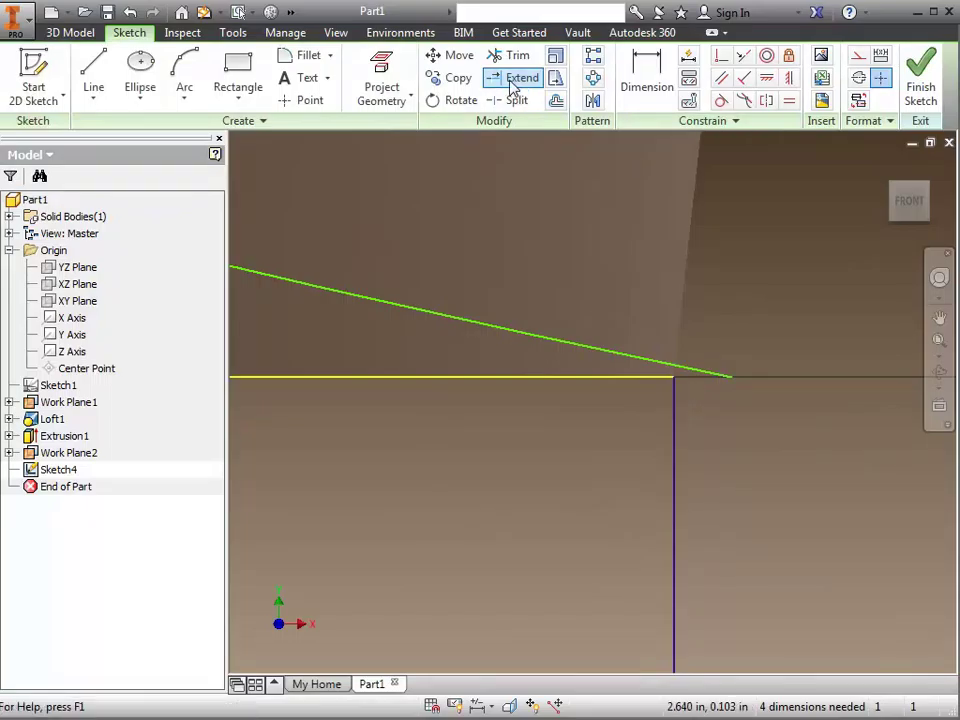
{"action": "left_click", "coordinate": [93, 72]}
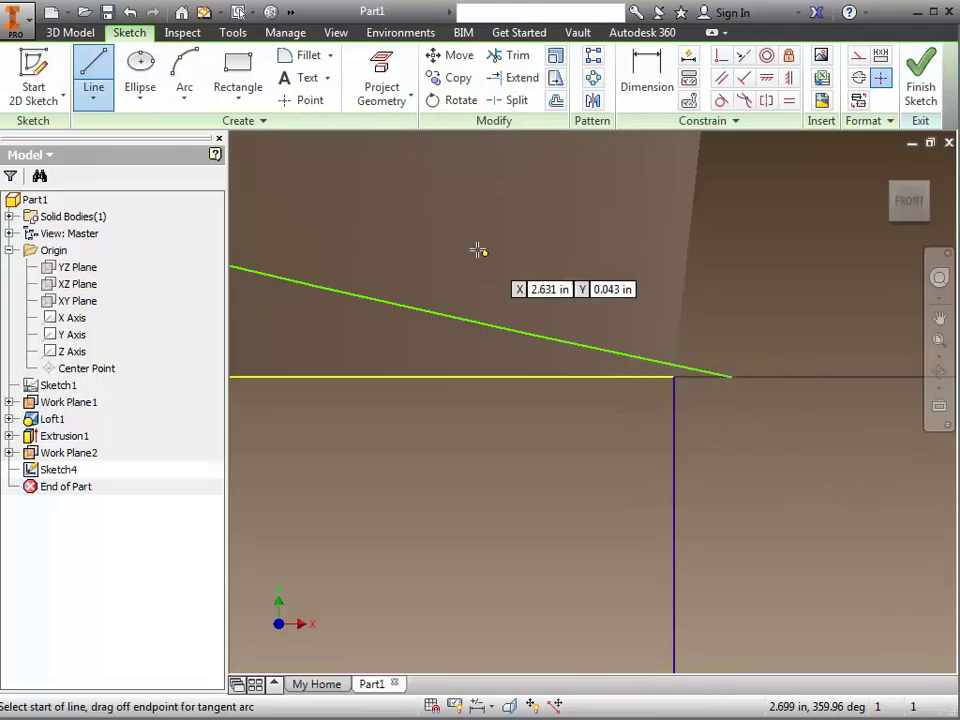
{"action": "scroll", "coordinate": [767, 459], "scroll_direction": "down", "scroll_amount": 5}
{"action": "scroll", "coordinate": [767, 459], "scroll_direction": "down", "scroll_amount": 3}
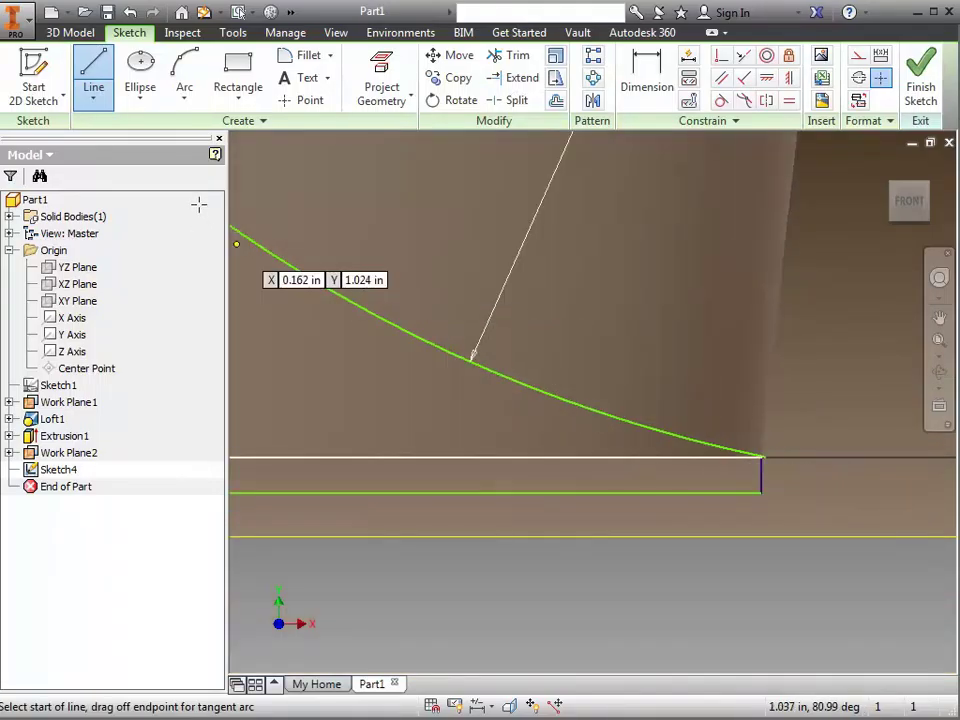
{"action": "right_click", "coordinate": [679, 292]}
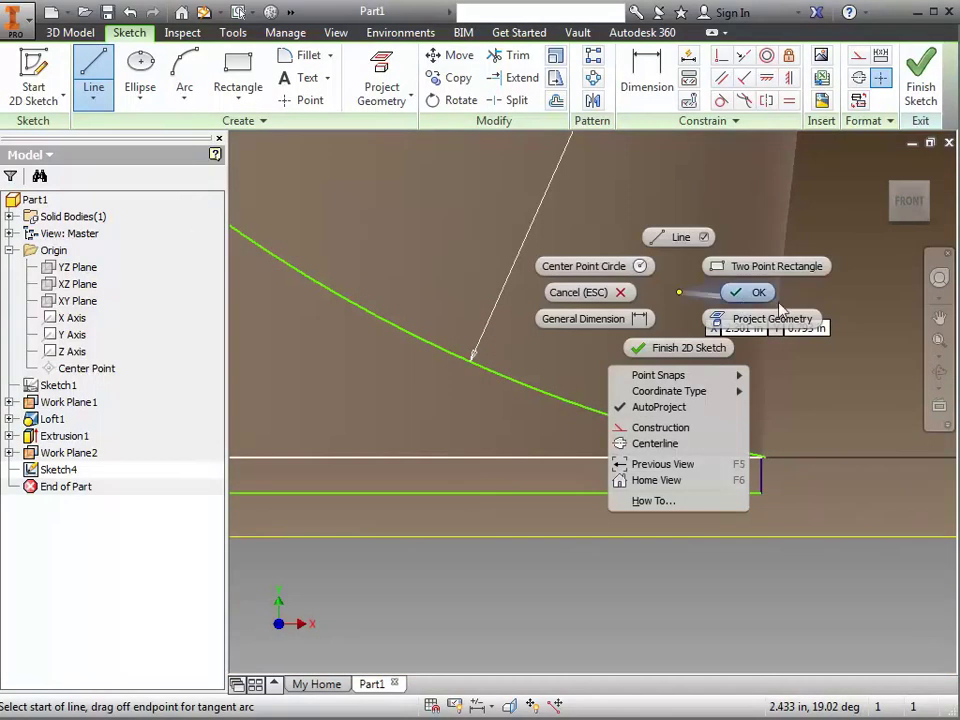
{"action": "left_click", "coordinate": [758, 294]}
Replace the arc on the positive X side with a 7 in radius arc from the peak to the side line's upper end, and finish the sketch
{"action": "right_click", "coordinate": [566, 403]}
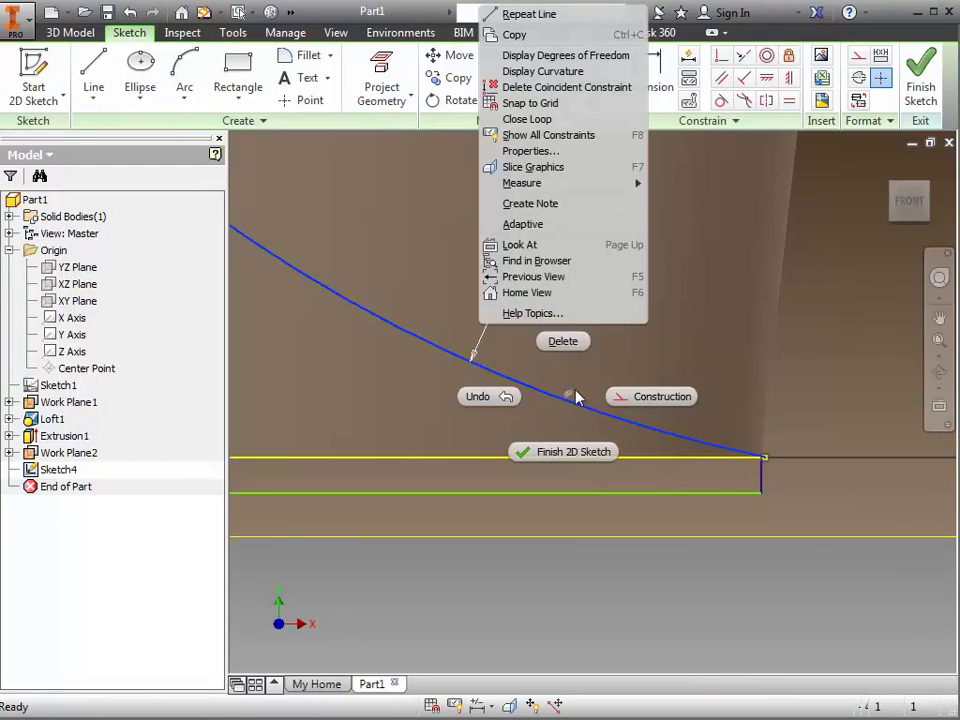
{"action": "left_click", "coordinate": [557, 341]}
{"action": "scroll", "coordinate": [651, 476], "scroll_direction": "down", "scroll_amount": 2}
{"action": "left_click", "coordinate": [184, 72]}
{"action": "left_click", "coordinate": [501, 386]}
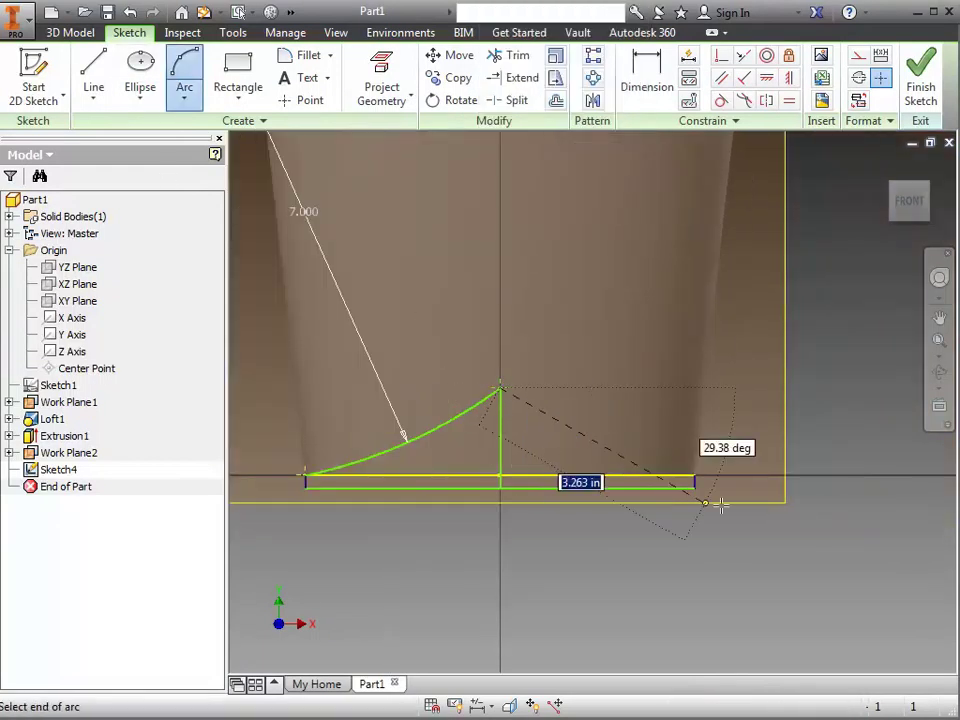
{"action": "scroll", "coordinate": [700, 480], "scroll_direction": "down", "scroll_amount": 5}
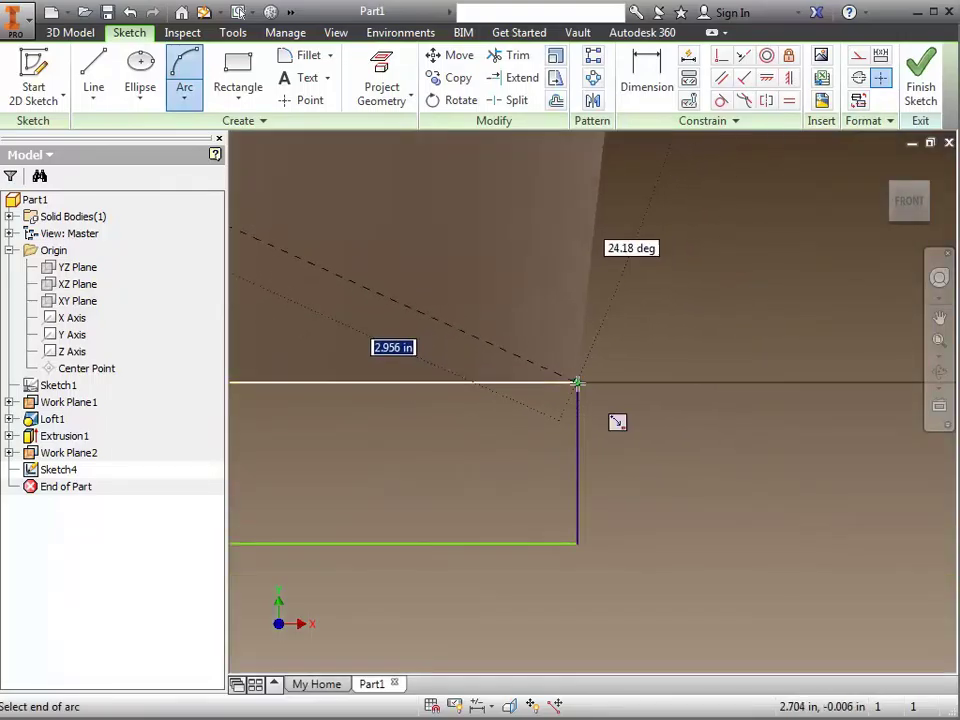
{"action": "left_click", "coordinate": [576, 382]}
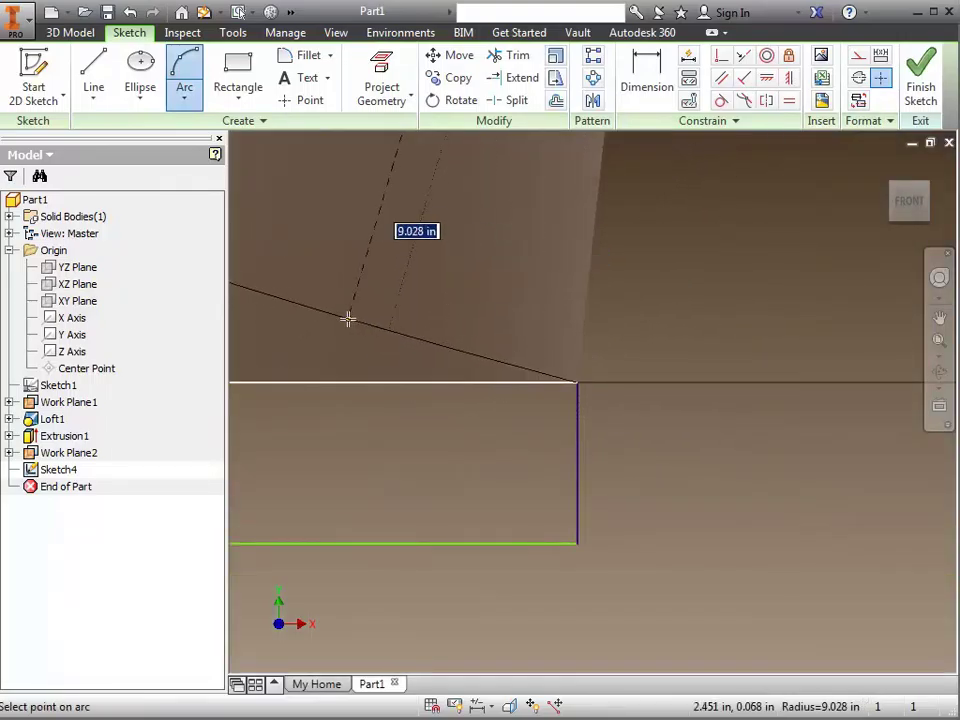
{"action": "key", "text": "Escape"}
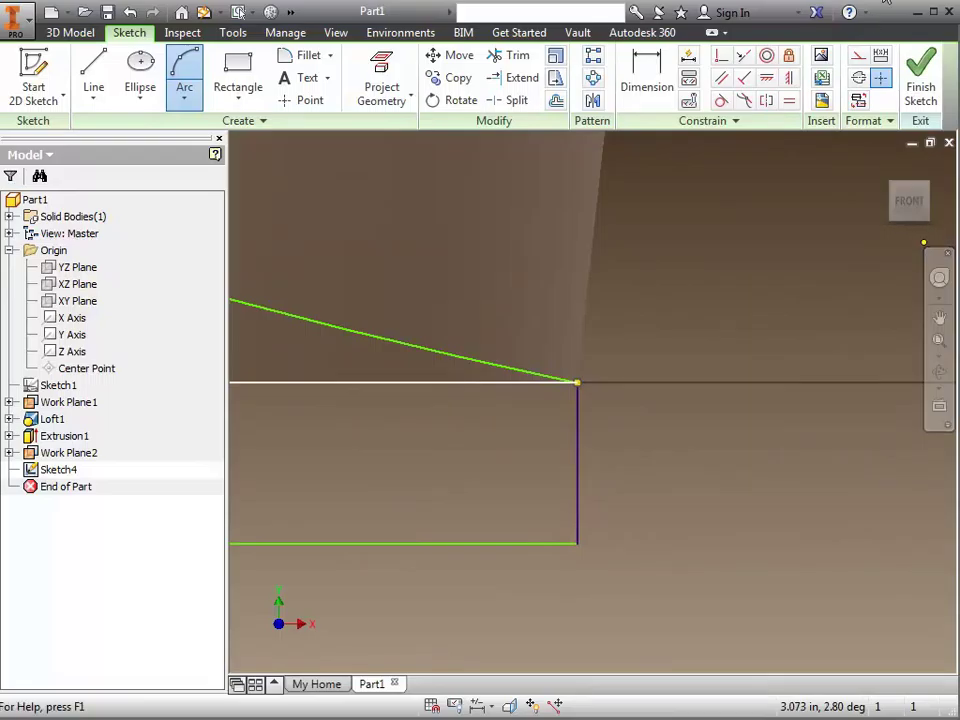
{"action": "left_click", "coordinate": [937, 92]}
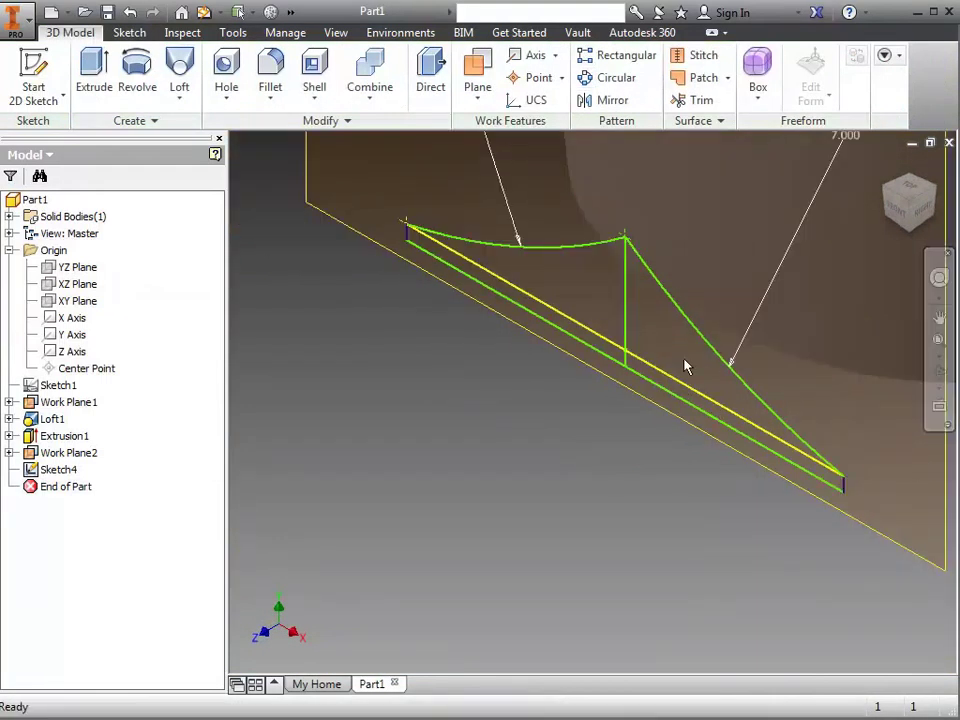
Extrude both halves of the hem profile as a 2.5 in cut into the front of the torso
{"action": "left_click", "coordinate": [94, 68]}
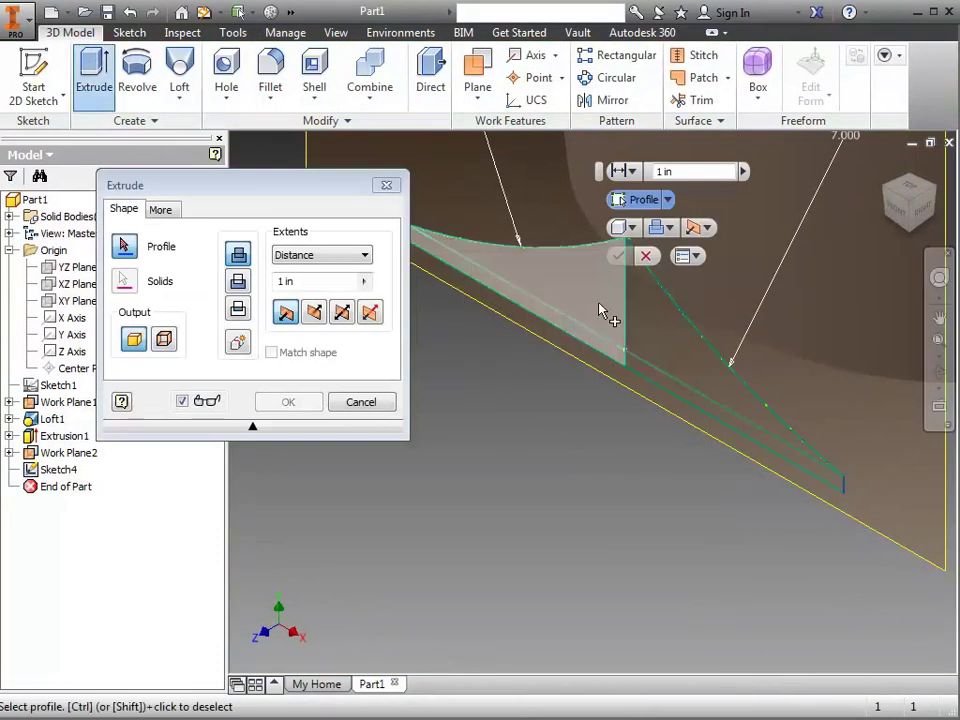
{"action": "left_click", "coordinate": [600, 320]}
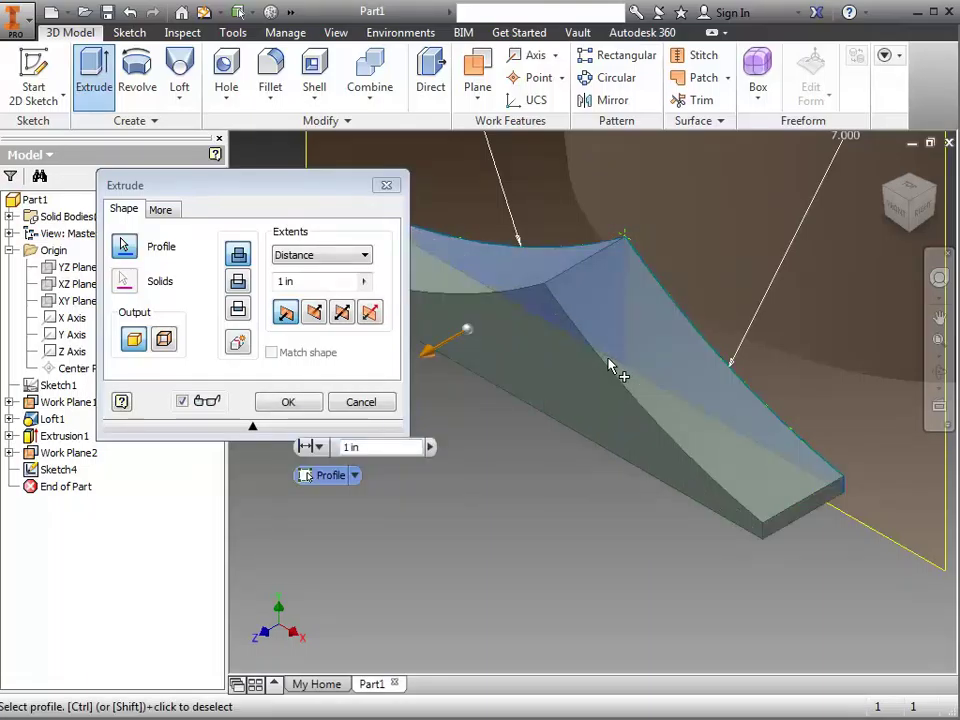
{"action": "scroll", "coordinate": [671, 394], "scroll_direction": "down", "scroll_amount": 3}
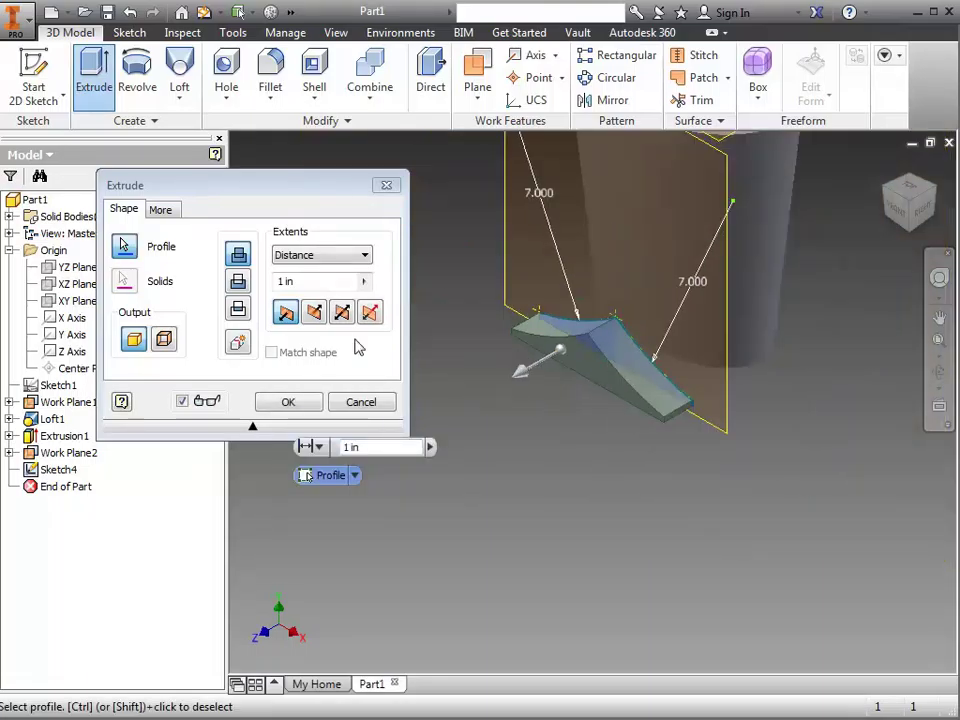
{"action": "left_click", "coordinate": [240, 284]}
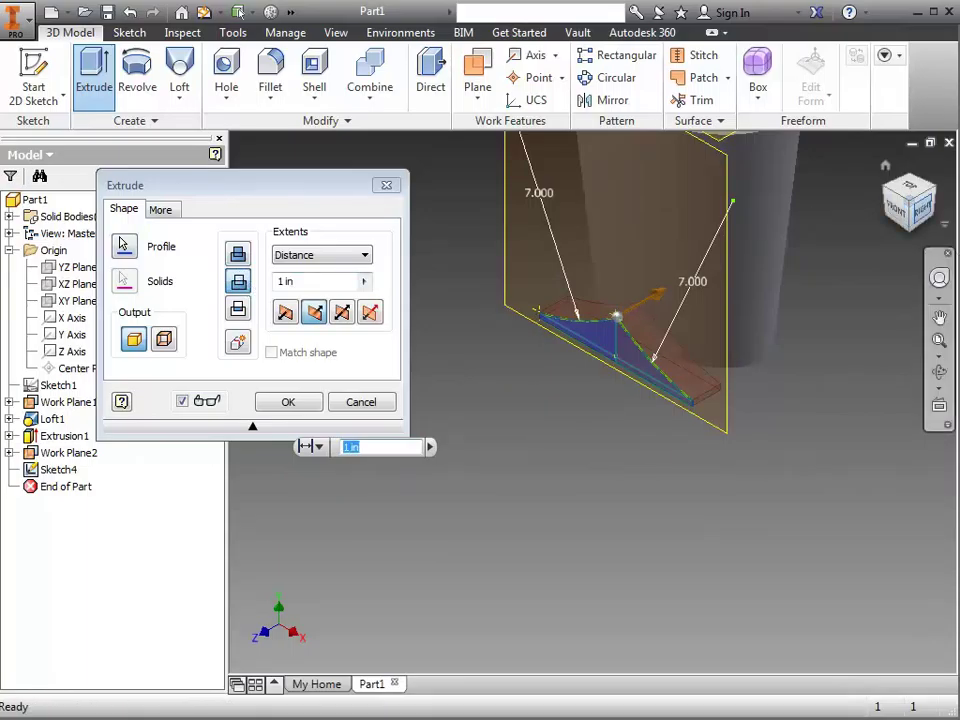
{"action": "left_click", "coordinate": [920, 205]}
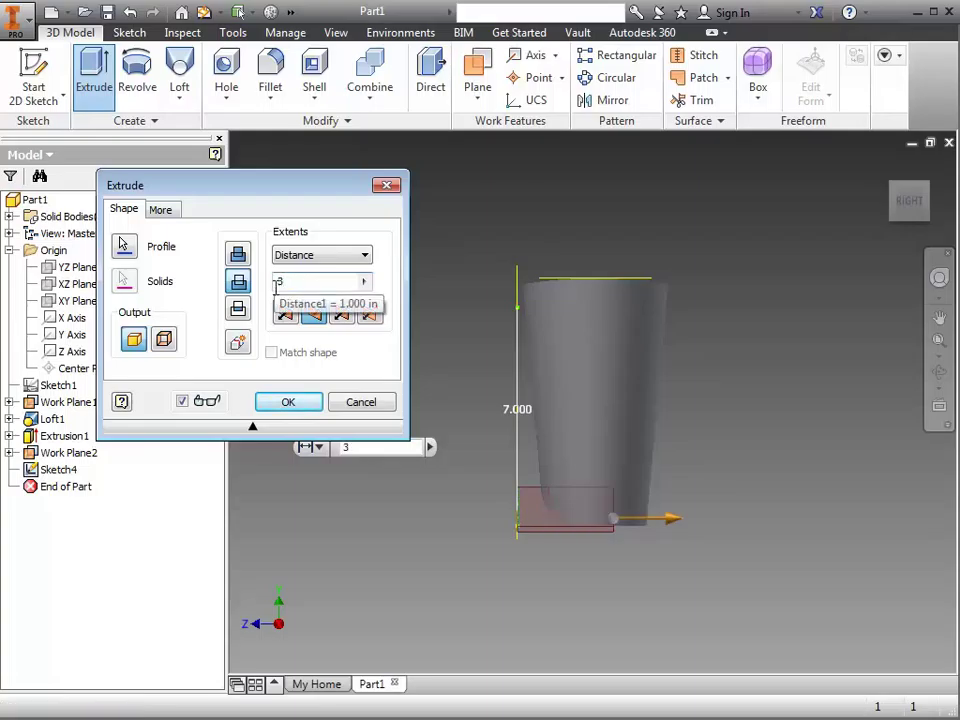
{"action": "key", "text": "BackSpace"}
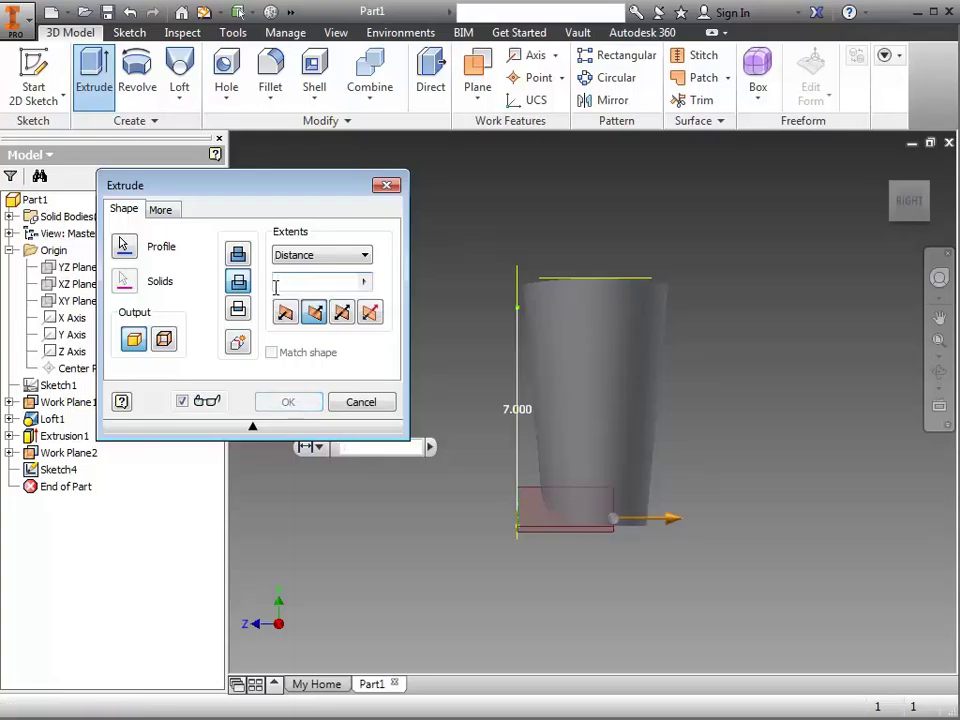
{"action": "type", "text": "2.5"}
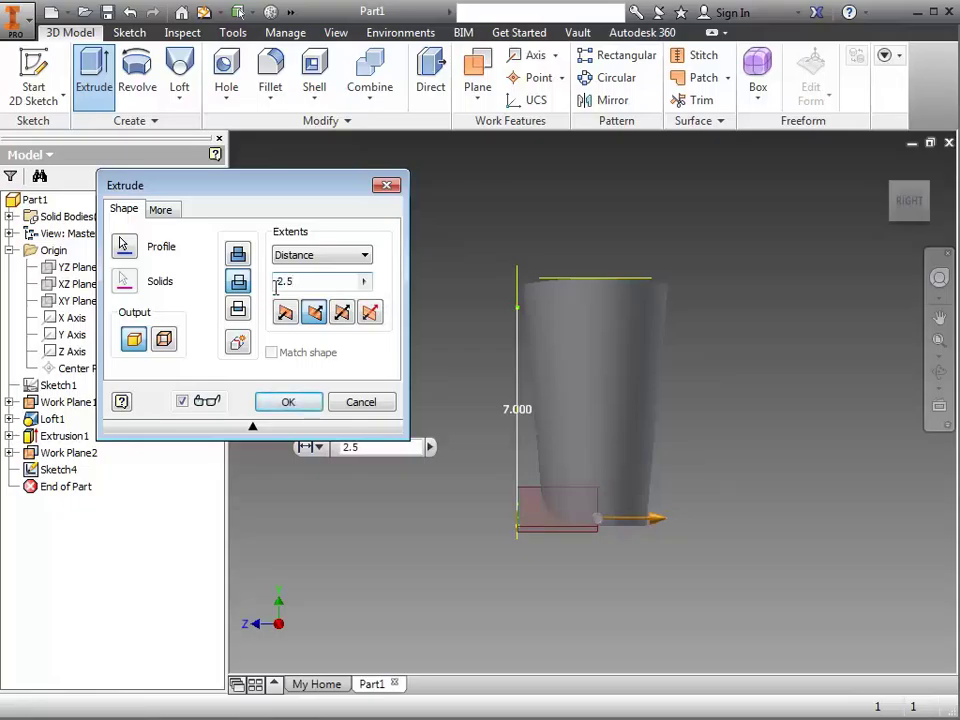
{"action": "left_click", "coordinate": [288, 401]}
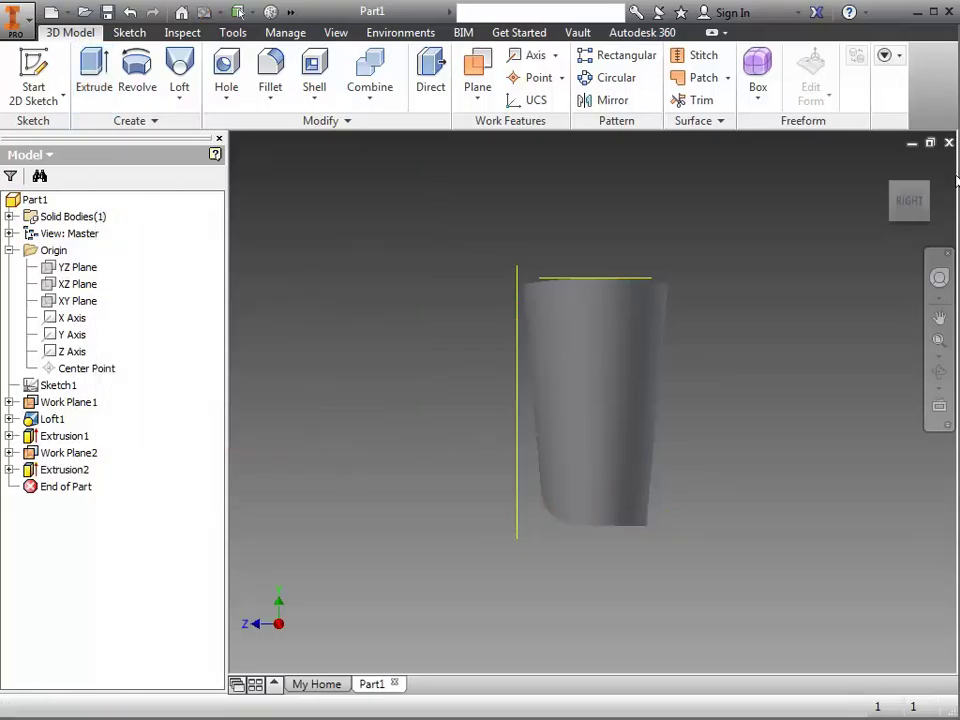
Consult the reference photo and create a work plane offset 1.25 in below the torso's remaining flat bottom face
{"action": "mouse_move", "coordinate": [897, 183]}
{"action": "left_click_drag", "start_coordinate": [897, 183], "coordinate": [860, 160]}
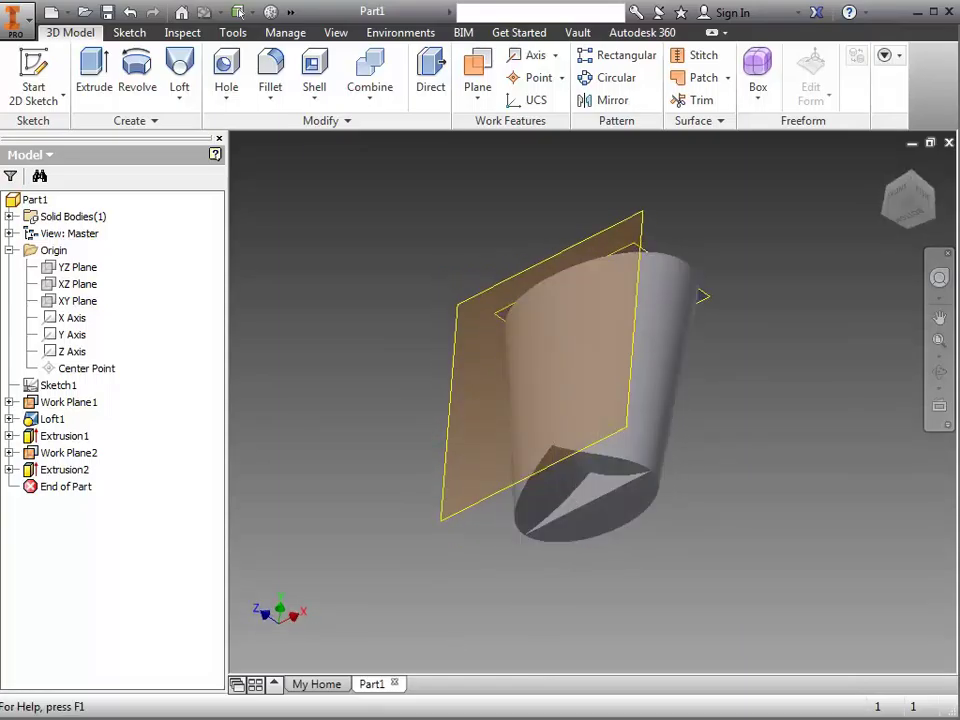
{"action": "key", "text": "alt+Tab"}
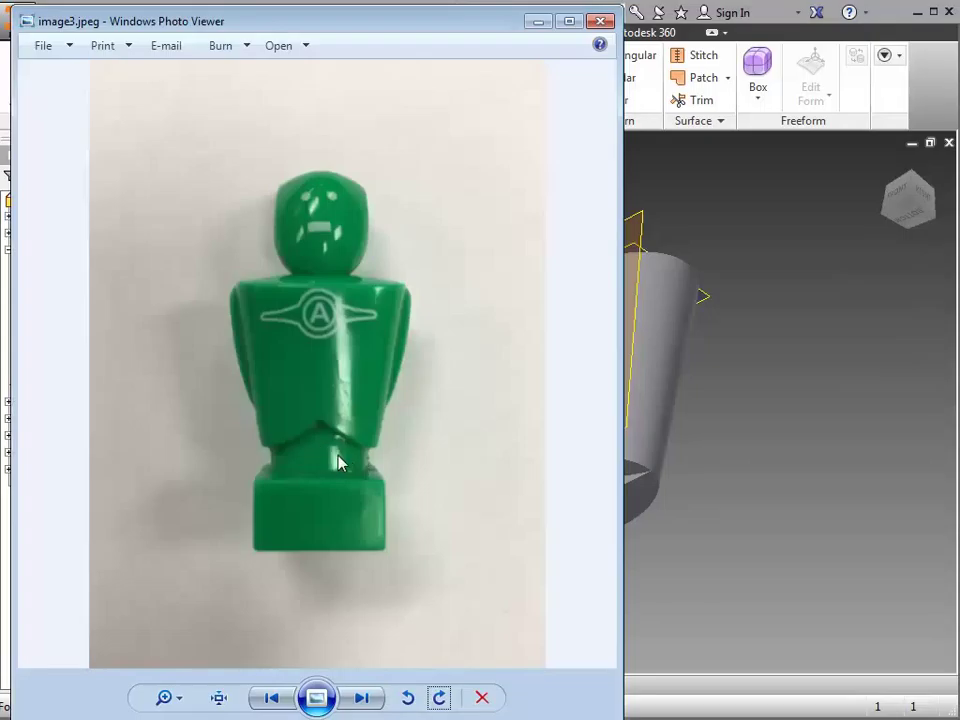
{"action": "key", "text": "alt+Tab"}
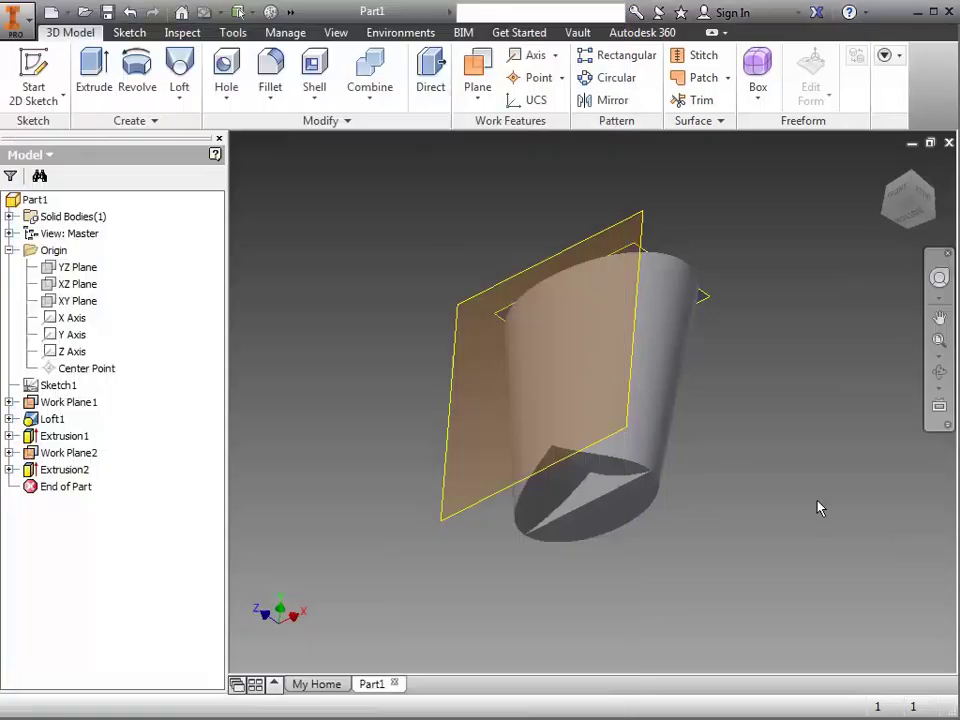
{"action": "left_click", "coordinate": [33, 64]}
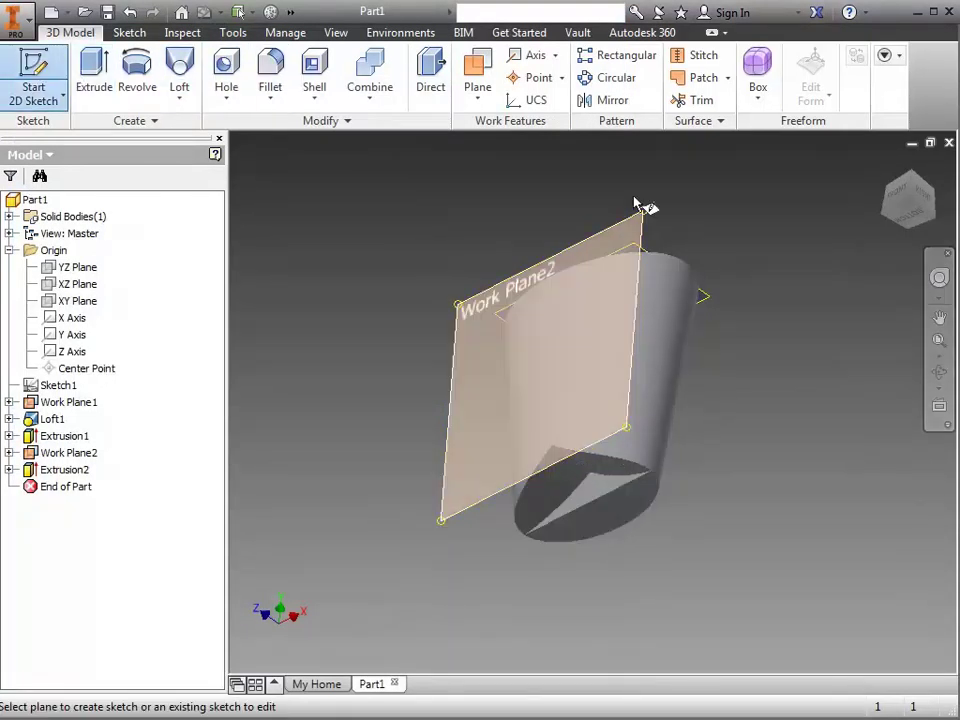
{"action": "left_click", "coordinate": [477, 92]}
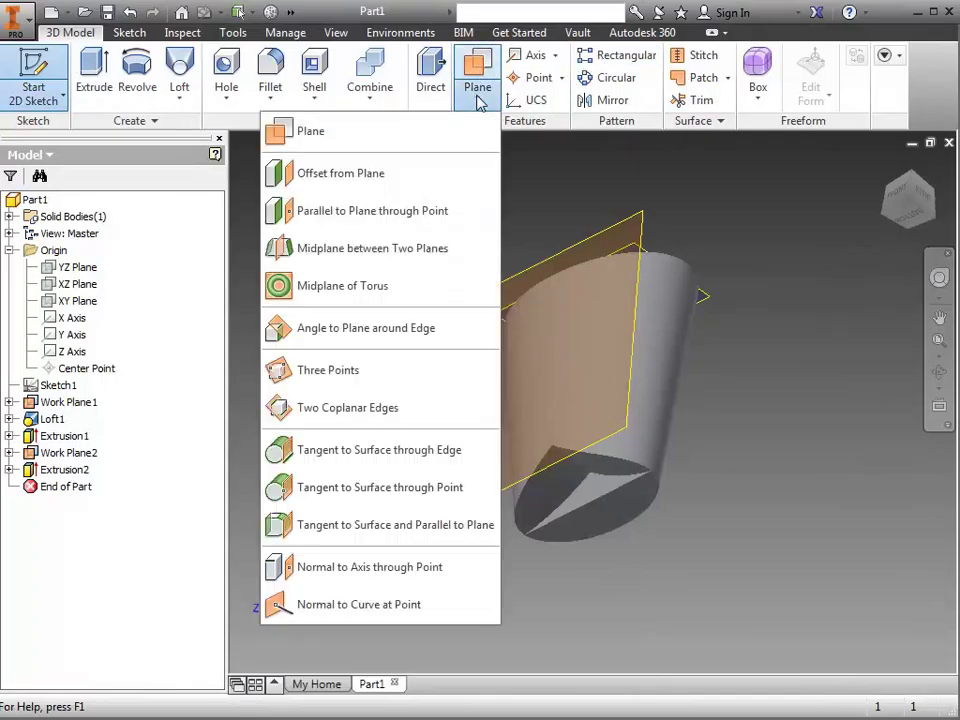
{"action": "left_click", "coordinate": [397, 174]}
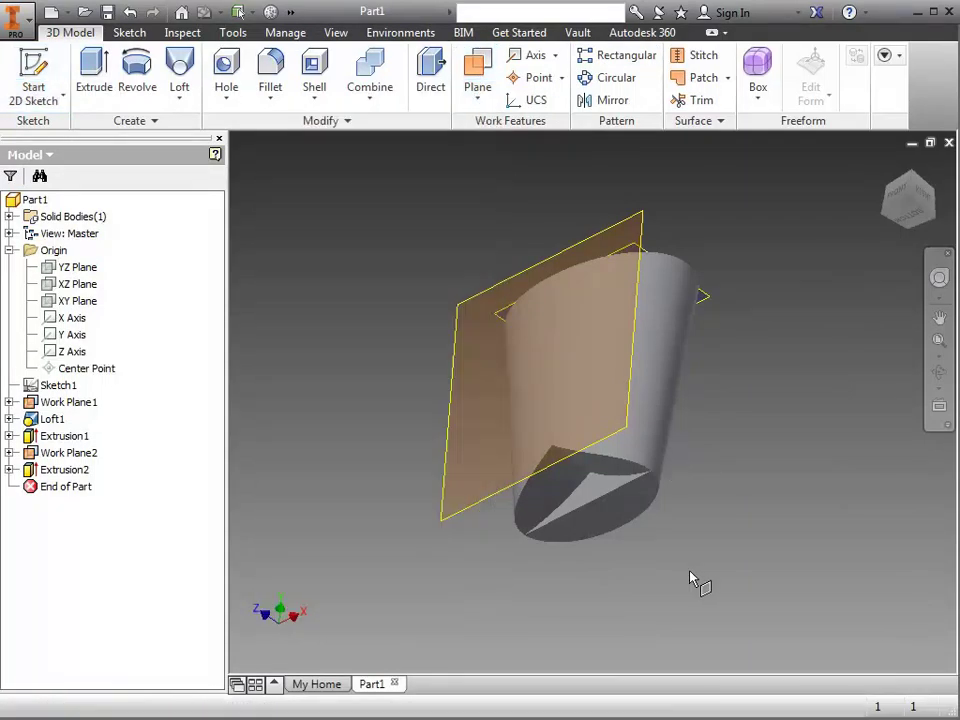
{"action": "left_click", "coordinate": [600, 527]}
{"action": "left_click", "coordinate": [897, 190]}
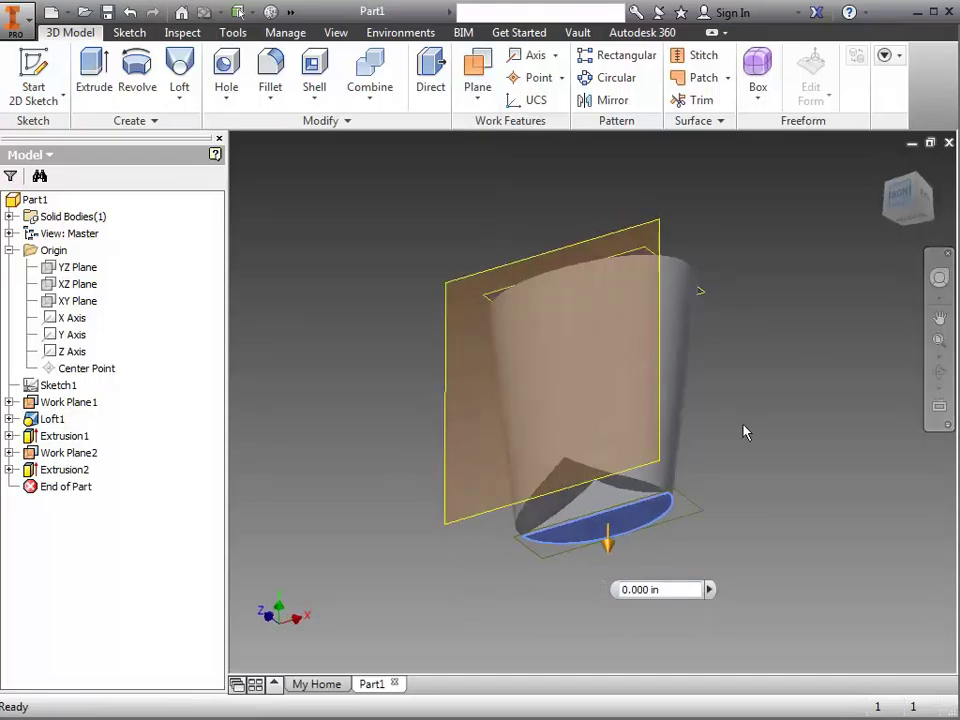
{"action": "left_click_drag", "start_coordinate": [622, 540], "coordinate": [622, 578]}
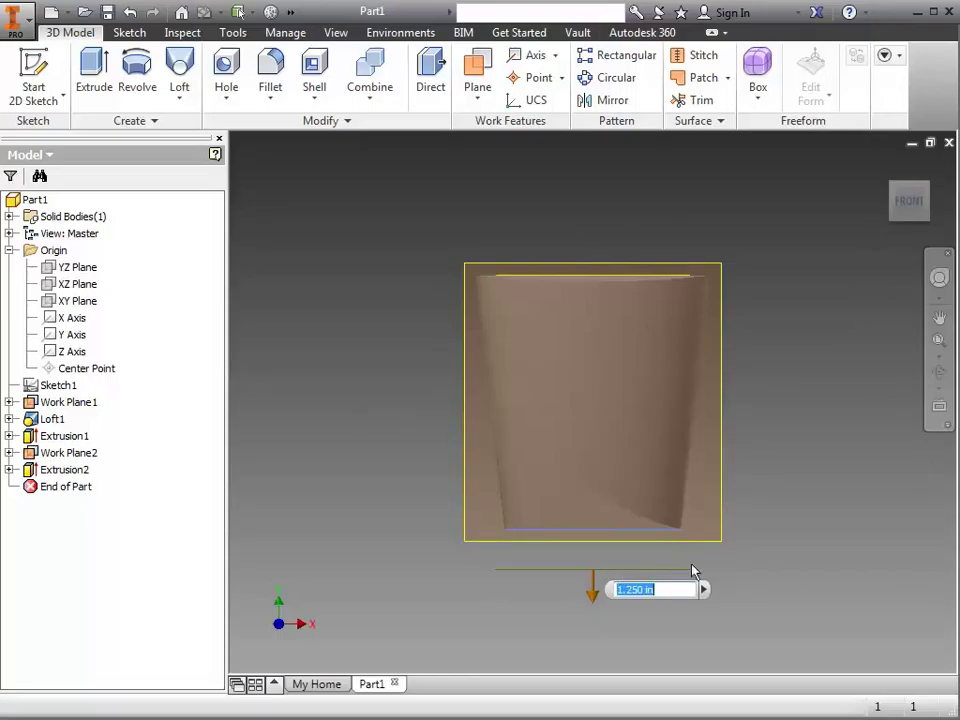
{"action": "mouse_move", "coordinate": [606, 585]}
{"action": "left_click", "coordinate": [615, 617]}
Sketch an ellipse on the work plane below the torso, centred on the torso's axis and smaller than its bottom outline, and finish the sketch
{"action": "left_click", "coordinate": [33, 80]}
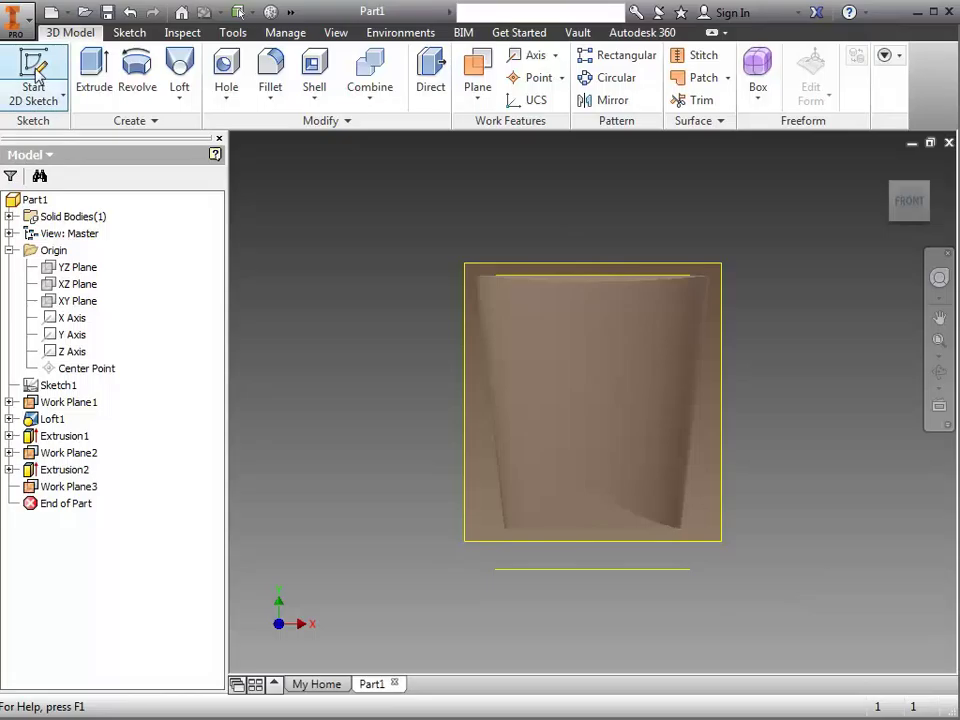
{"action": "left_click", "coordinate": [611, 572]}
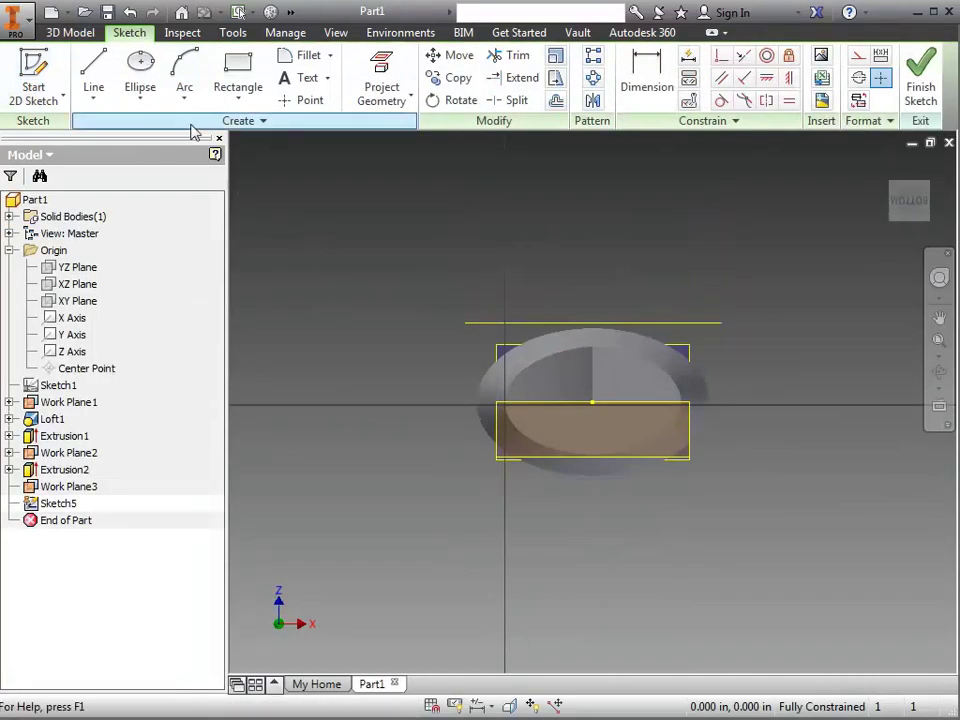
{"action": "left_click", "coordinate": [141, 66]}
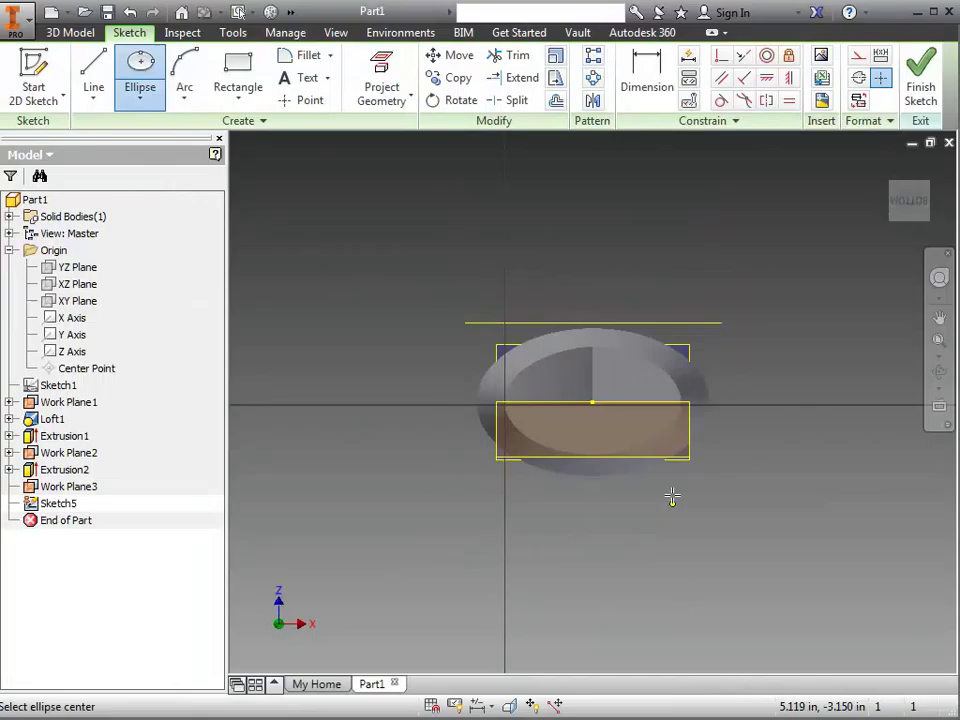
{"action": "left_click", "coordinate": [590, 402]}
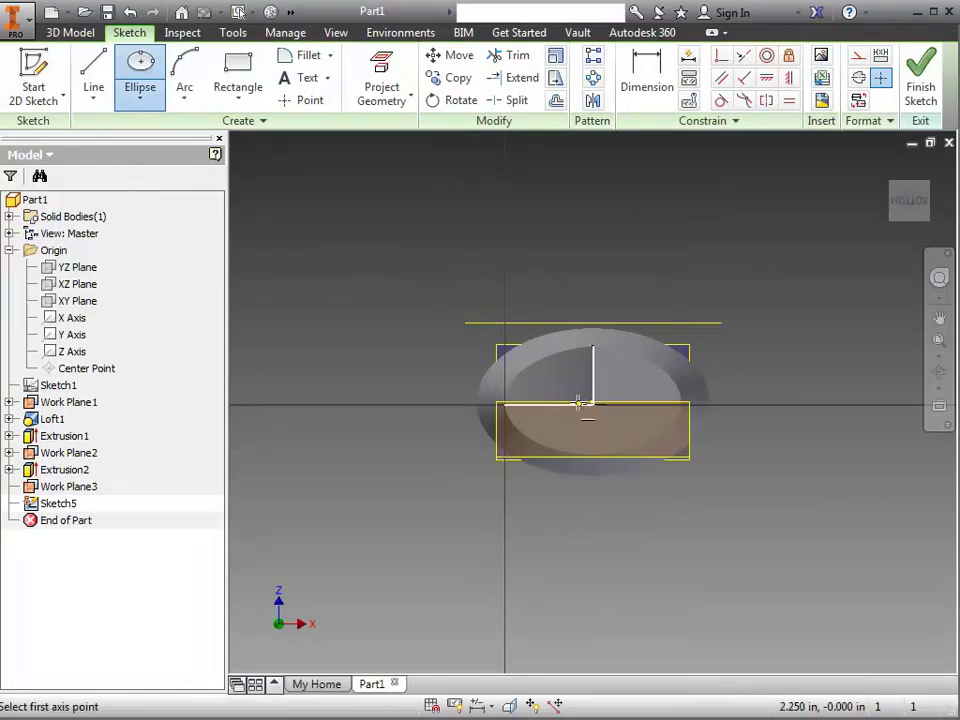
{"action": "left_click", "coordinate": [668, 405]}
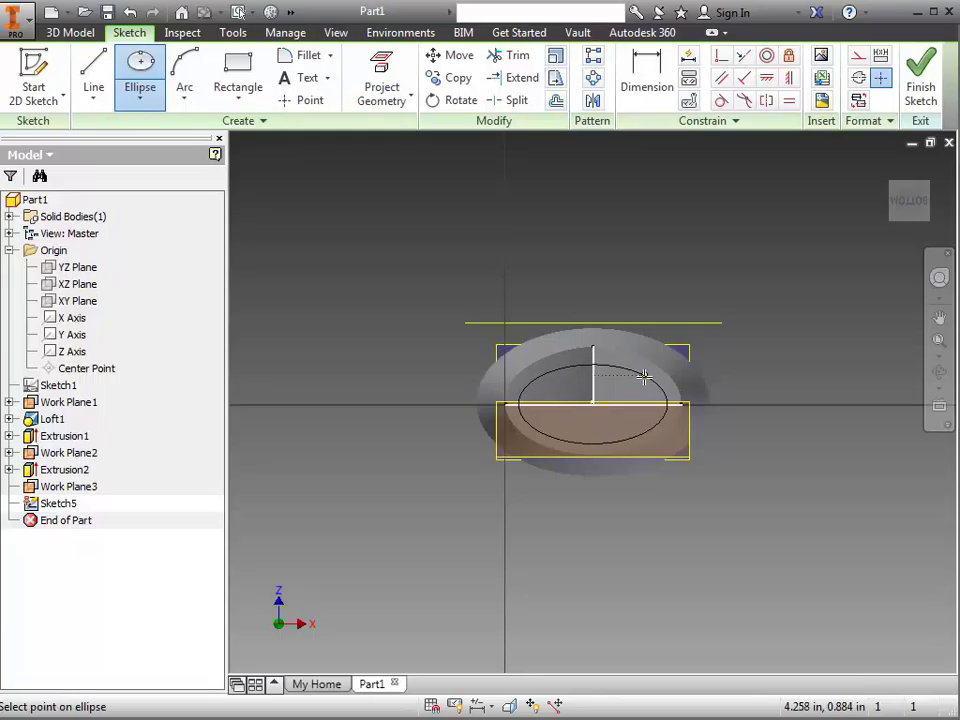
{"action": "left_click", "coordinate": [645, 376]}
{"action": "left_click", "coordinate": [925, 88]}
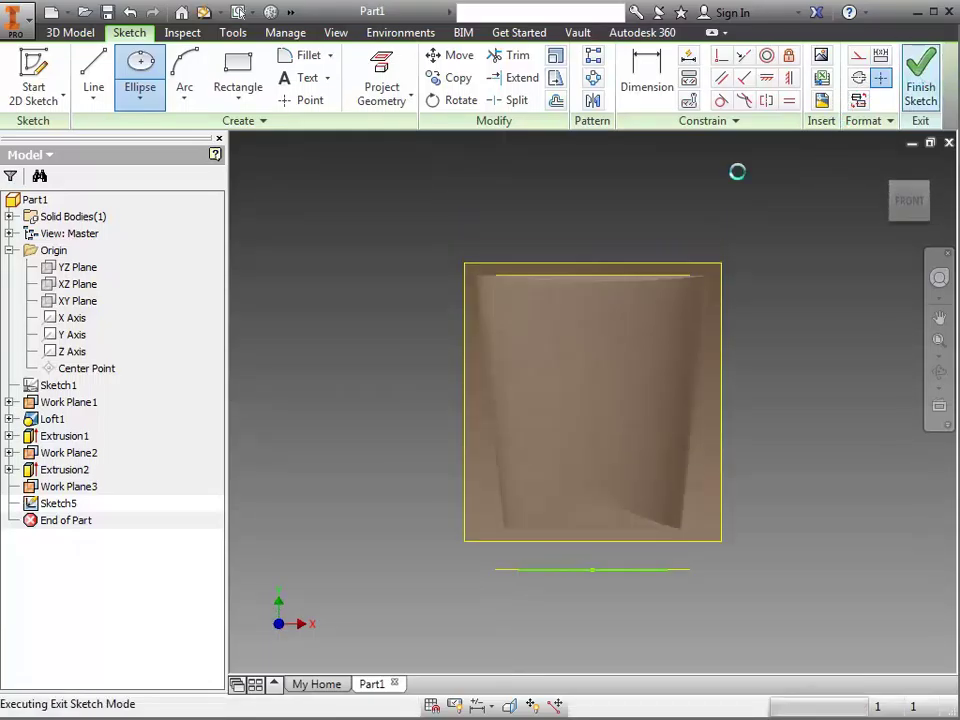
Extrude the waist ellipse 2.5 in upward into the torso as a join, and inspect it from below
{"action": "left_click", "coordinate": [92, 78]}
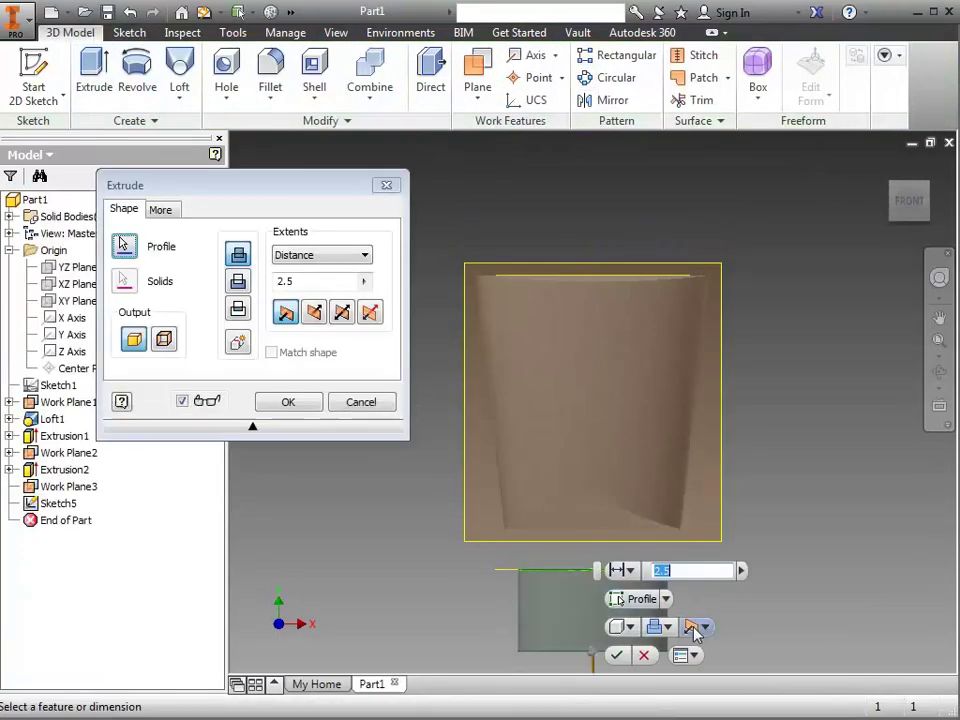
{"action": "left_click", "coordinate": [315, 313]}
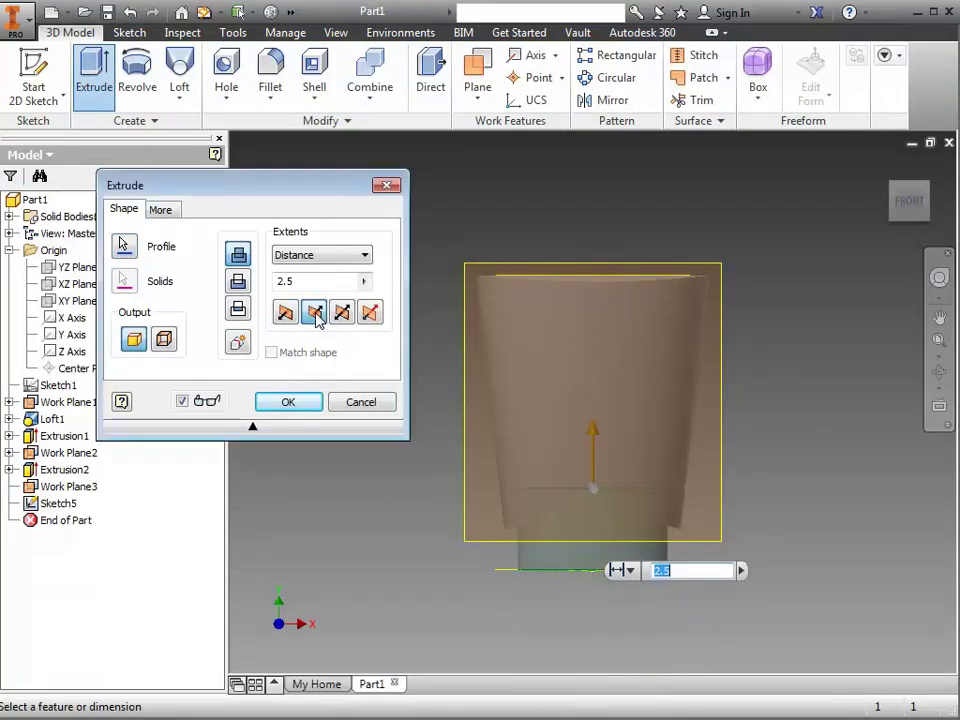
{"action": "scroll", "coordinate": [672, 534], "scroll_direction": "up", "scroll_amount": 5}
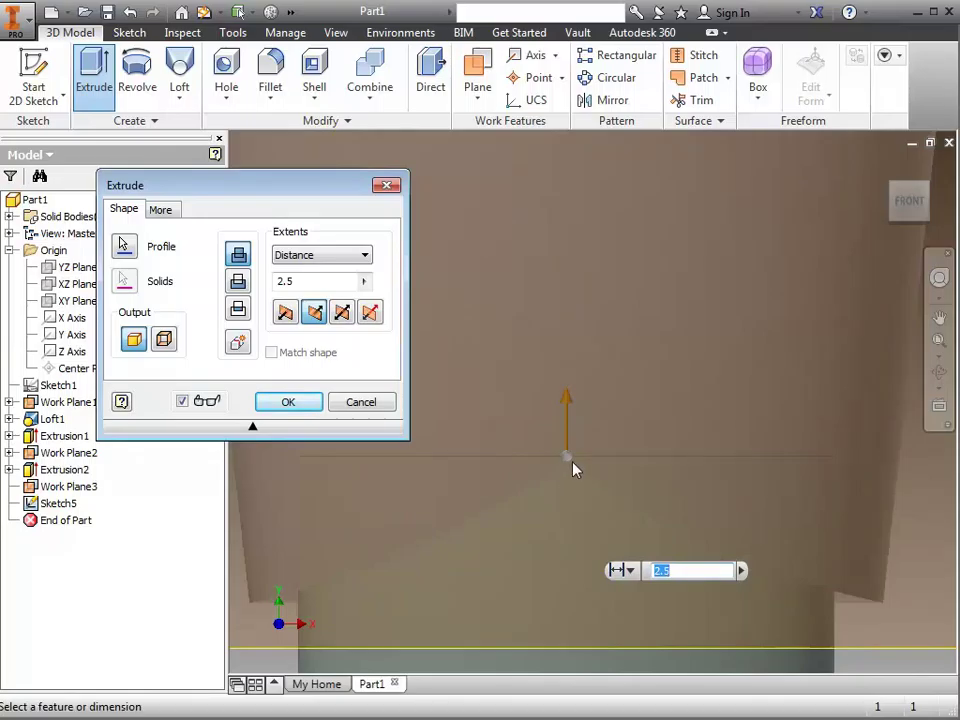
{"action": "left_click", "coordinate": [287, 402]}
{"action": "scroll", "coordinate": [793, 615], "scroll_direction": "down", "scroll_amount": 5}
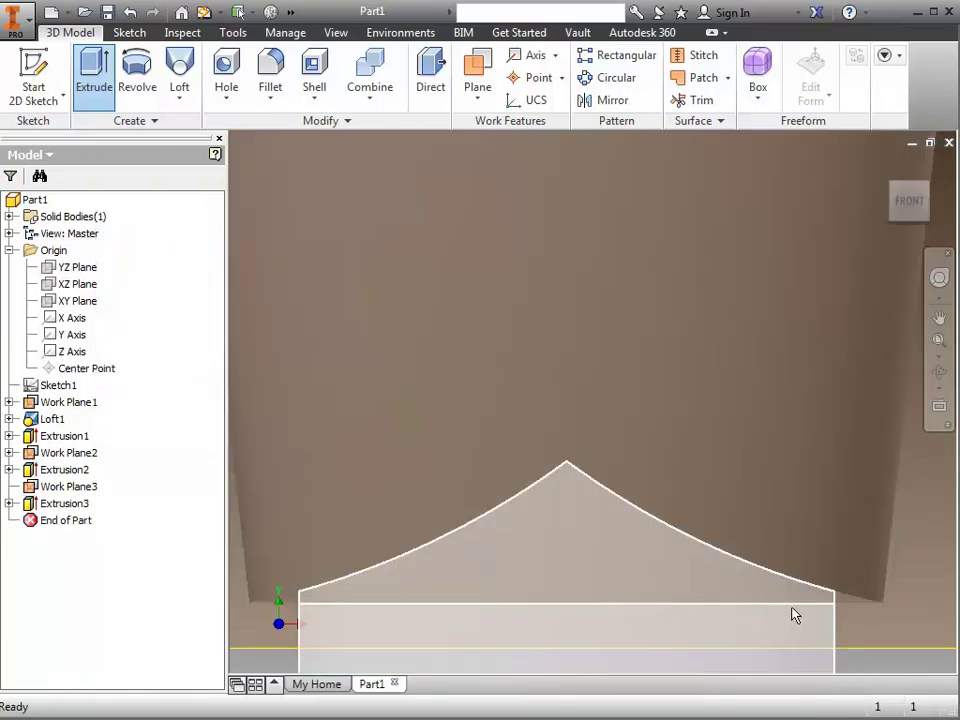
{"action": "mouse_move", "coordinate": [716, 462]}
{"action": "middle_mouse_down", "text": "shift"}
{"action": "mouse_move", "coordinate": [678, 520]}
{"action": "mouse_move", "coordinate": [450, 469]}
{"action": "middle_mouse_up", "text": "shift"}
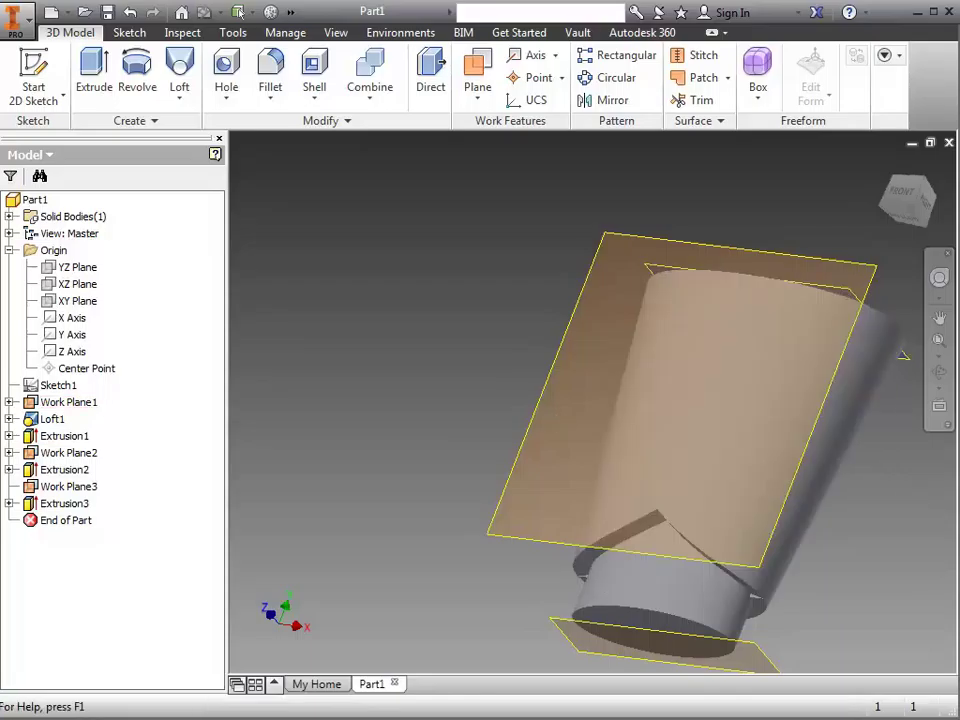
Consult the reference photo and start a new sketch on the XY plane through the middle of the torso
{"action": "key", "text": "alt+Tab"}
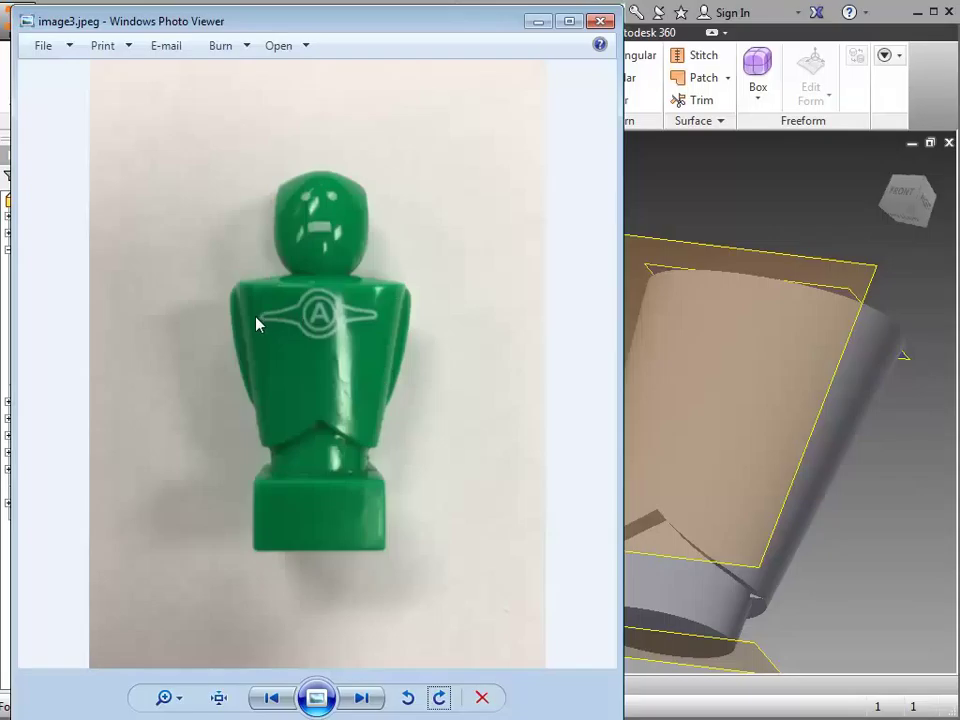
{"action": "left_click", "coordinate": [884, 170]}
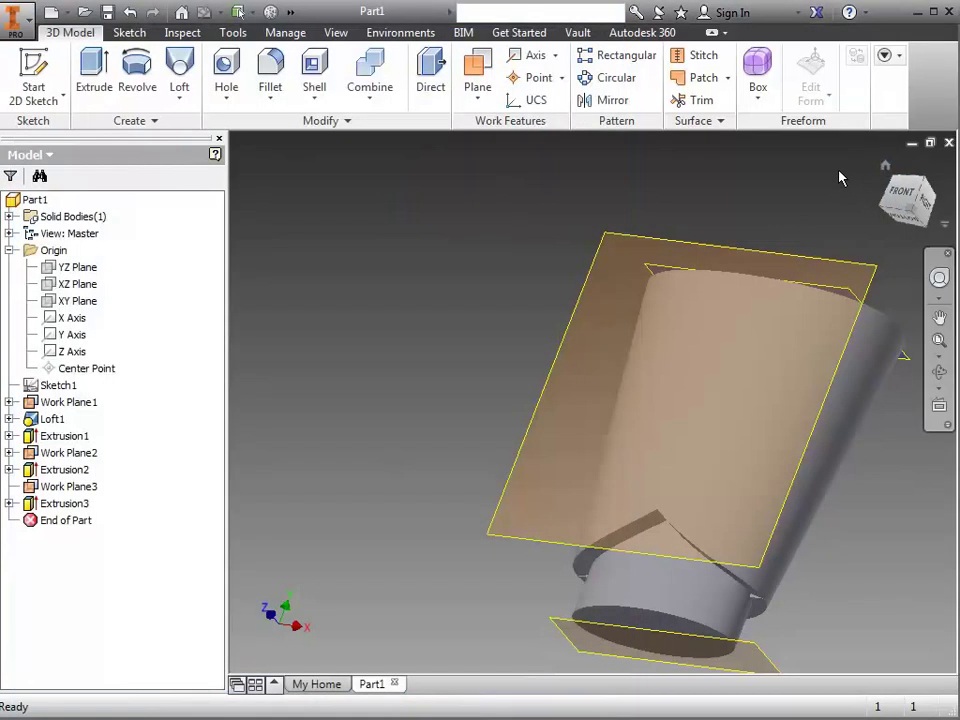
{"action": "left_click", "coordinate": [900, 192]}
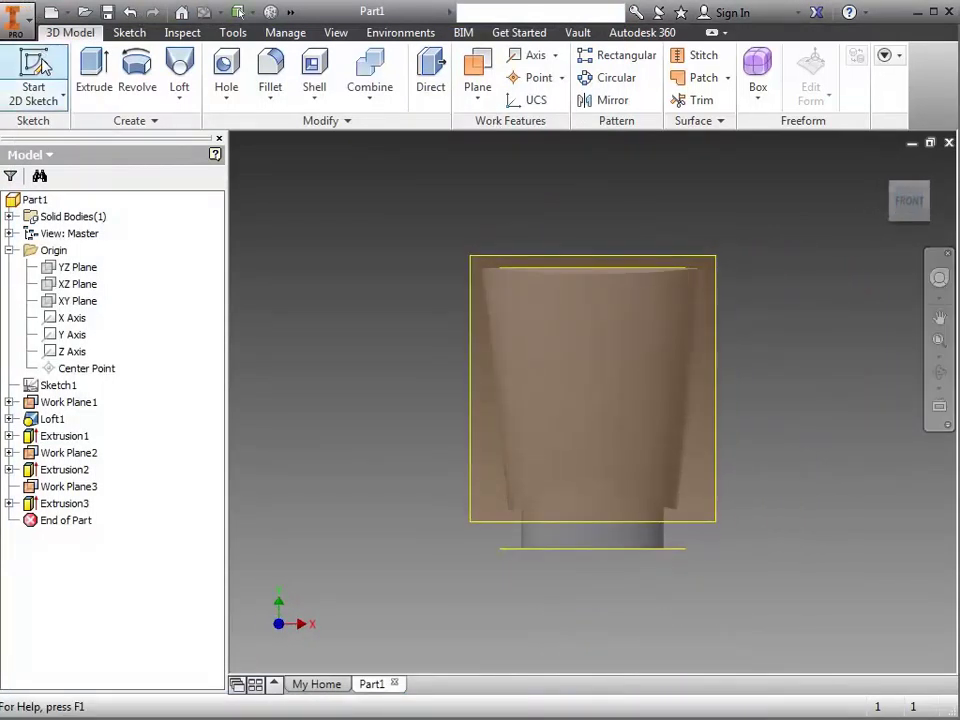
{"action": "left_click", "coordinate": [38, 70]}
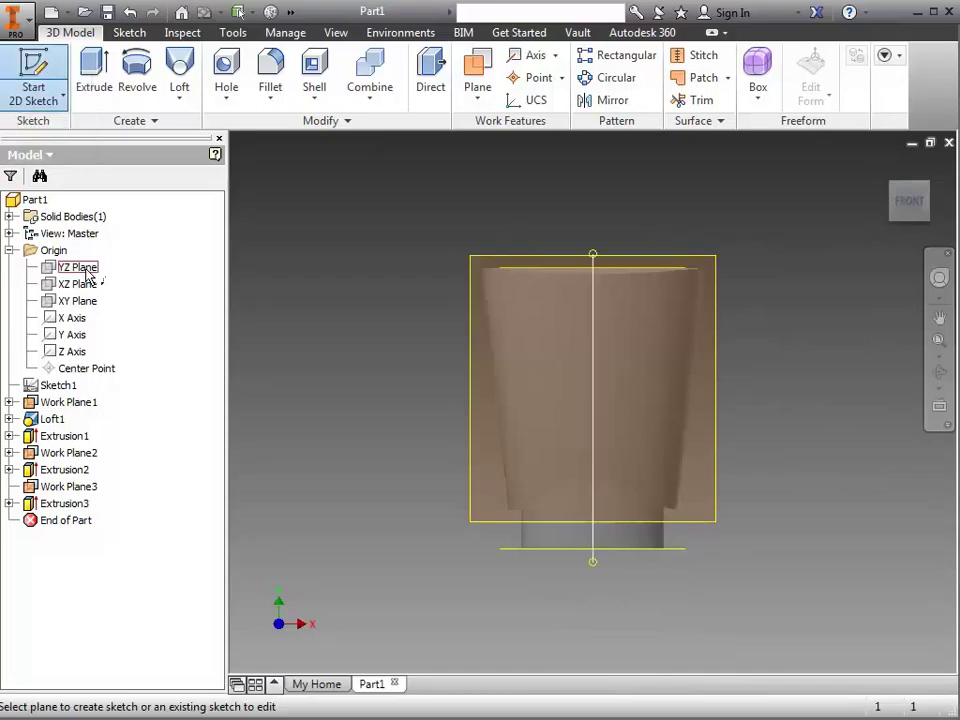
{"action": "key", "text": "Escape"}
{"action": "key", "text": "F6"}
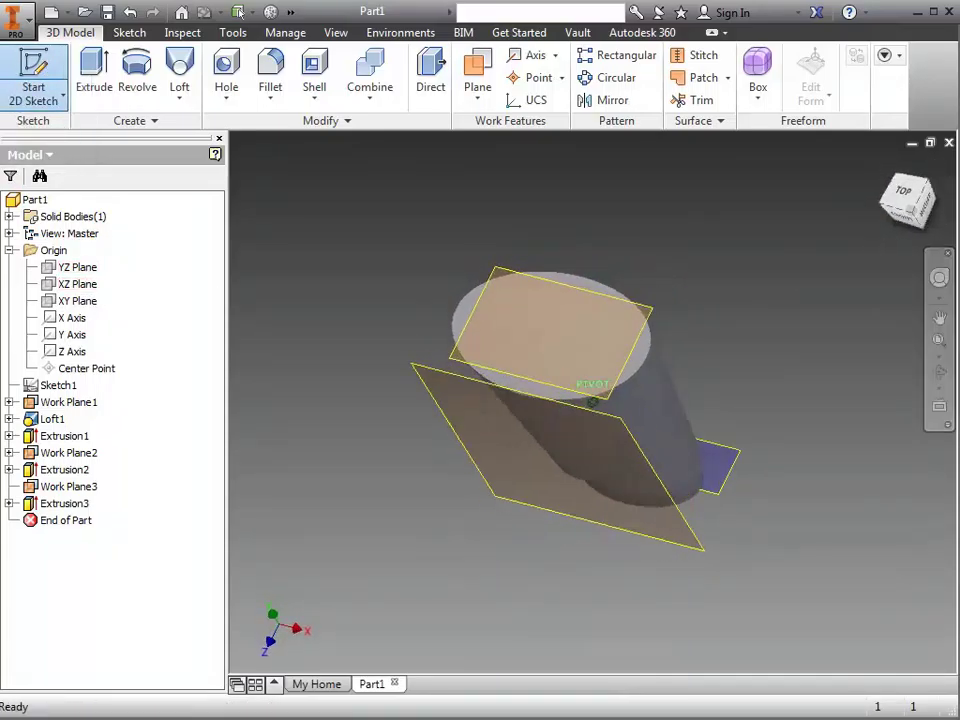
{"action": "left_click", "coordinate": [33, 70]}
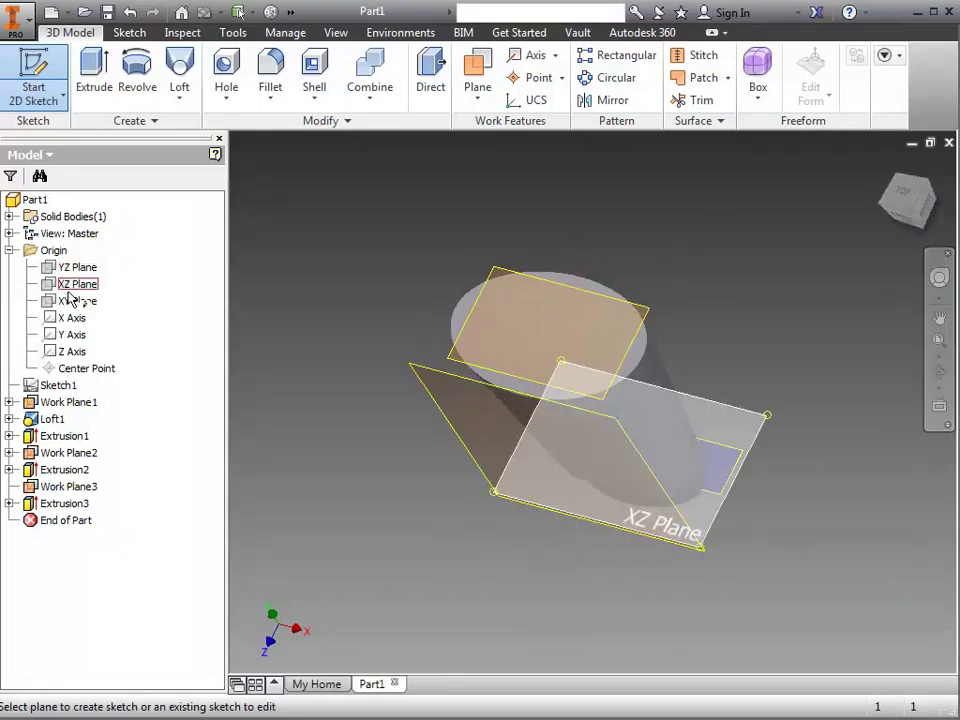
{"action": "left_click", "coordinate": [70, 300]}
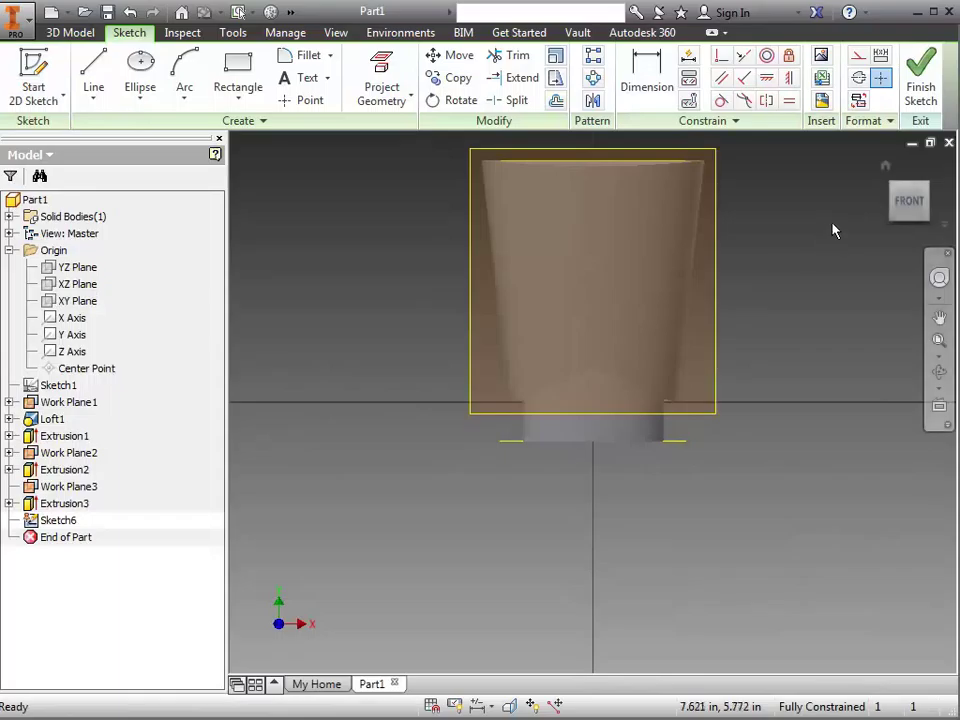
Section the model with a half section view at the XY plane with zero offset, and return to the sketch tools
{"action": "left_click", "coordinate": [337, 35]}
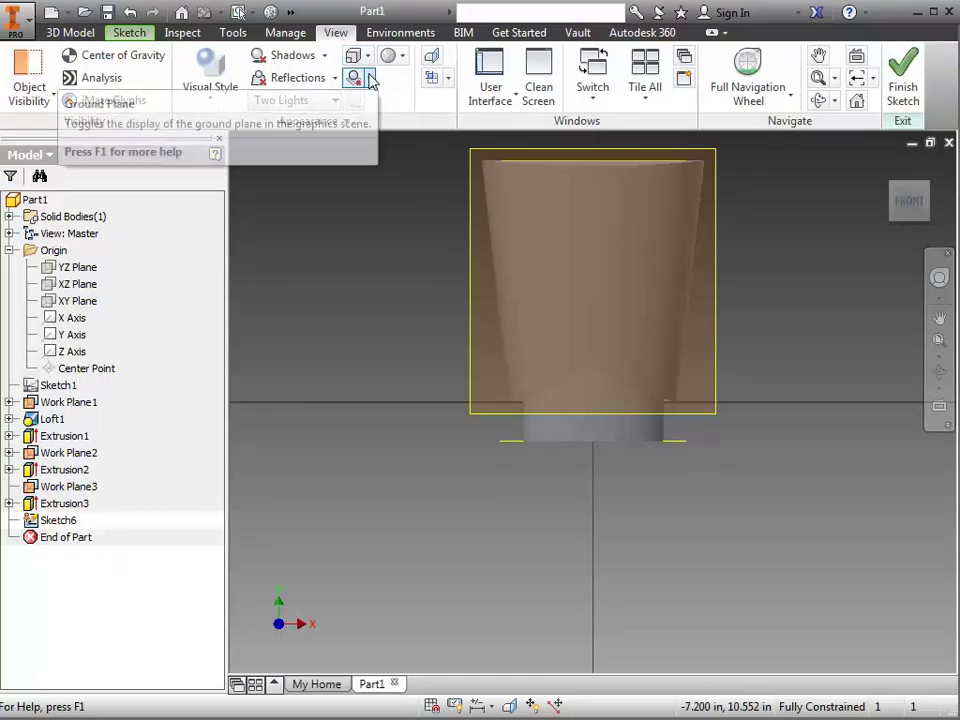
{"action": "left_click", "coordinate": [448, 78]}
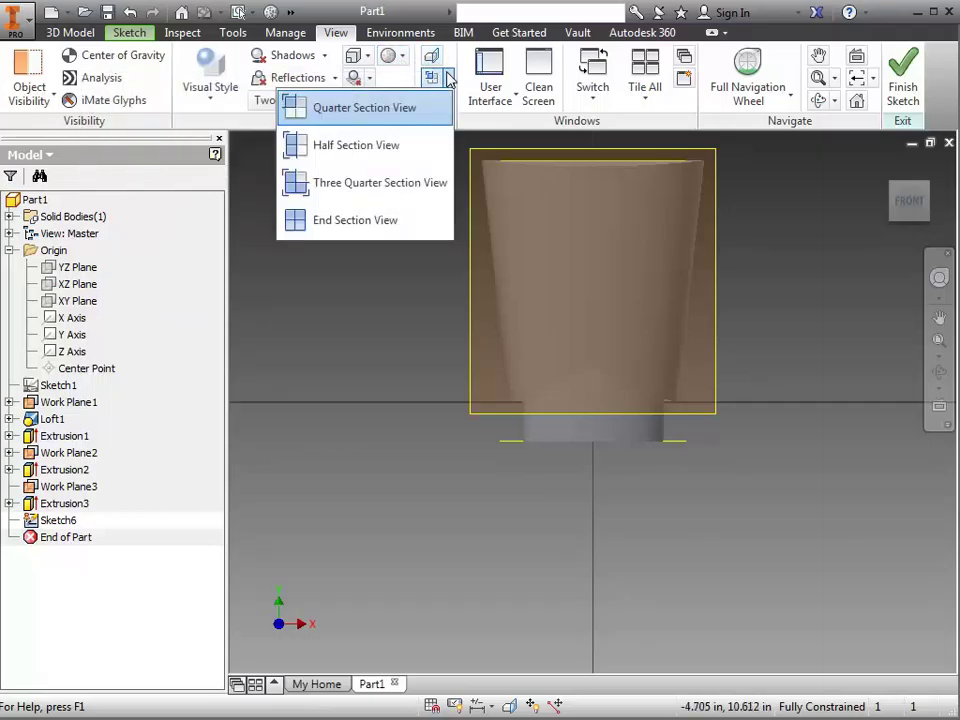
{"action": "left_click", "coordinate": [388, 146]}
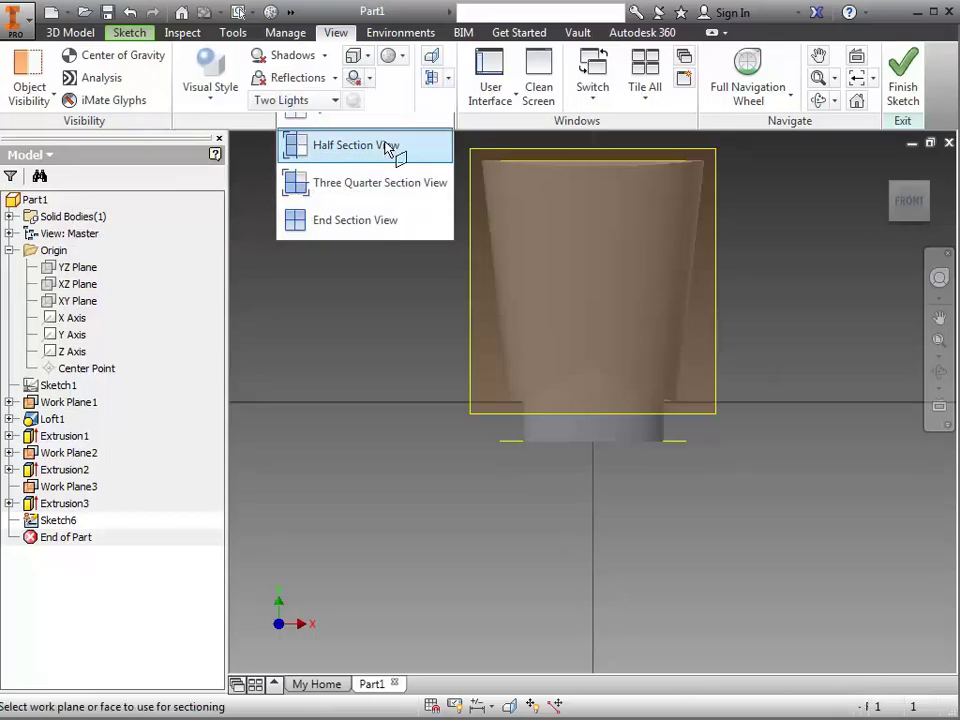
{"action": "left_click", "coordinate": [70, 301]}
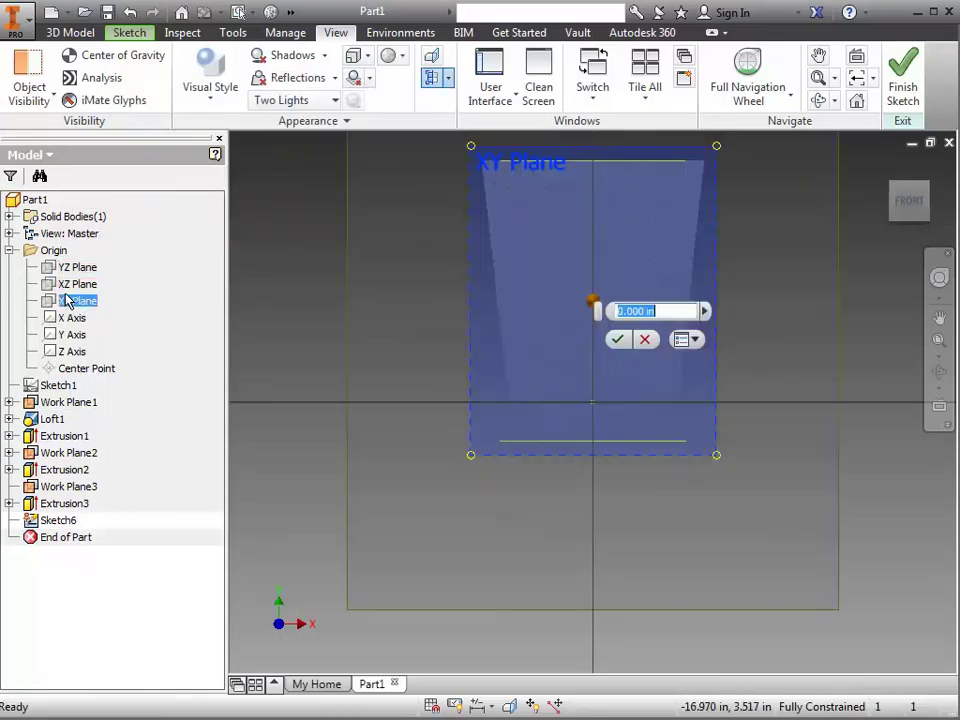
{"action": "left_click", "coordinate": [626, 342]}
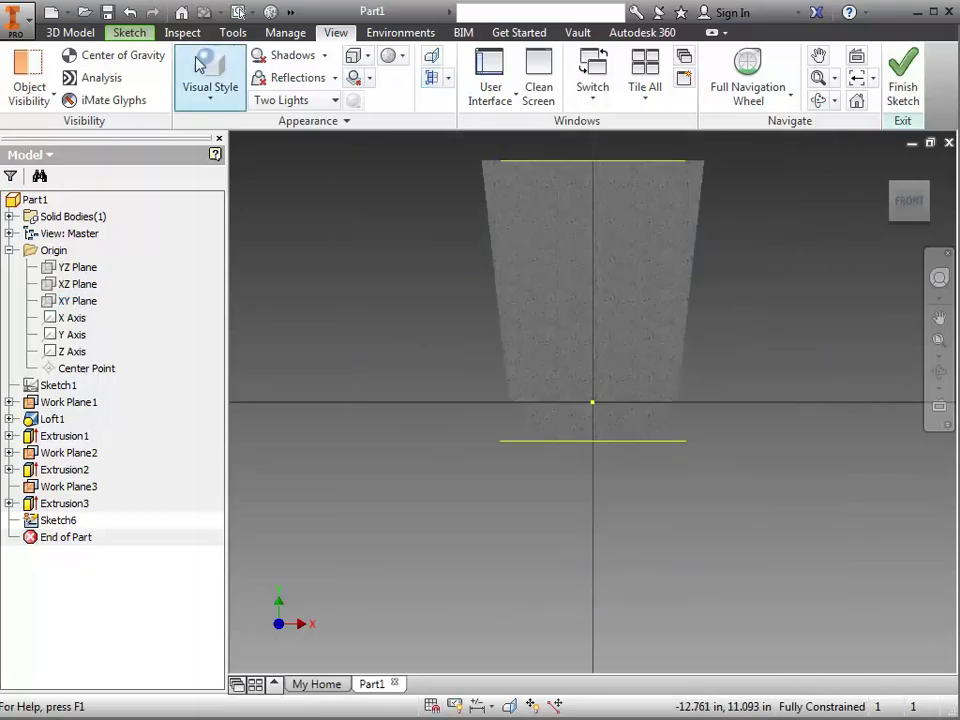
{"action": "left_click", "coordinate": [132, 34]}
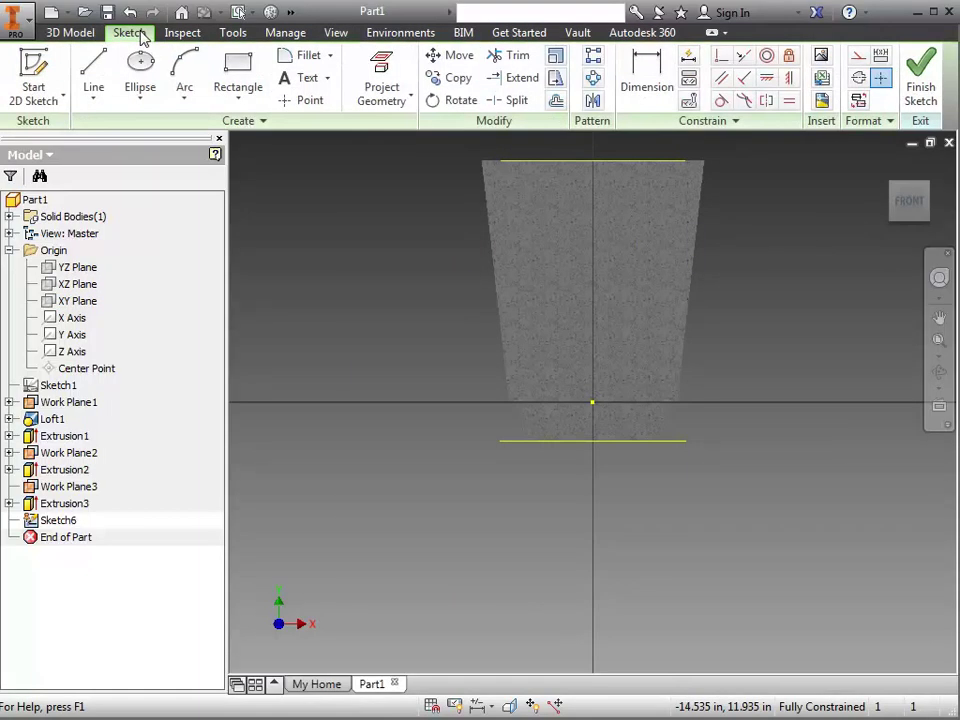
{"action": "left_click", "coordinate": [186, 60]}
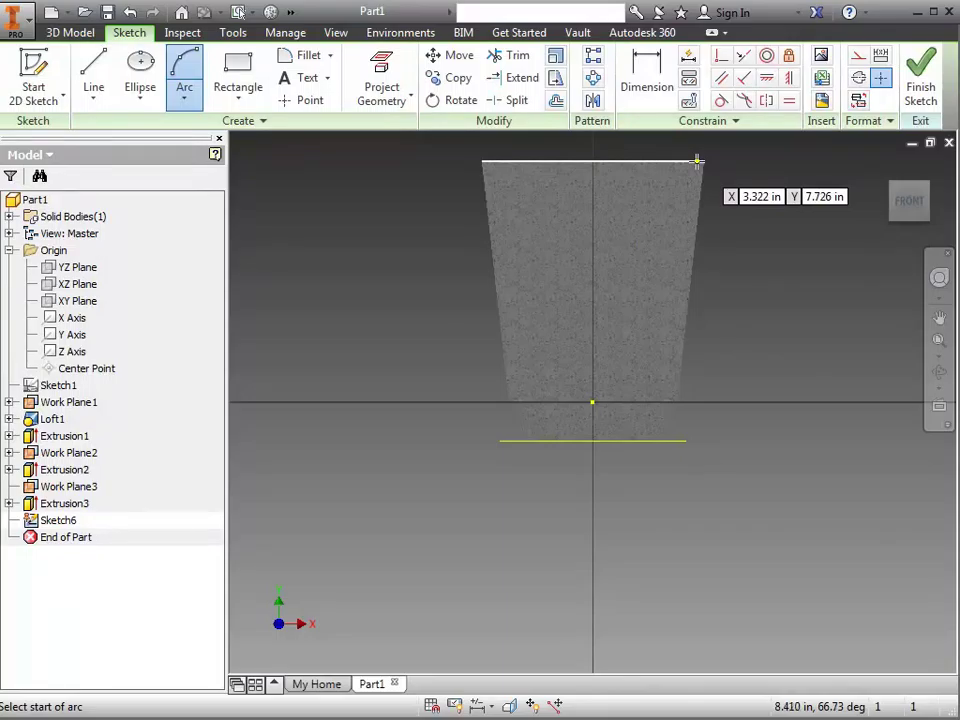
{"action": "left_click", "coordinate": [697, 161]}
{"action": "left_click", "coordinate": [675, 358]}
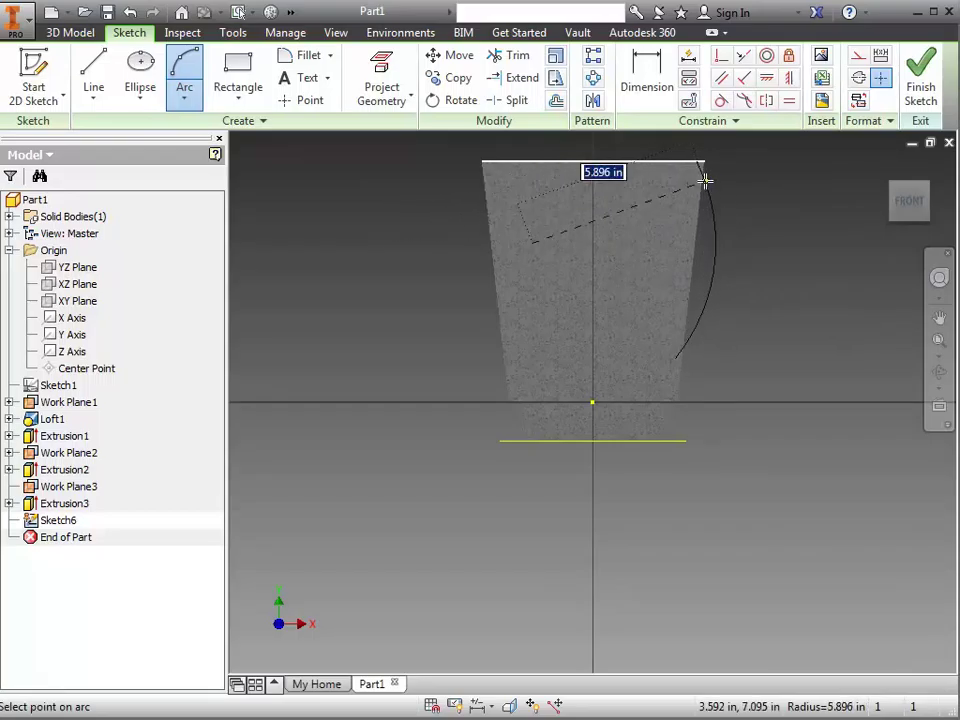
{"action": "key", "text": "Escape"}
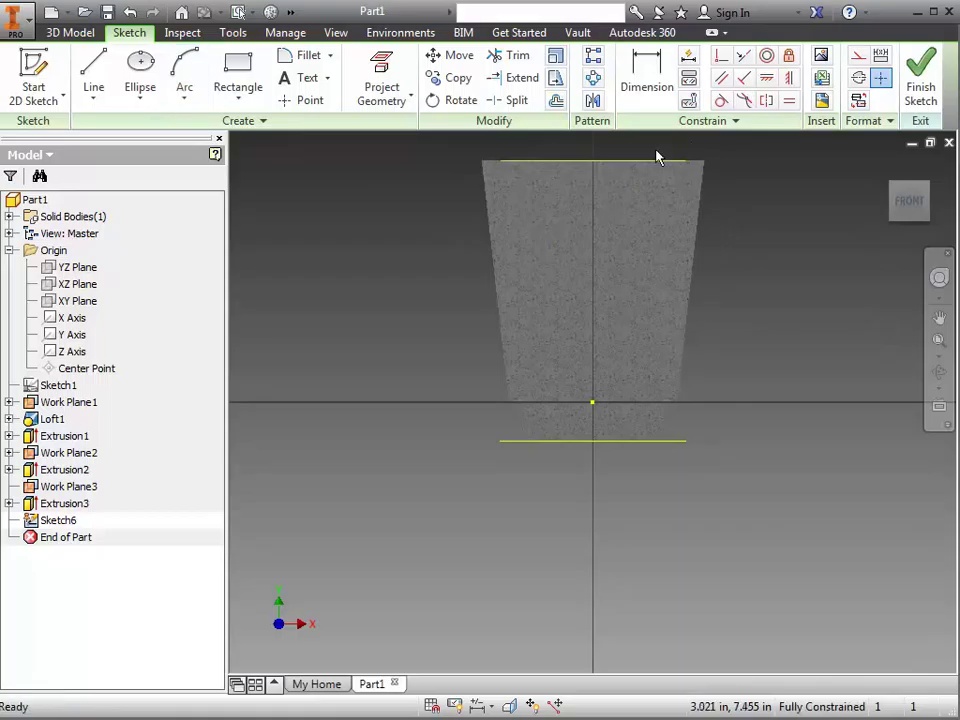
Draw an outward-bulging arc of about 6.07 in radius from inside the torso's lower positive X side to its upper corner
{"action": "left_click", "coordinate": [185, 75]}
{"action": "left_click", "coordinate": [670, 338]}
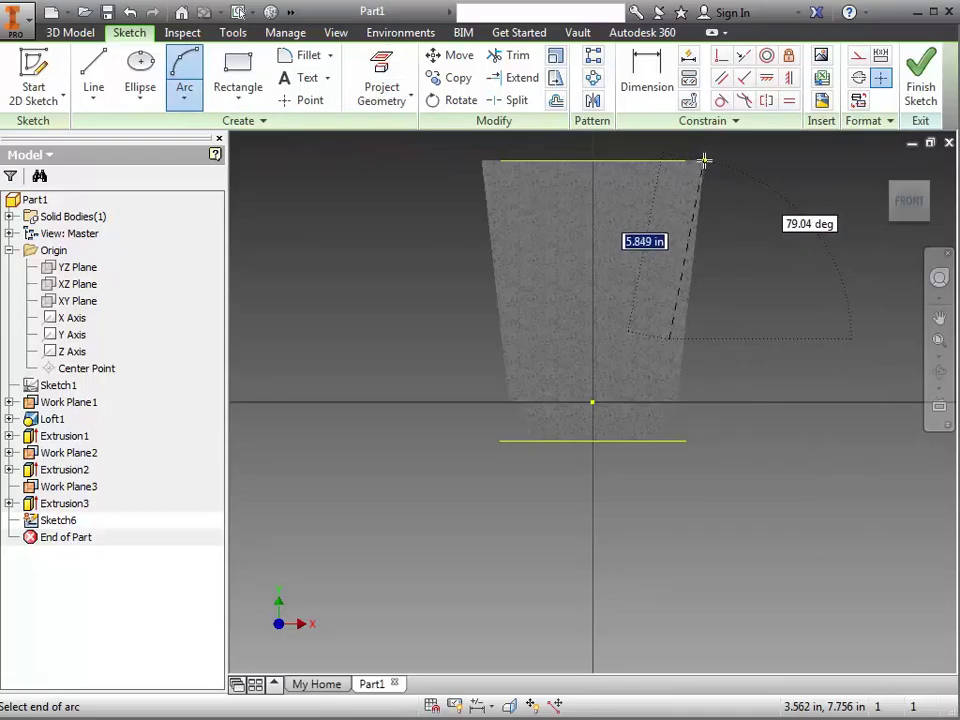
{"action": "scroll", "coordinate": [704, 160], "scroll_direction": "down", "scroll_amount": 5}
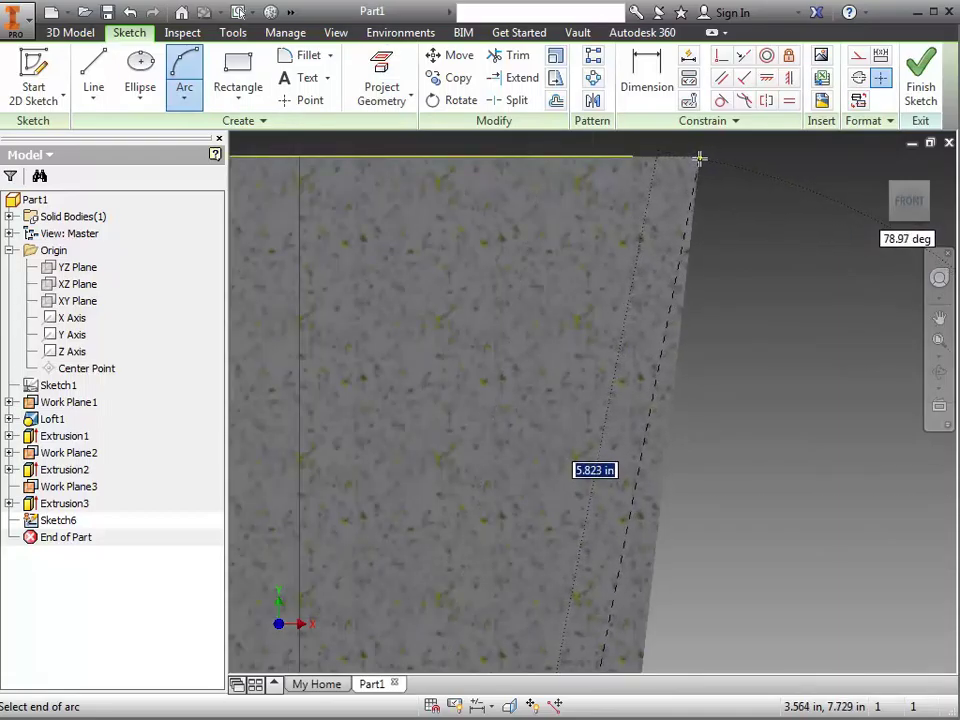
{"action": "left_click", "coordinate": [700, 158]}
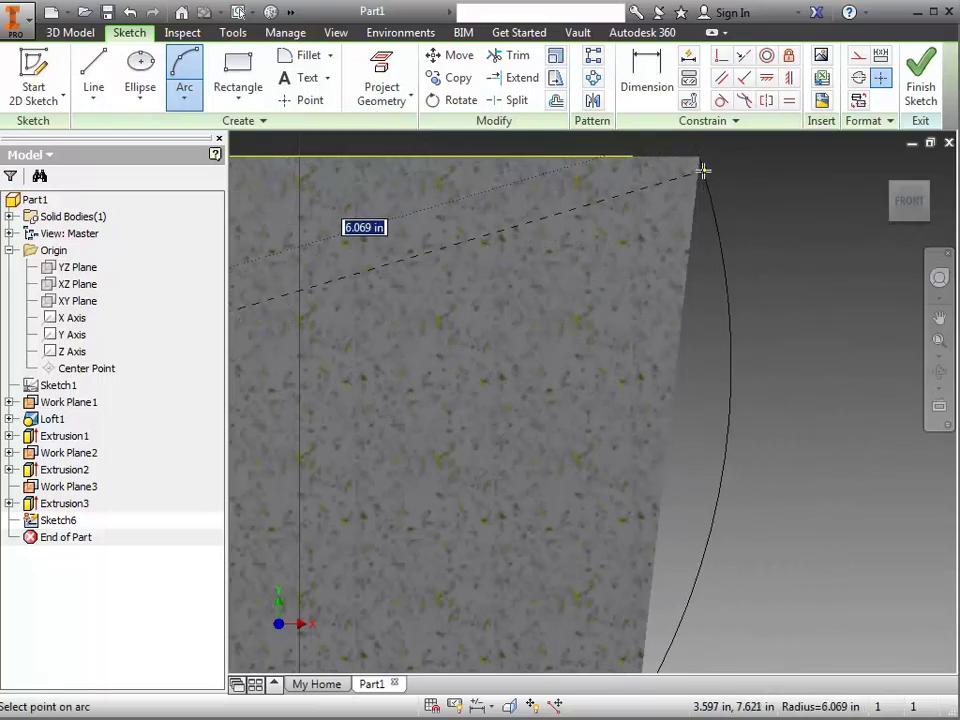
{"action": "left_click", "coordinate": [703, 171]}
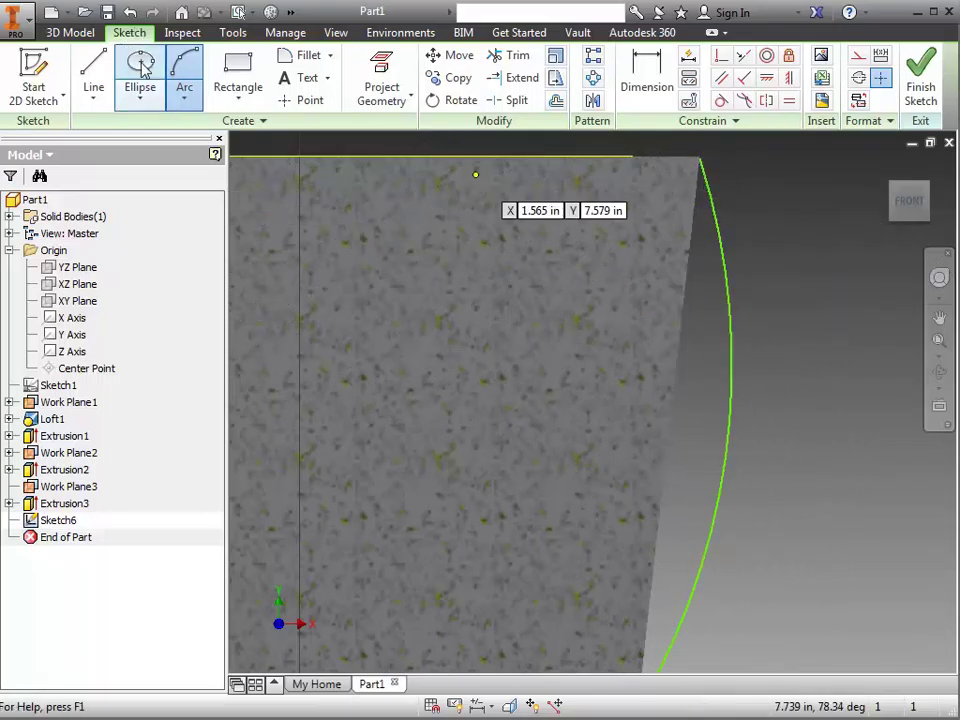
Close the arm profile with a horizontal line about 0.32 in inward from the arc's upper end and a slanted line to its lower end
{"action": "left_click", "coordinate": [87, 65]}
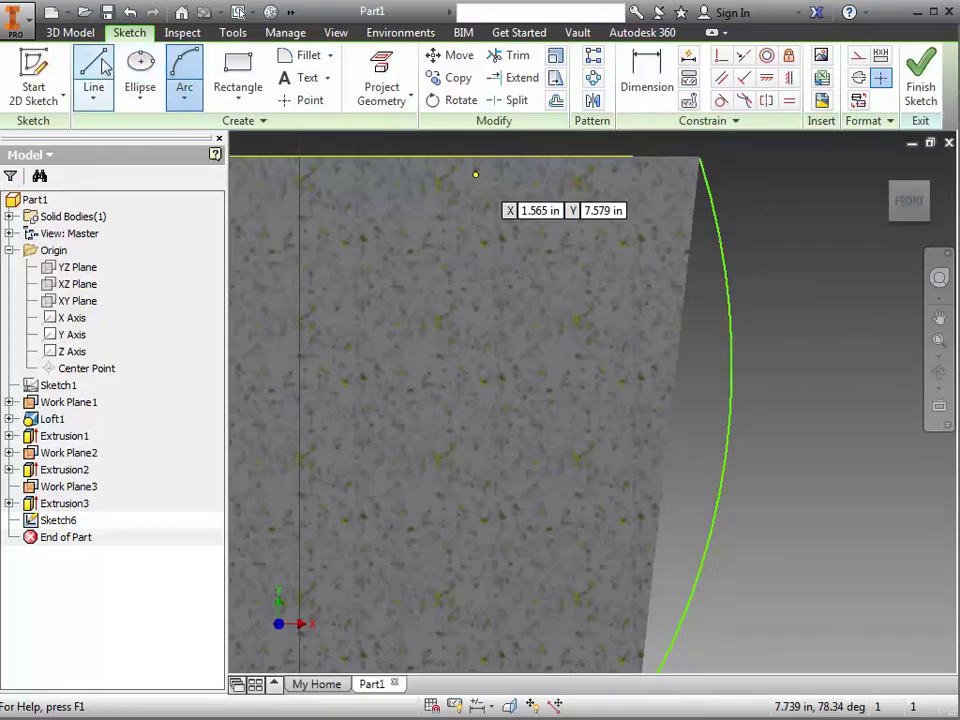
{"action": "left_click", "coordinate": [699, 160]}
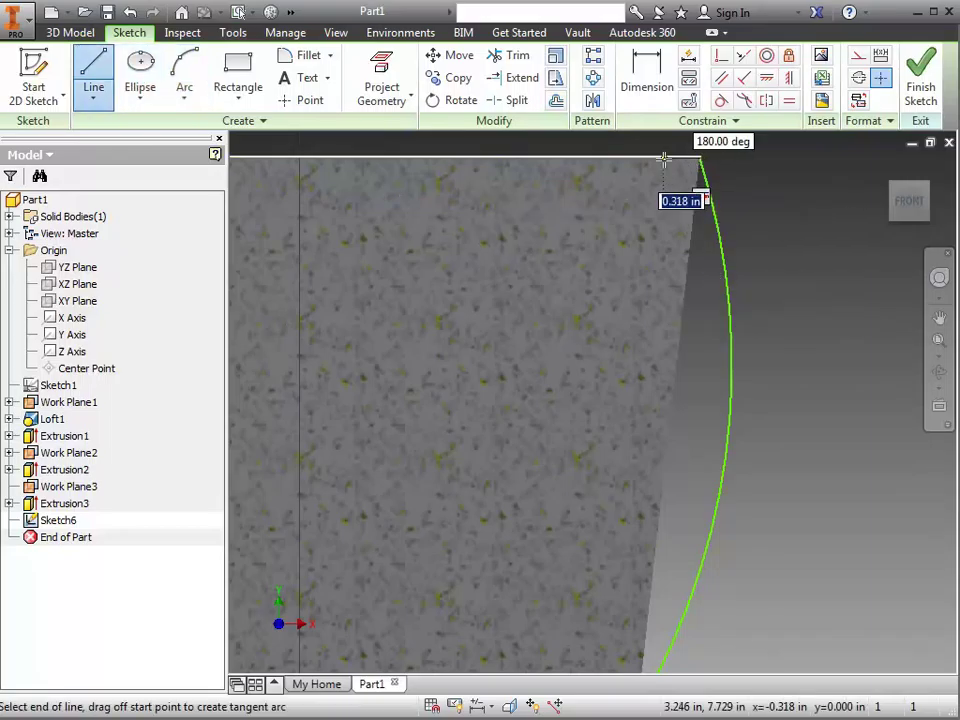
{"action": "scroll", "coordinate": [648, 203], "scroll_direction": "up", "scroll_amount": 3}
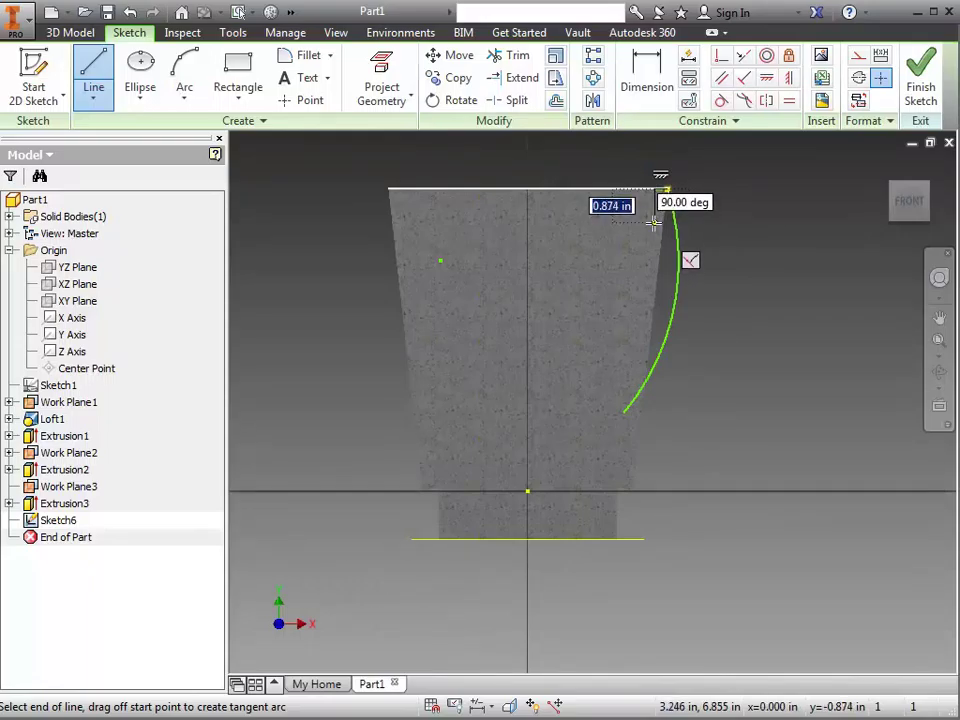
{"action": "left_click", "coordinate": [655, 189]}
{"action": "left_click", "coordinate": [624, 411]}
{"action": "key", "text": "Escape"}
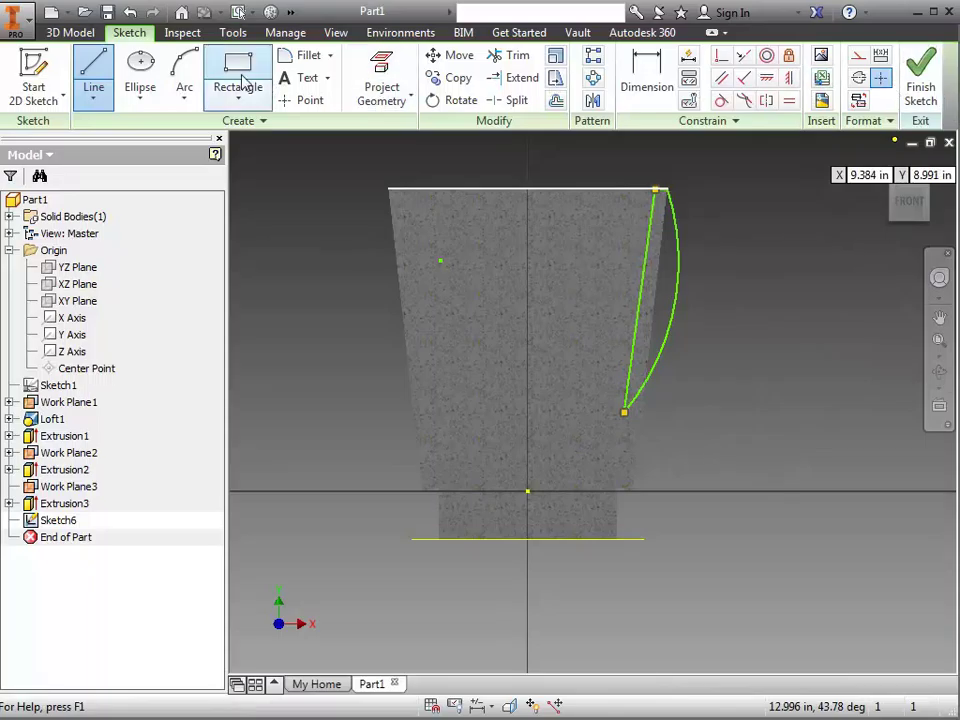
Draw an outward-bulging arc of about 6.2 in radius from inside the torso's lower negative X side to its upper corner
{"action": "left_click", "coordinate": [184, 67]}
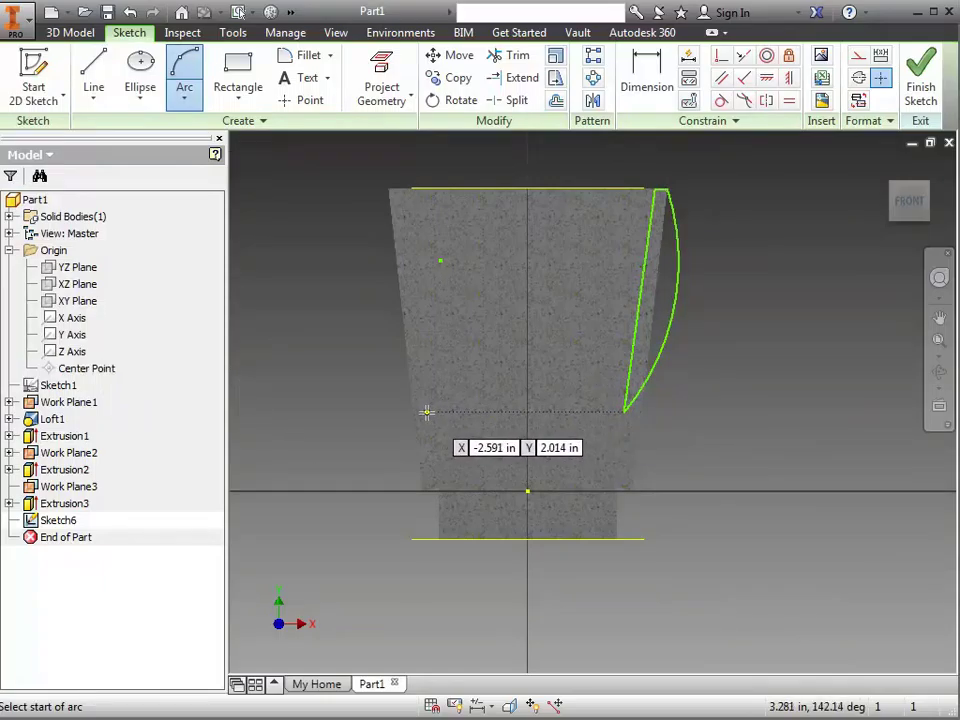
{"action": "left_click", "coordinate": [426, 411]}
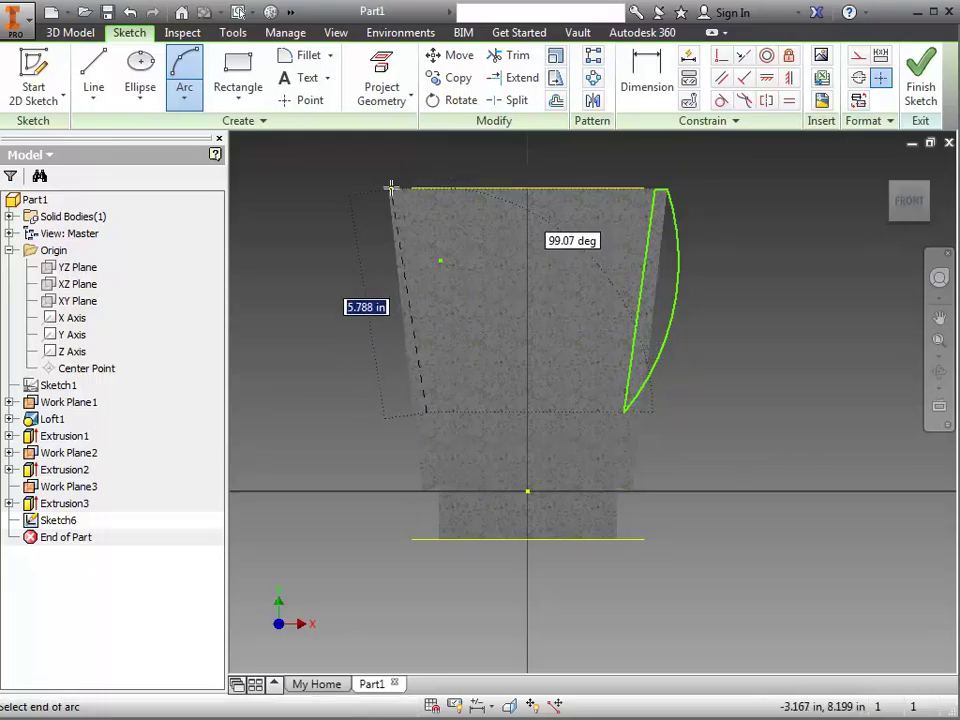
{"action": "left_click", "coordinate": [386, 192]}
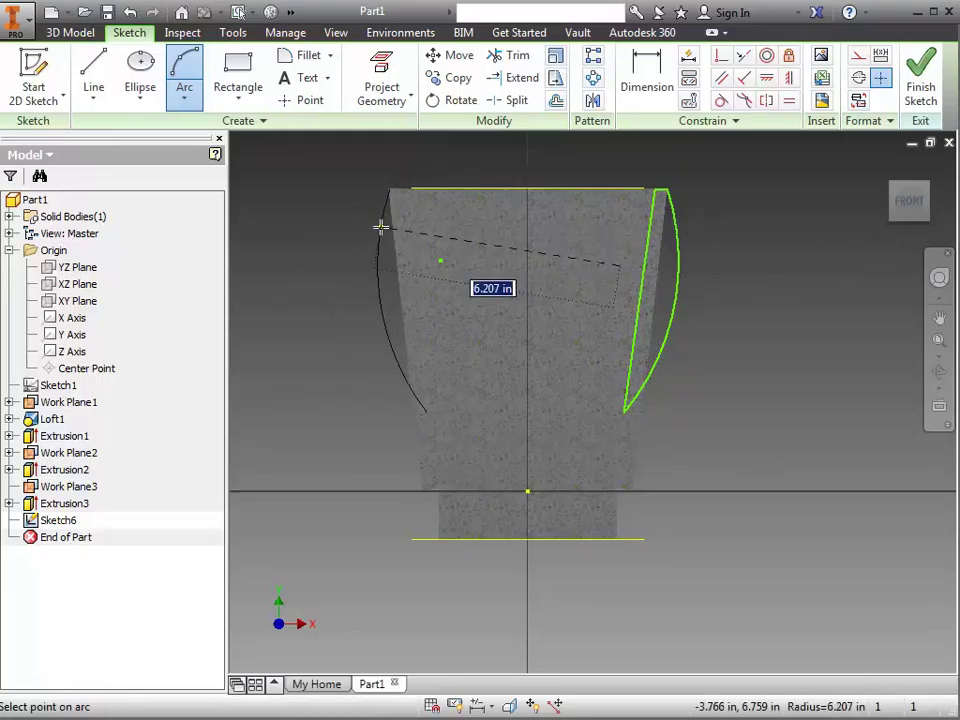
{"action": "left_click", "coordinate": [381, 225]}
Close the negative X arm profile with a slanted line up to the torso's top edge and a short horizontal line, and finish the sketch
{"action": "left_click", "coordinate": [93, 82]}
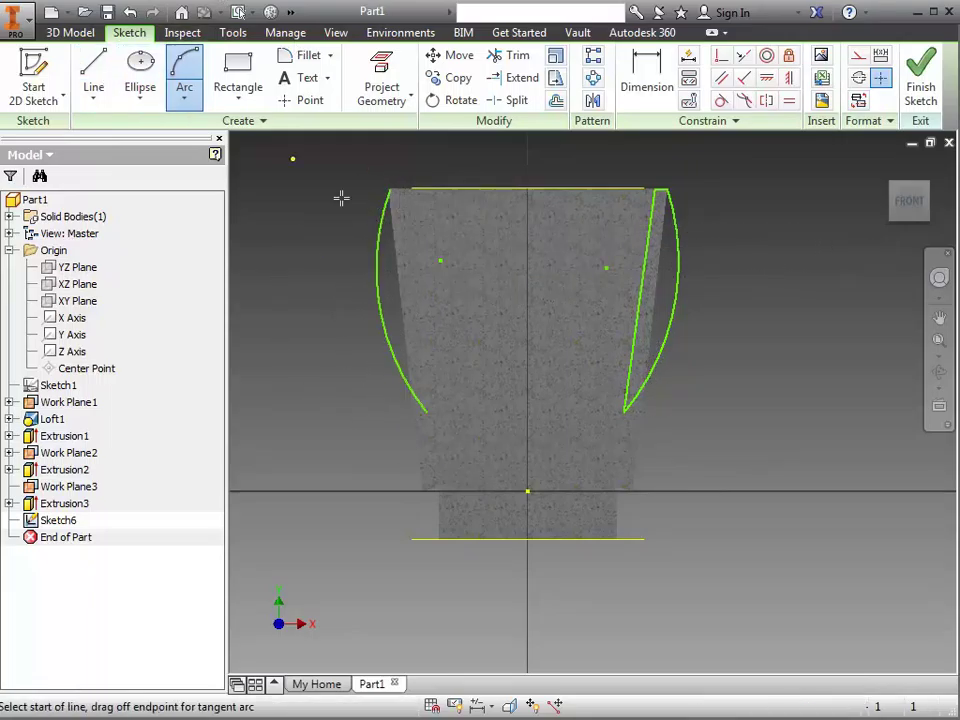
{"action": "left_click", "coordinate": [426, 411]}
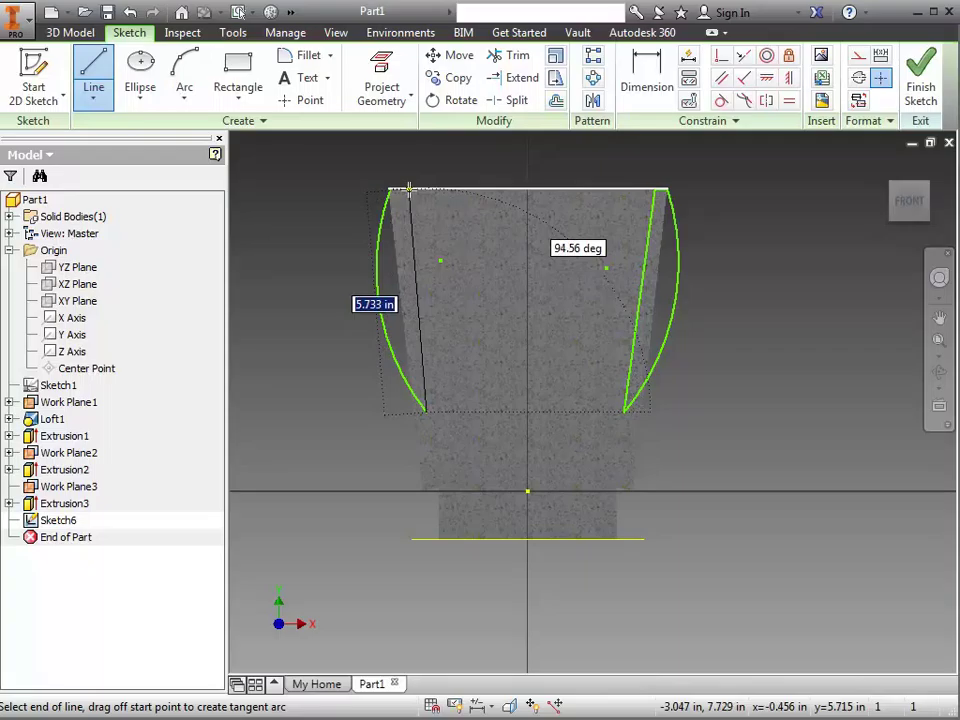
{"action": "left_click", "coordinate": [408, 188]}
{"action": "double_click", "coordinate": [390, 189]}
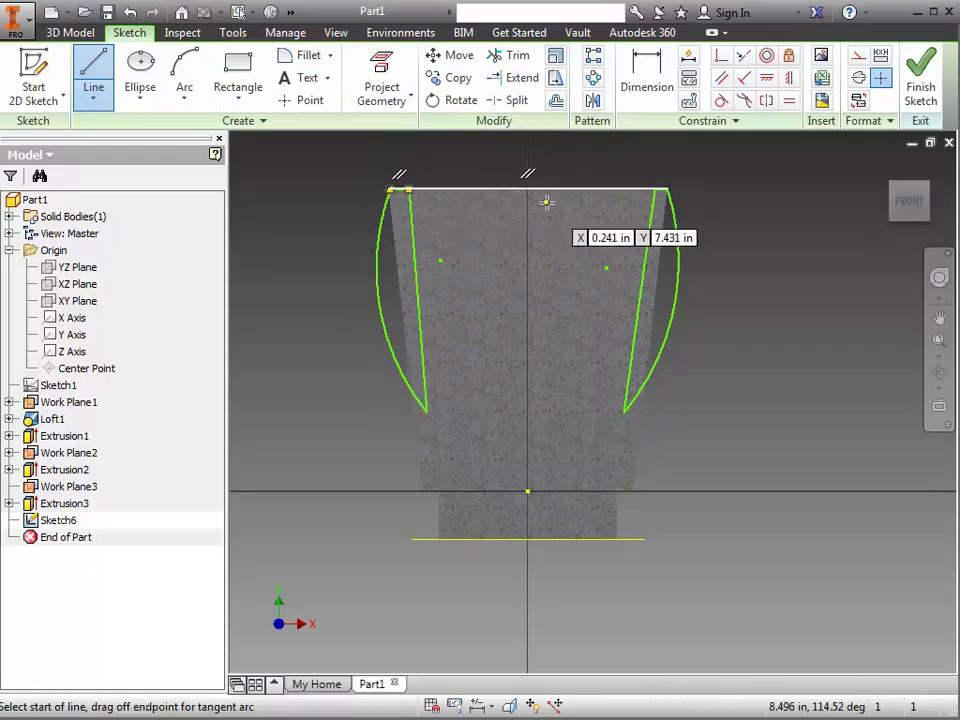
{"action": "left_click", "coordinate": [921, 80]}
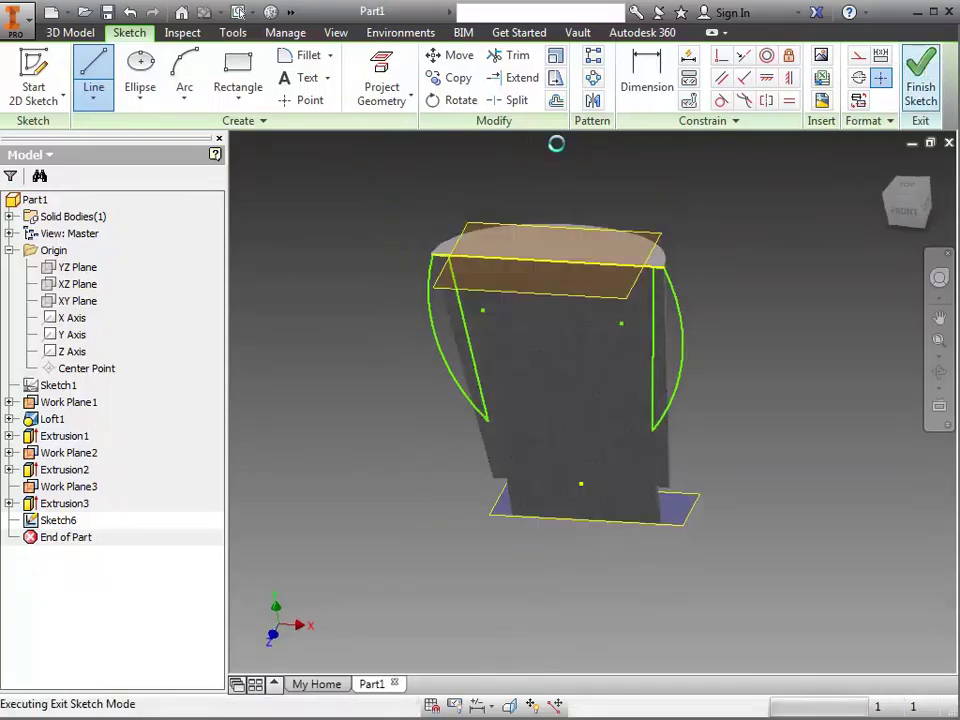
Extrude both arm profiles symmetrically about the sketch plane by 0.5 in, joined to the torso
{"action": "left_click", "coordinate": [106, 63]}
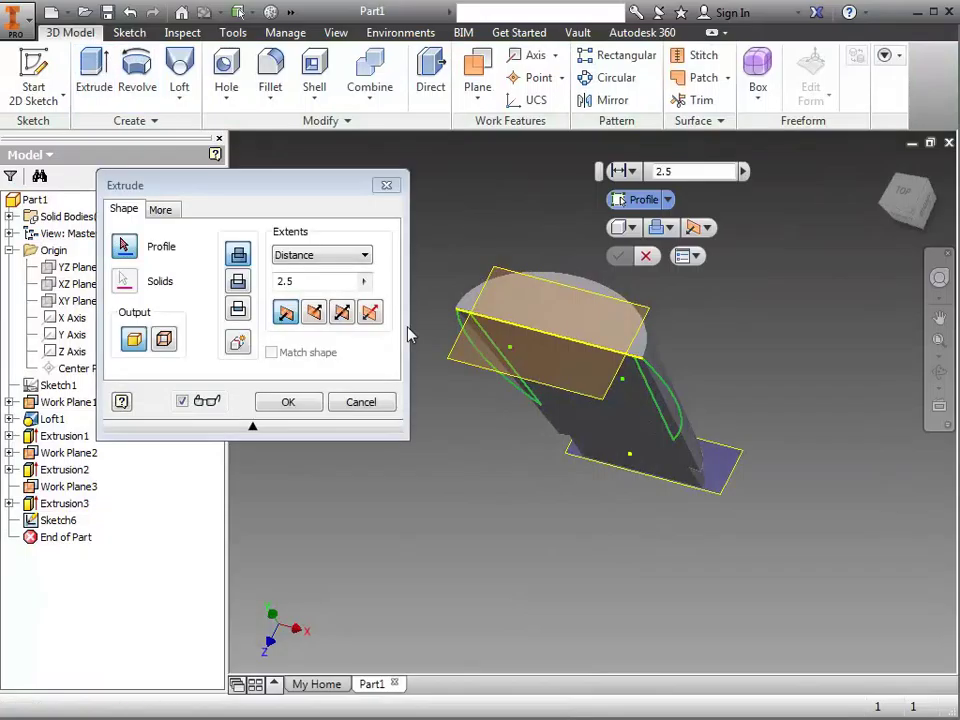
{"action": "left_click", "coordinate": [662, 405]}
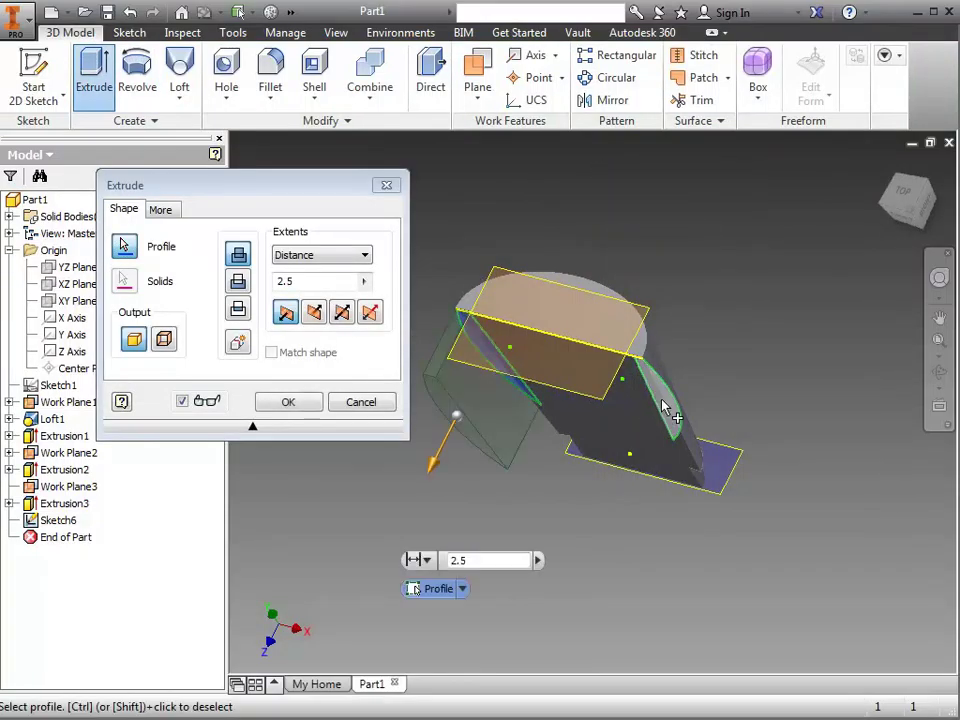
{"action": "left_click", "coordinate": [342, 313]}
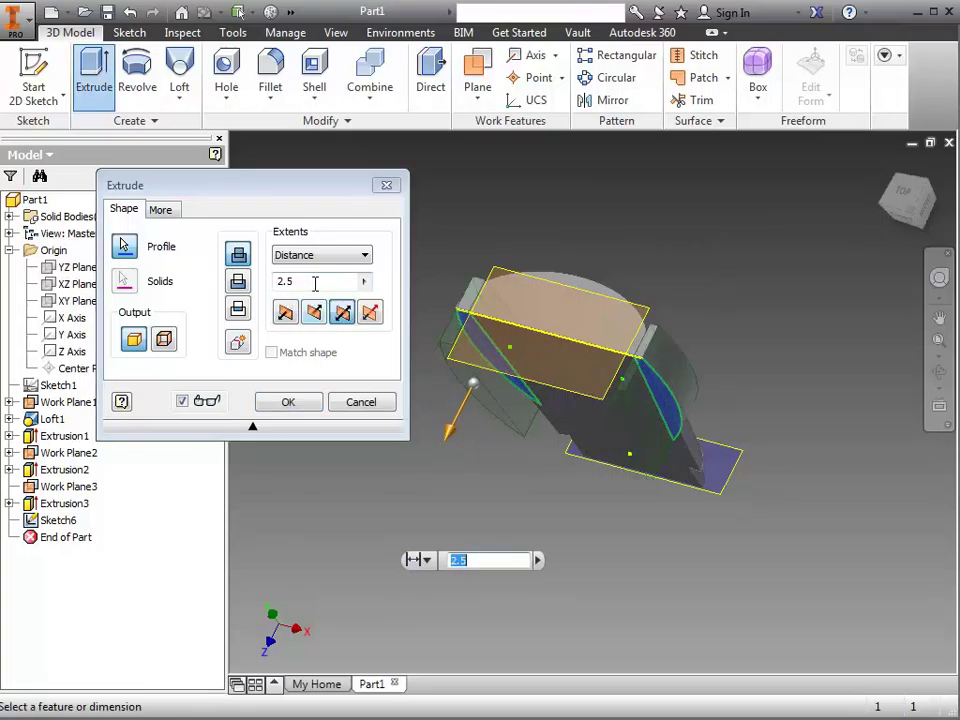
{"action": "left_click", "coordinate": [314, 283]}
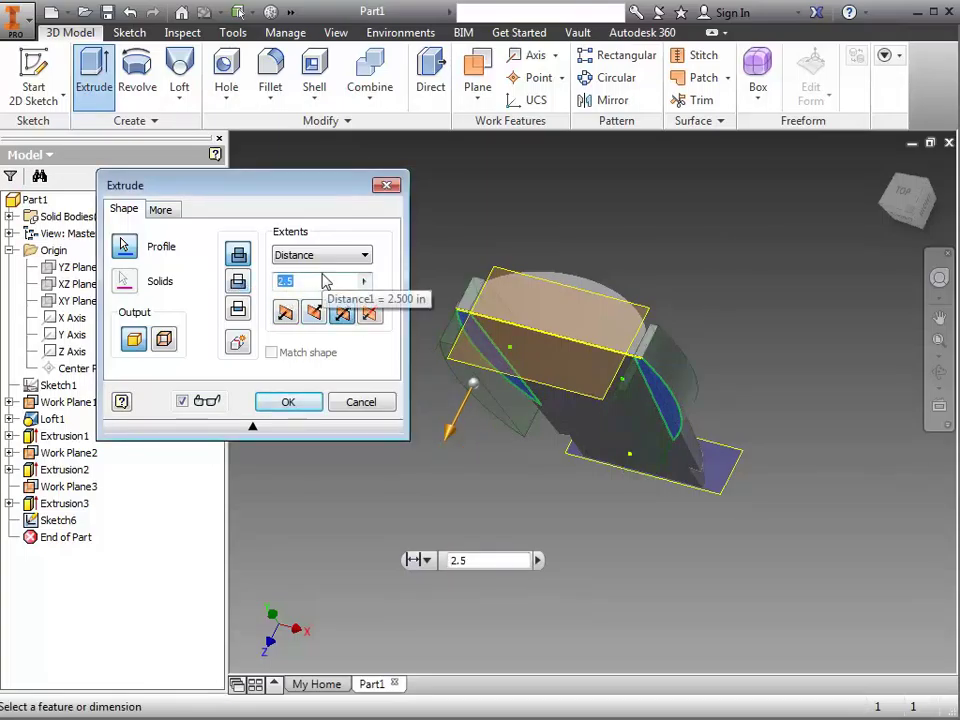
{"action": "type", "text": ".5"}
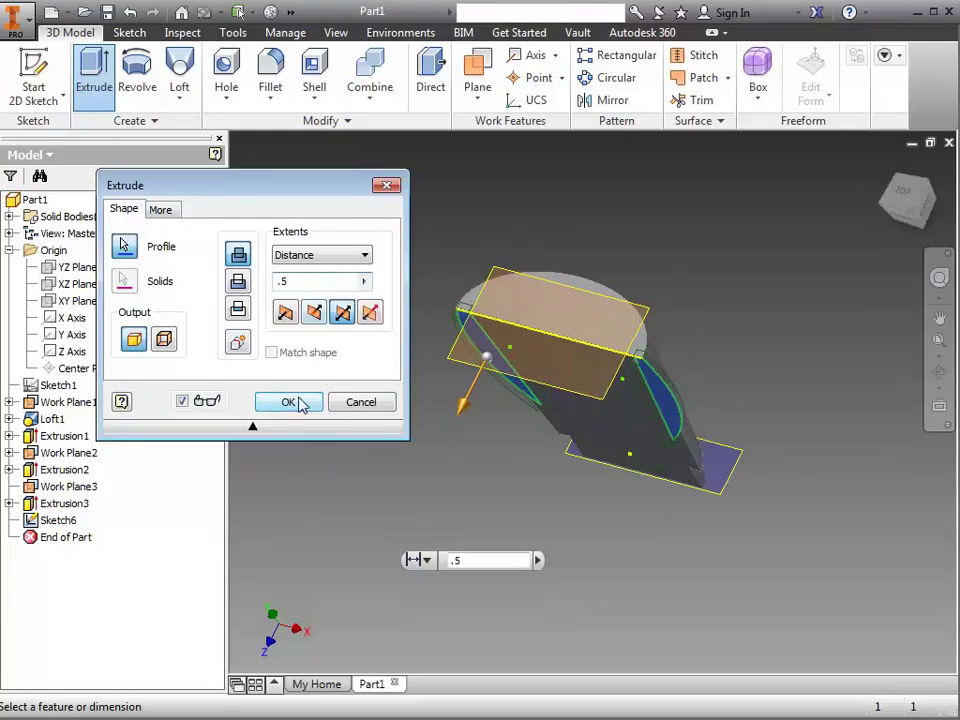
{"action": "left_click", "coordinate": [290, 402]}
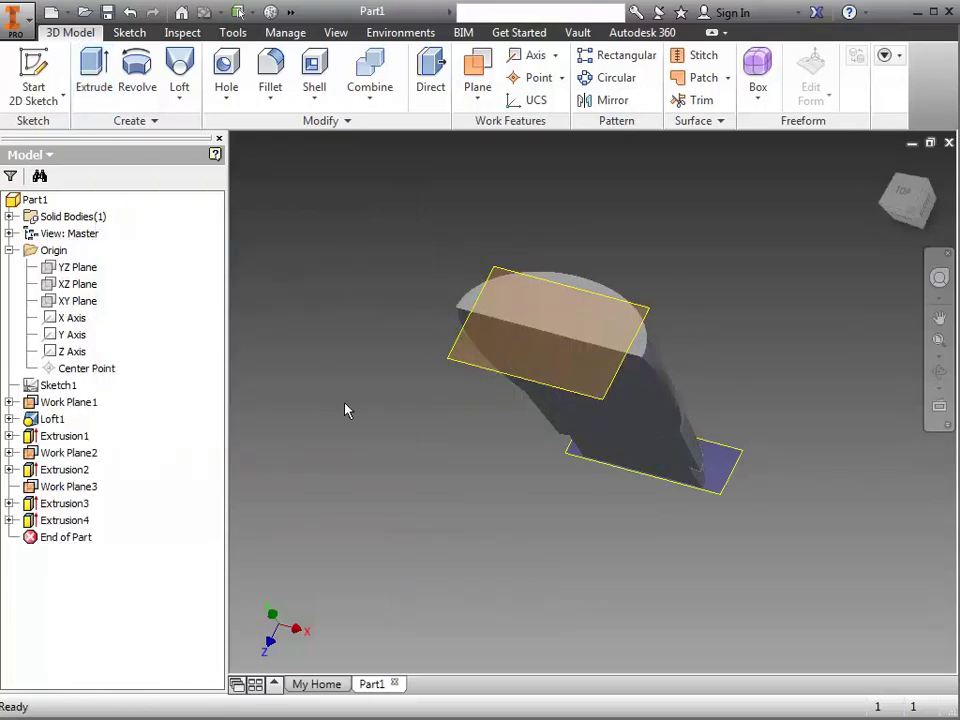
End the section view so the whole torso is displayed, and turn the model to face its front and positive X side
{"action": "left_click", "coordinate": [336, 34]}
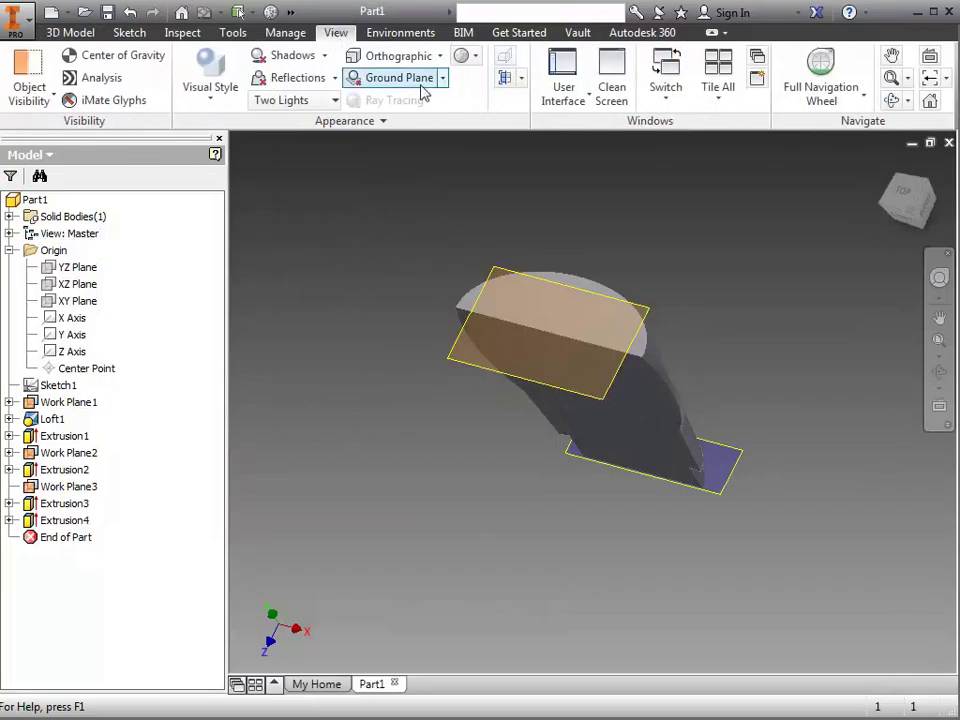
{"action": "left_click", "coordinate": [521, 78]}
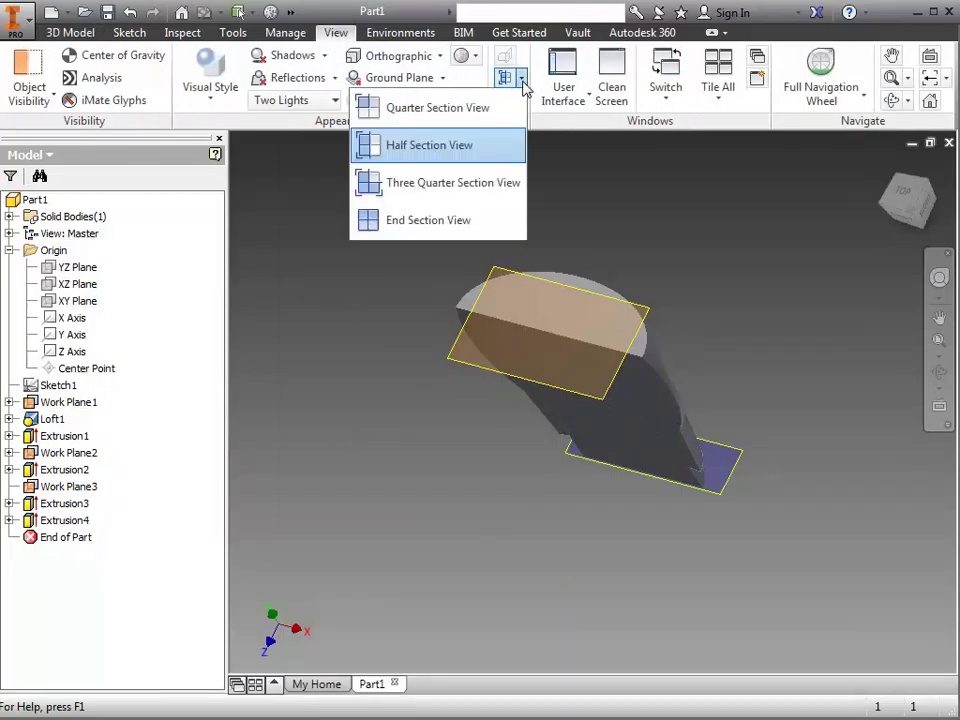
{"action": "left_click", "coordinate": [466, 222]}
{"action": "mouse_move", "coordinate": [593, 401]}
{"action": "middle_mouse_down", "text": "shift"}
{"action": "mouse_move", "coordinate": [635, 385]}
{"action": "mouse_move", "coordinate": [372, 265]}
{"action": "middle_mouse_up", "text": "shift"}
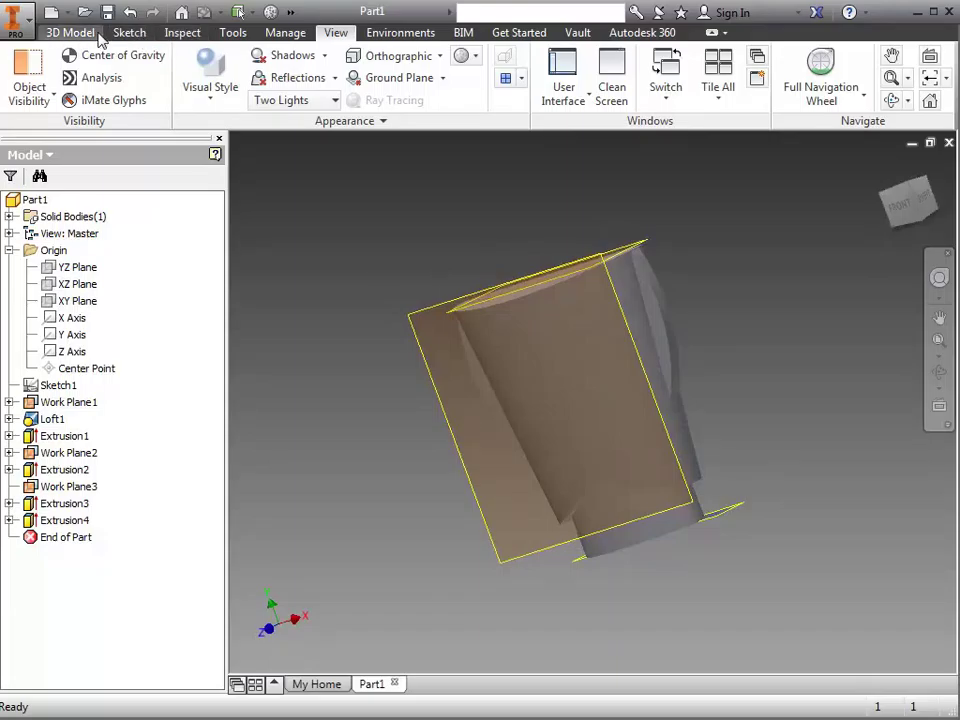
Fillet the two outer curved edges of the arm on the torso's positive X side with a 0.25 in radius
{"action": "left_click", "coordinate": [60, 32]}
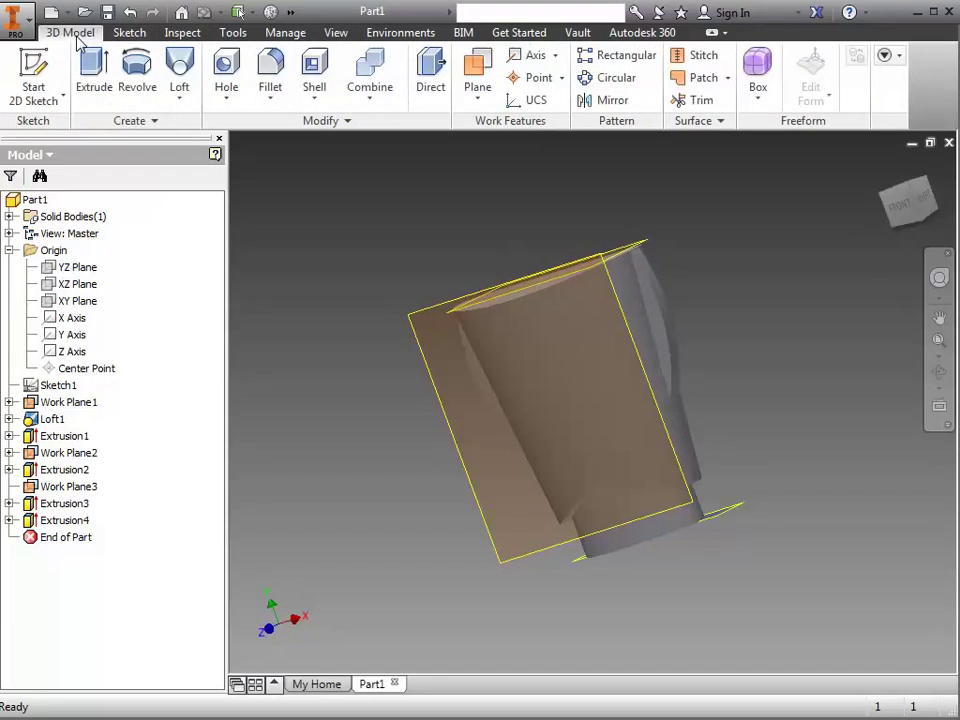
{"action": "left_click", "coordinate": [283, 67]}
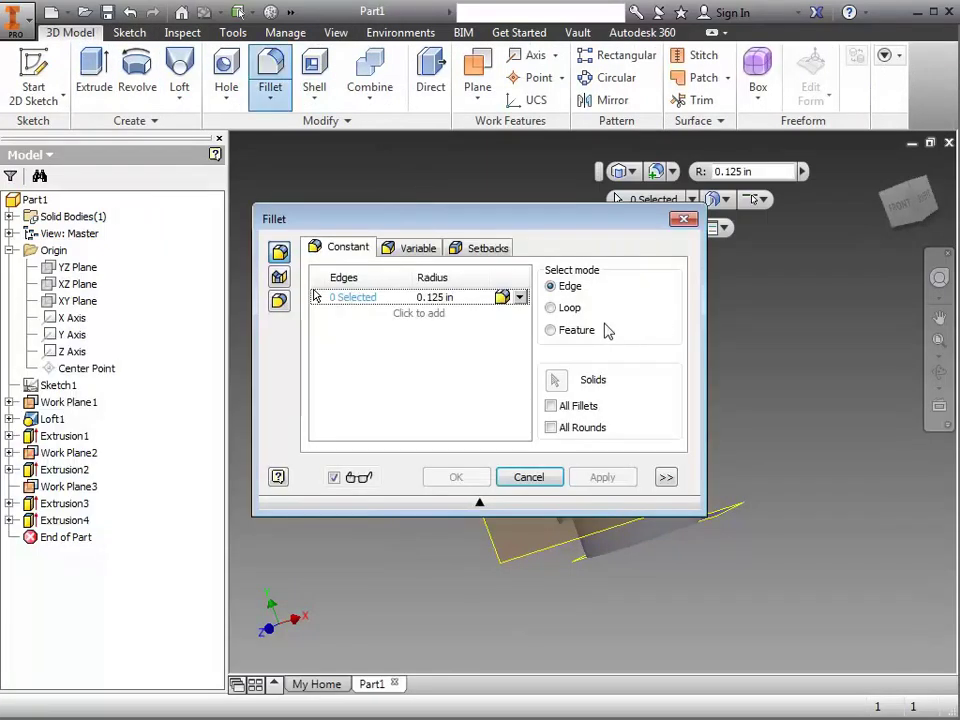
{"action": "left_click_drag", "start_coordinate": [490, 222], "coordinate": [335, 241]}
{"action": "scroll", "coordinate": [422, 246], "scroll_direction": "down", "scroll_amount": 2}
{"action": "scroll", "coordinate": [690, 343], "scroll_direction": "down", "scroll_amount": 3}
{"action": "left_click", "coordinate": [610, 310]}
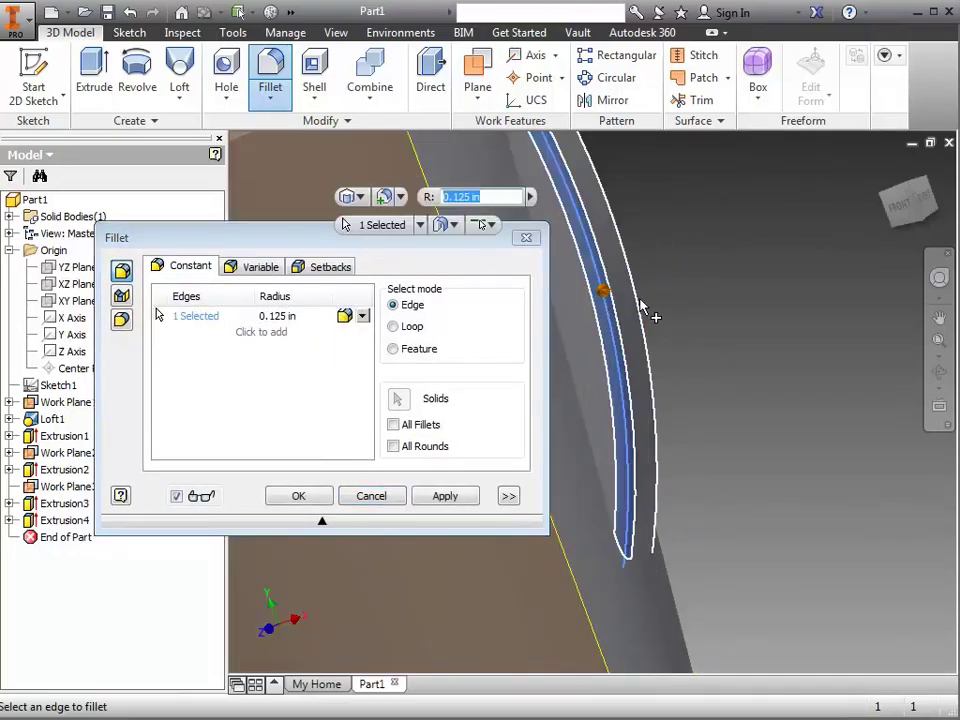
{"action": "left_click", "coordinate": [643, 306]}
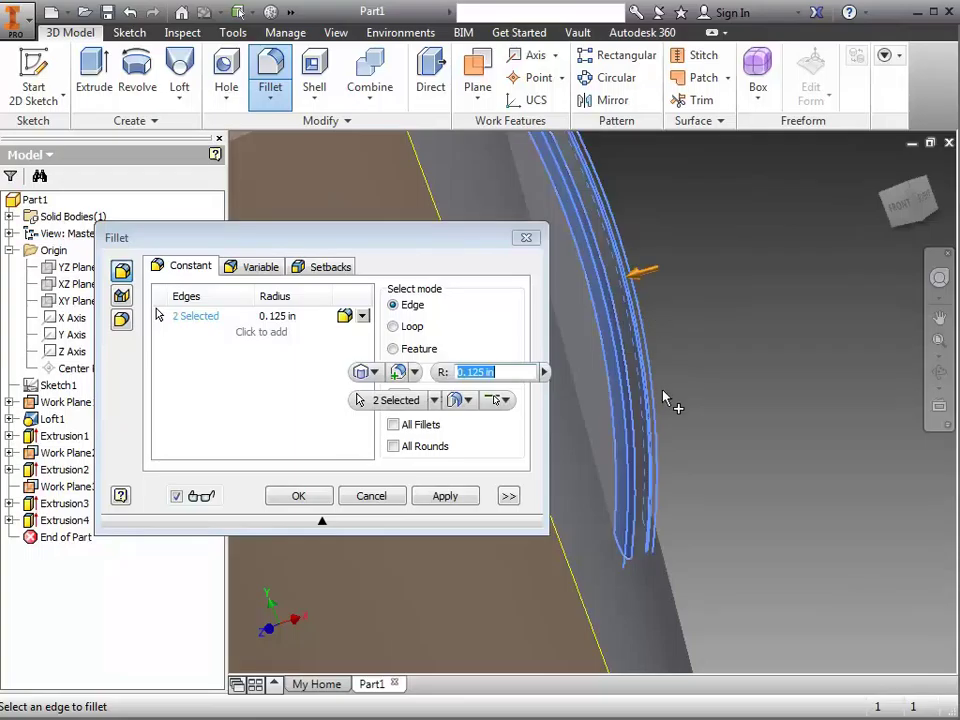
{"action": "left_click", "coordinate": [287, 316]}
{"action": "key", "text": "BackSpace"}
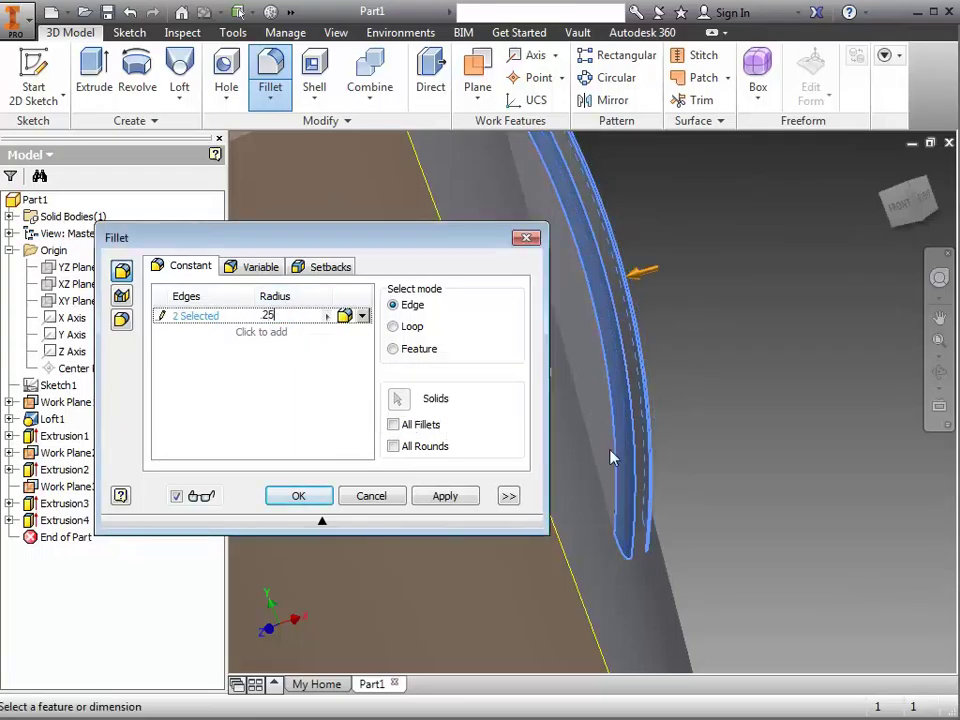
{"action": "type", "text": "25"}
{"action": "key", "text": "Return"}
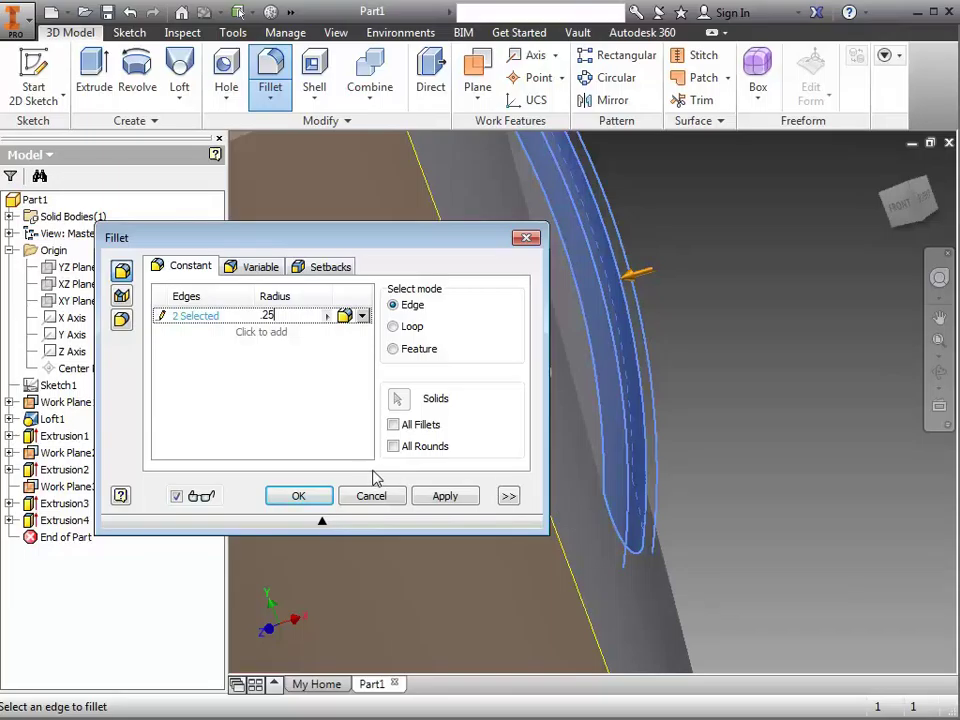
{"action": "left_click", "coordinate": [445, 496]}
Fillet the two outer curved edges of the arm on the negative X side with the same 0.25 in radius
{"action": "scroll", "coordinate": [834, 540], "scroll_direction": "down", "scroll_amount": 5}
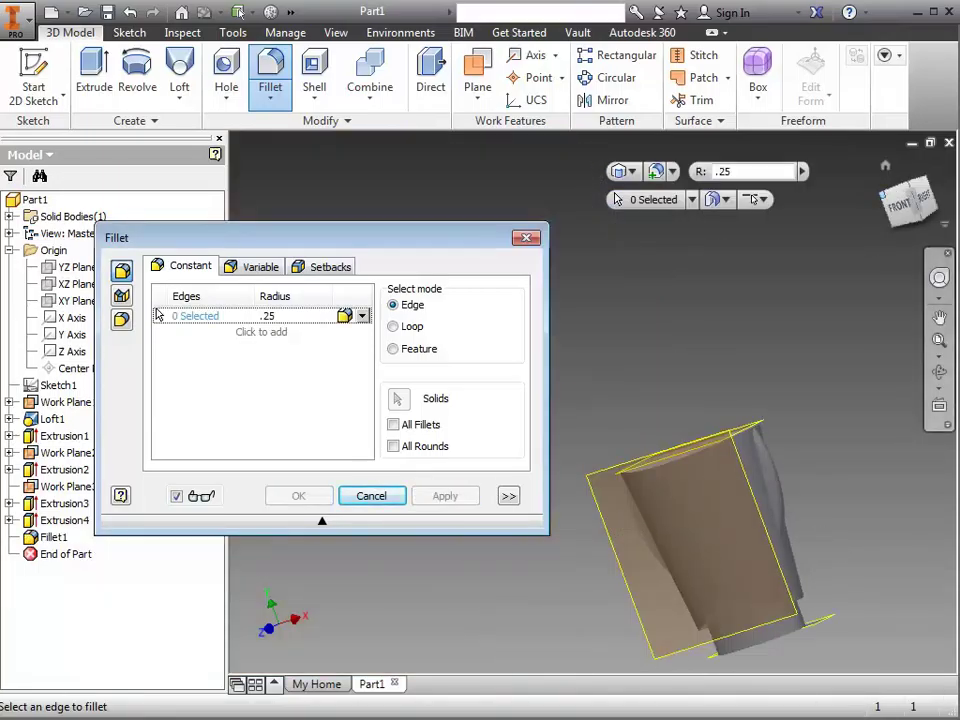
{"action": "left_click", "coordinate": [885, 195]}
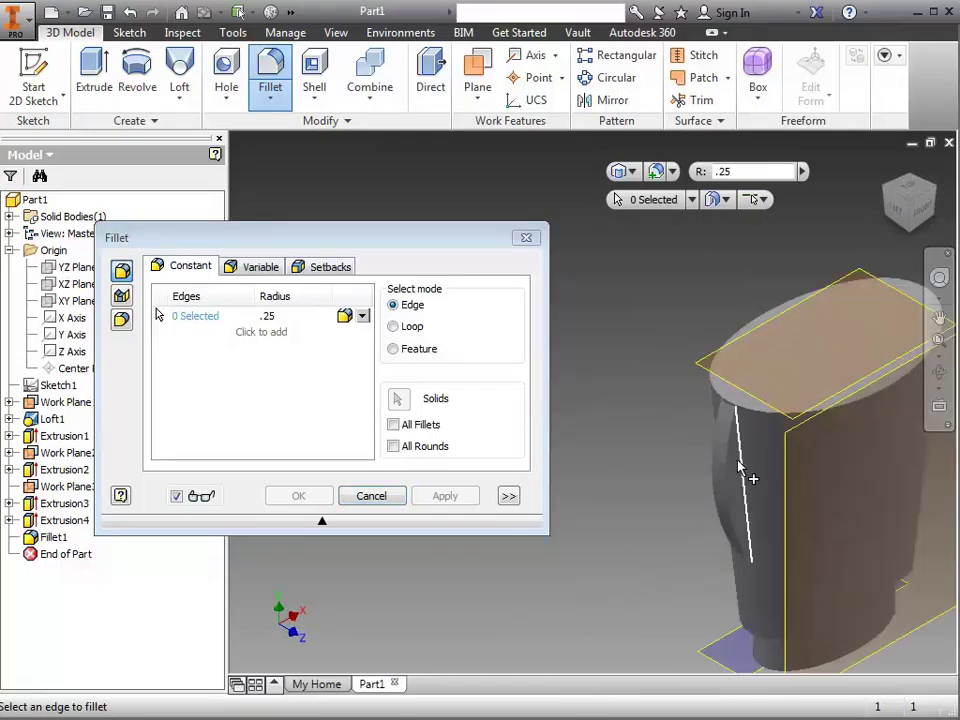
{"action": "left_click", "coordinate": [728, 466]}
{"action": "left_click", "coordinate": [724, 448]}
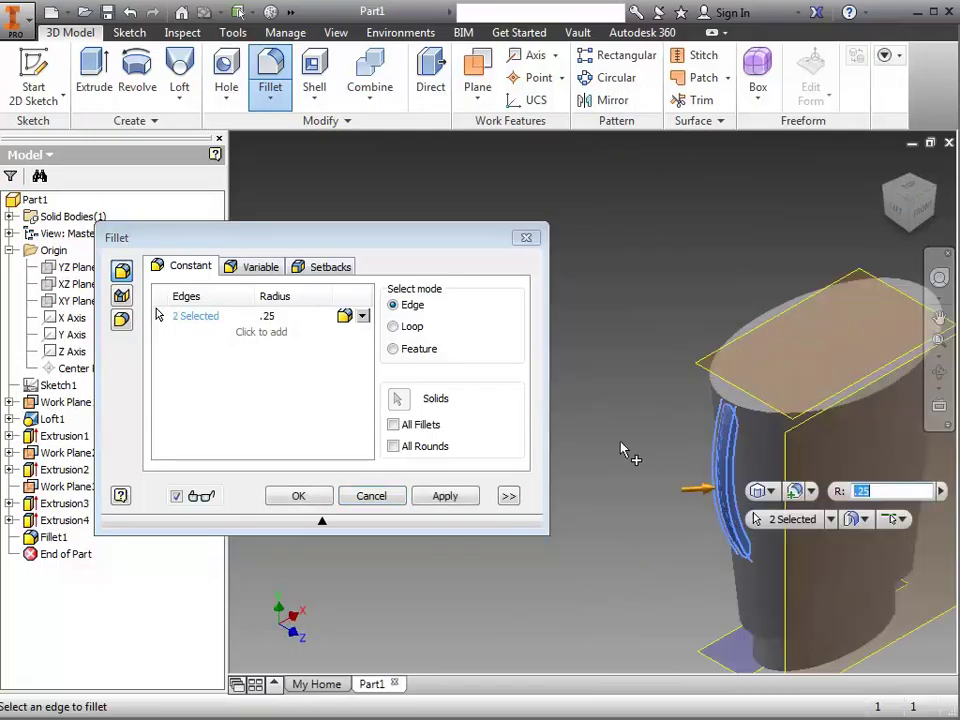
{"action": "left_click", "coordinate": [298, 496]}
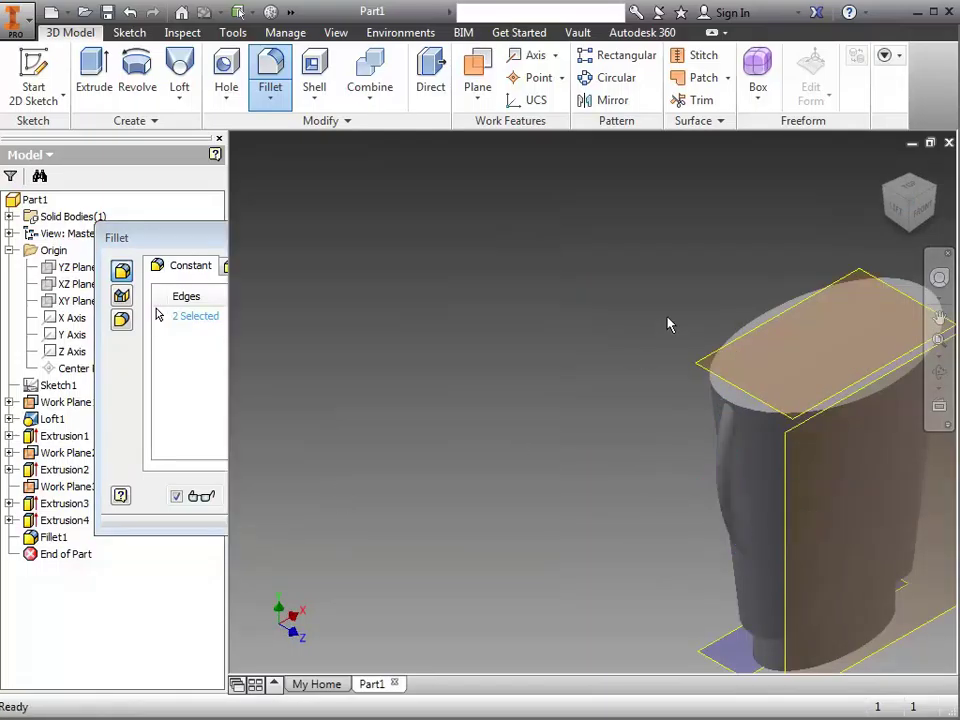
Orient the model to the front view and start a new sketch on the XY plane for the head
{"action": "left_click", "coordinate": [921, 208]}
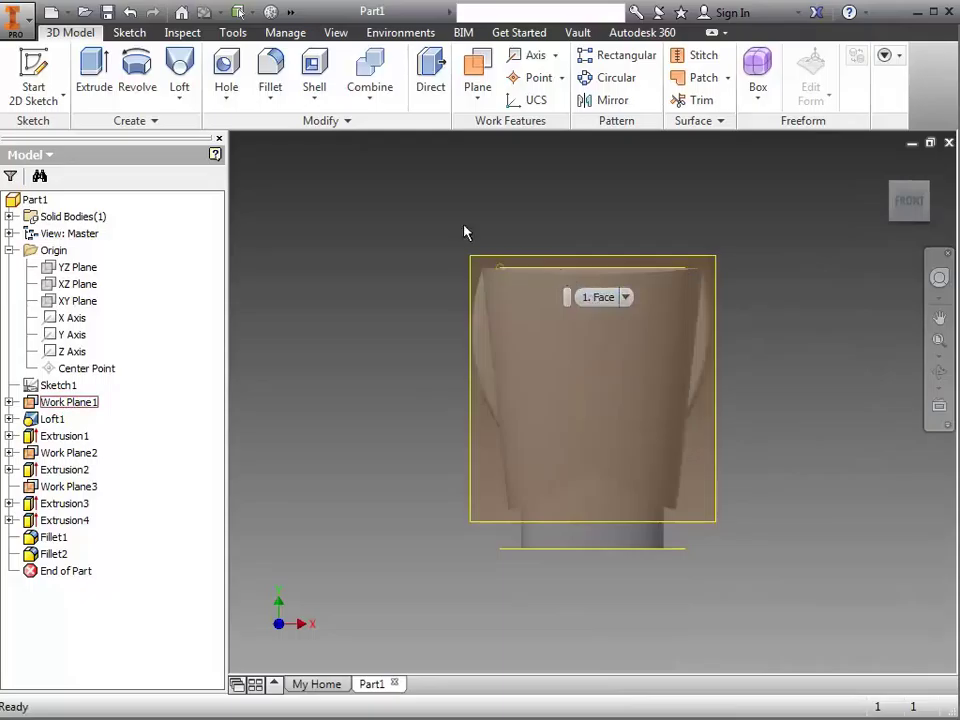
{"action": "left_click", "coordinate": [50, 72]}
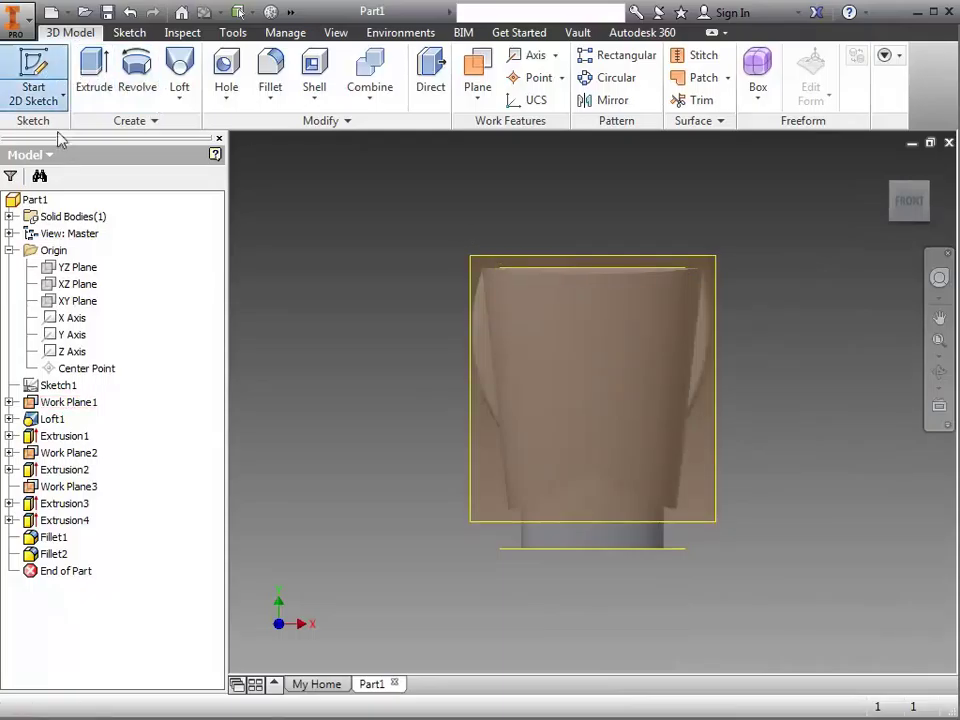
{"action": "left_click", "coordinate": [77, 302]}
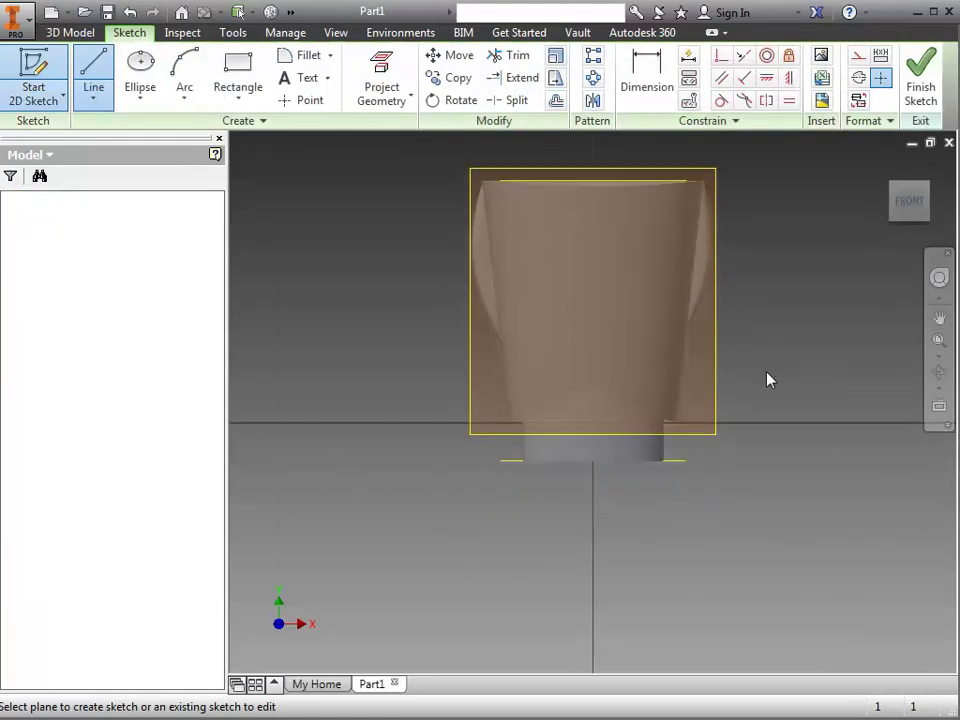
{"action": "scroll", "coordinate": [741, 450], "scroll_direction": "up", "scroll_amount": 6}
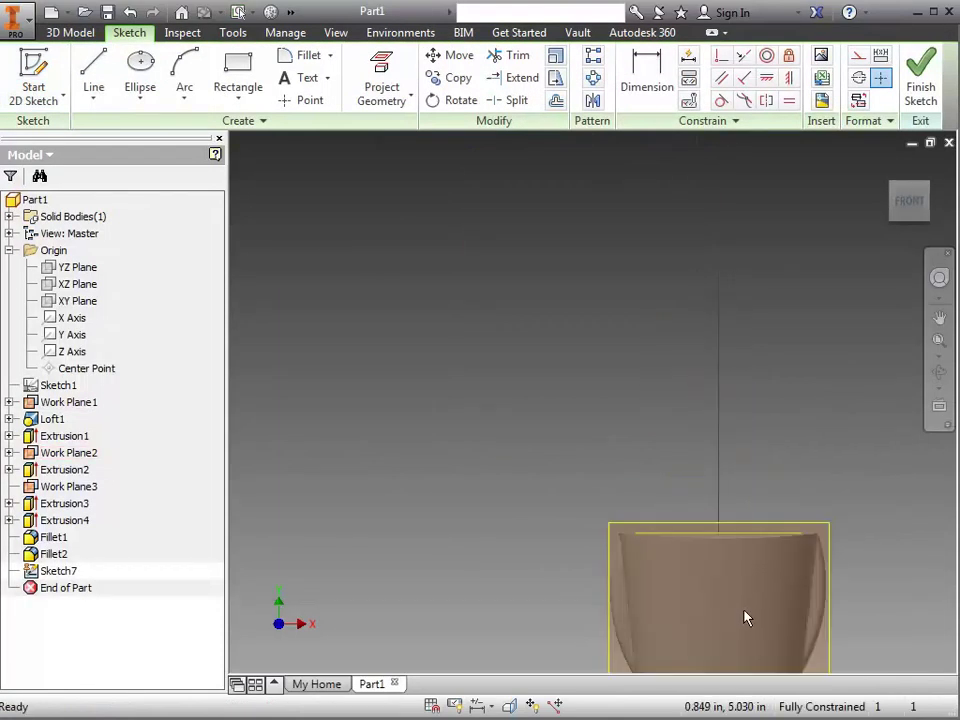
Draw an upright ellipse for the head, centred on the Y axis at about 9.78 in height, its lower end touching the torso's top
{"action": "left_click", "coordinate": [141, 66]}
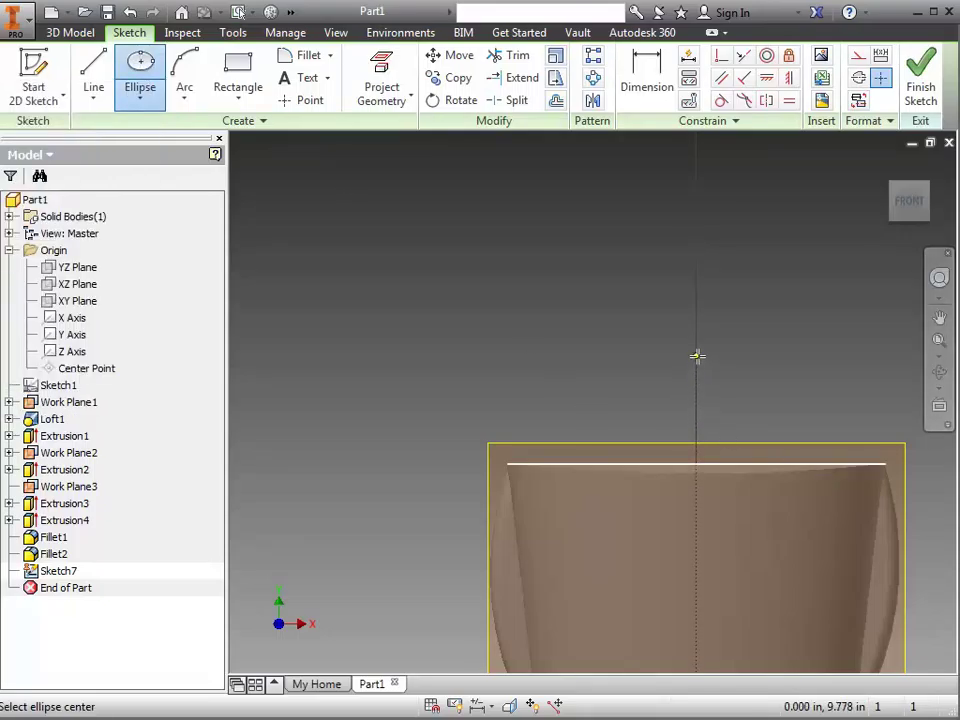
{"action": "left_click", "coordinate": [695, 356]}
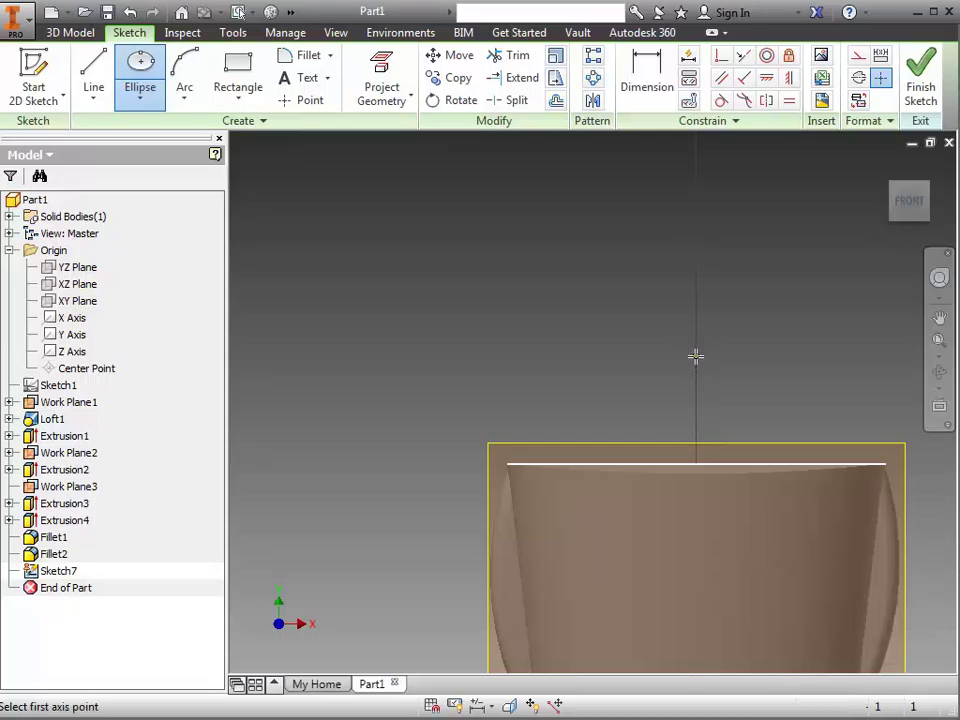
{"action": "left_click", "coordinate": [696, 465]}
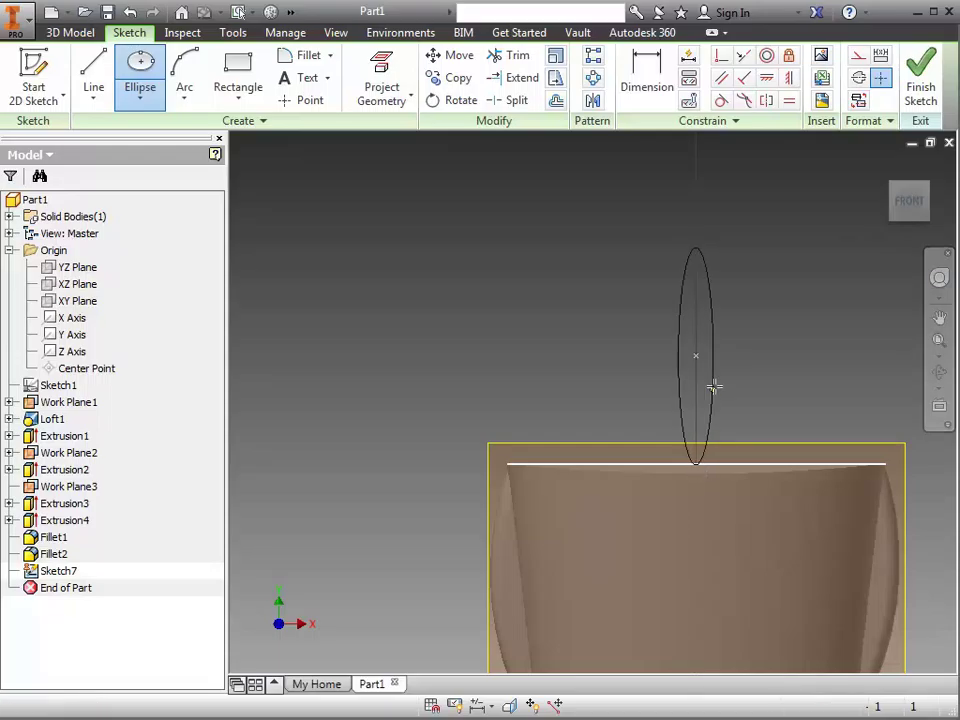
{"action": "left_click", "coordinate": [788, 373]}
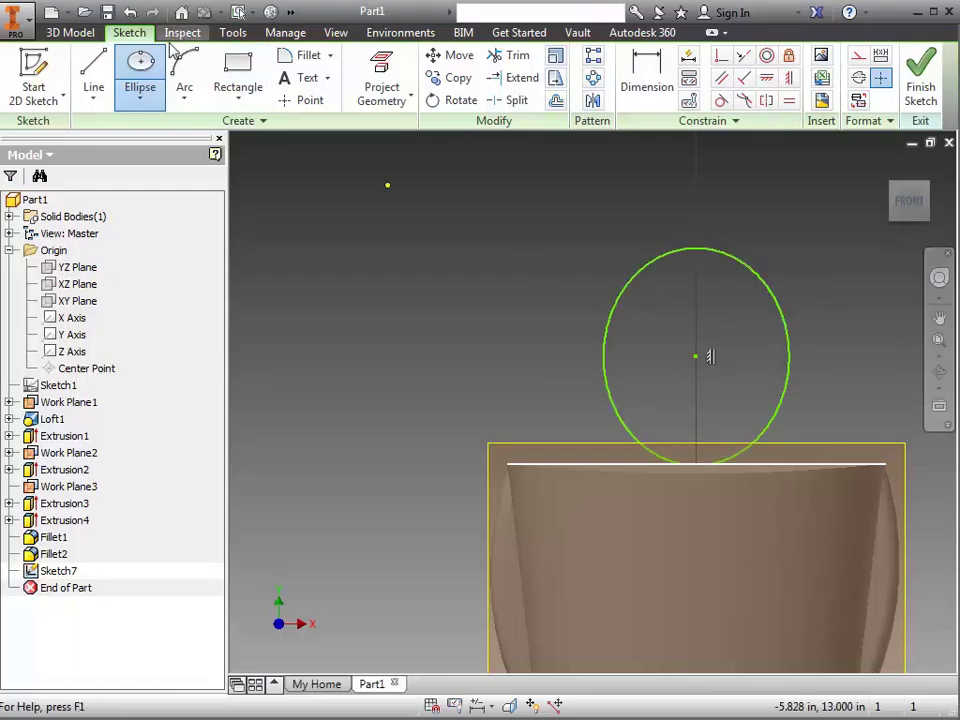
Draw a vertical line about 4.11 in long through the head ellipse from its top to its lowest point, and finish the sketch
{"action": "left_click", "coordinate": [93, 80]}
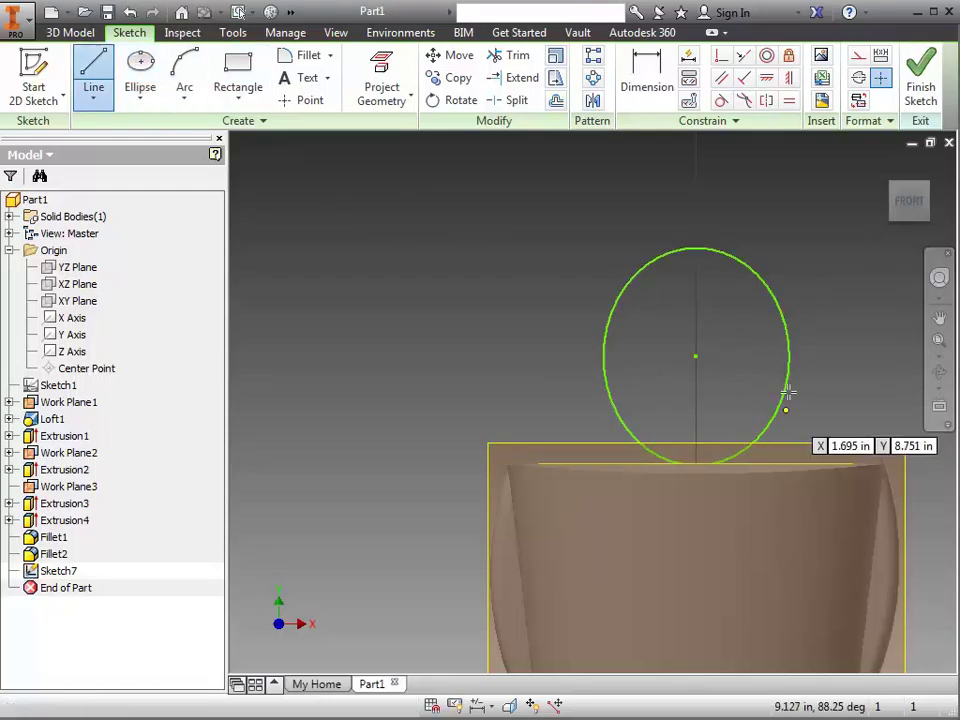
{"action": "left_click", "coordinate": [698, 250]}
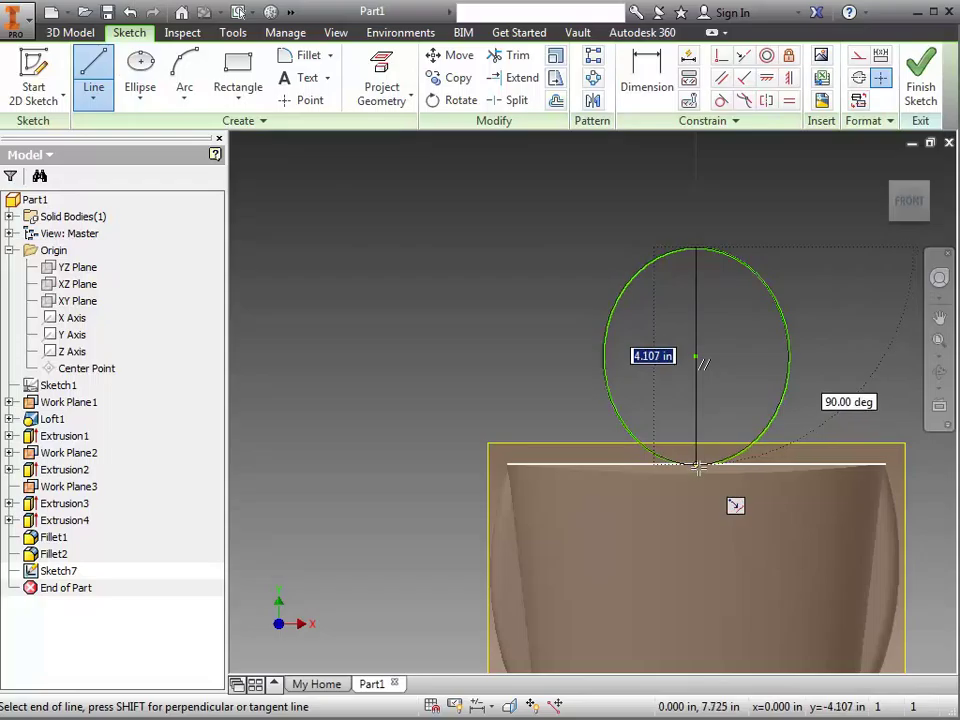
{"action": "left_click", "coordinate": [697, 463]}
{"action": "left_click", "coordinate": [927, 80]}
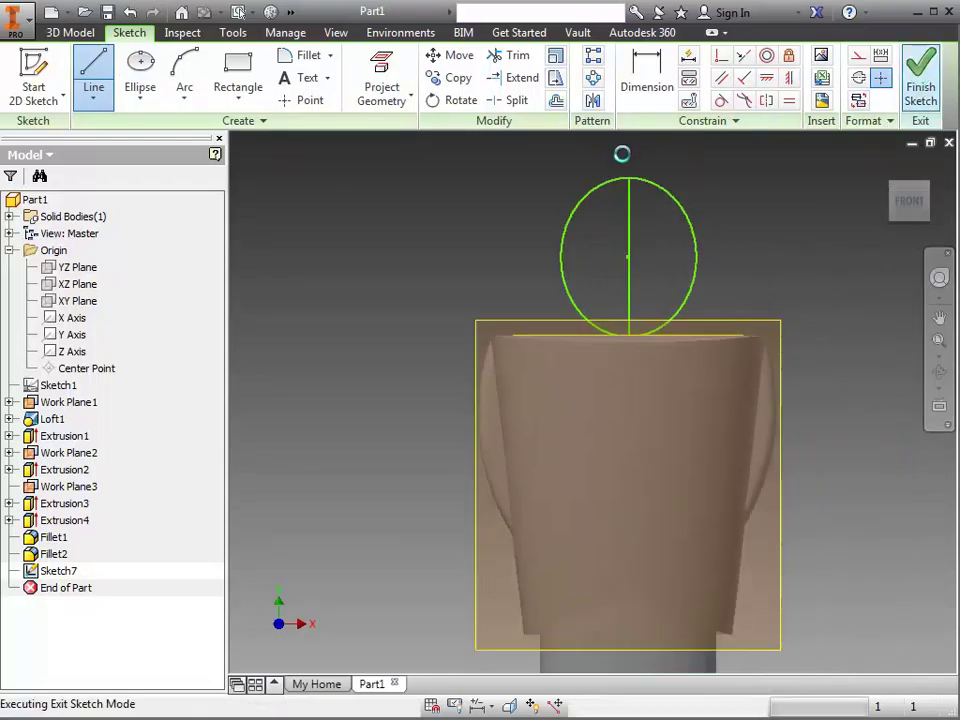
Revolve the half-ellipse on the positive X side a full turn about the vertical line to form the solid head
{"action": "left_click", "coordinate": [150, 80]}
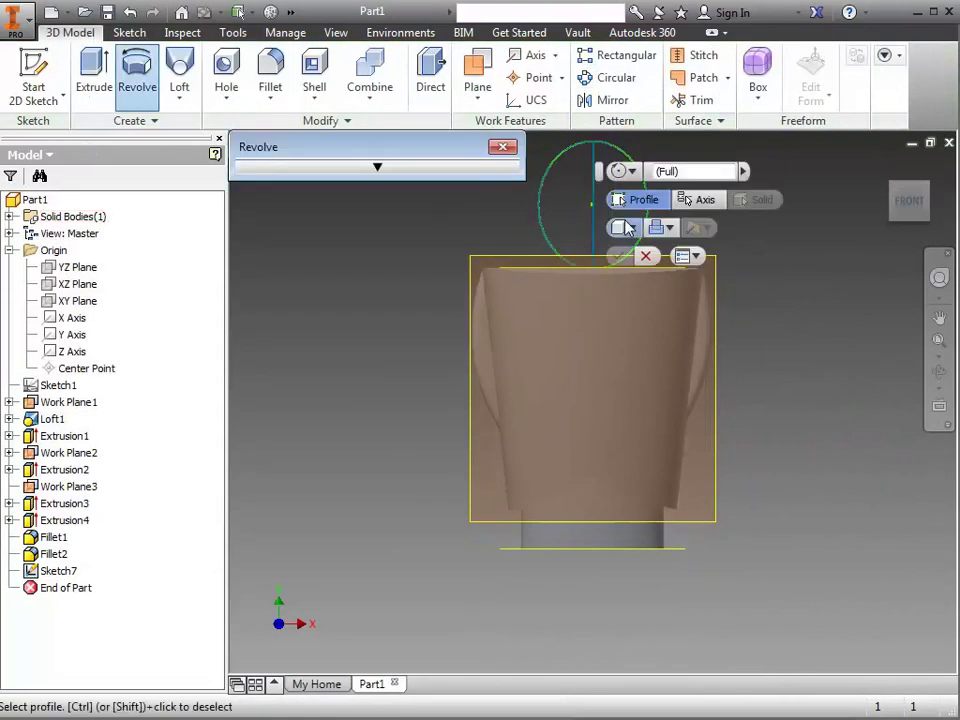
{"action": "left_click", "coordinate": [352, 169]}
{"action": "left_click", "coordinate": [263, 236]}
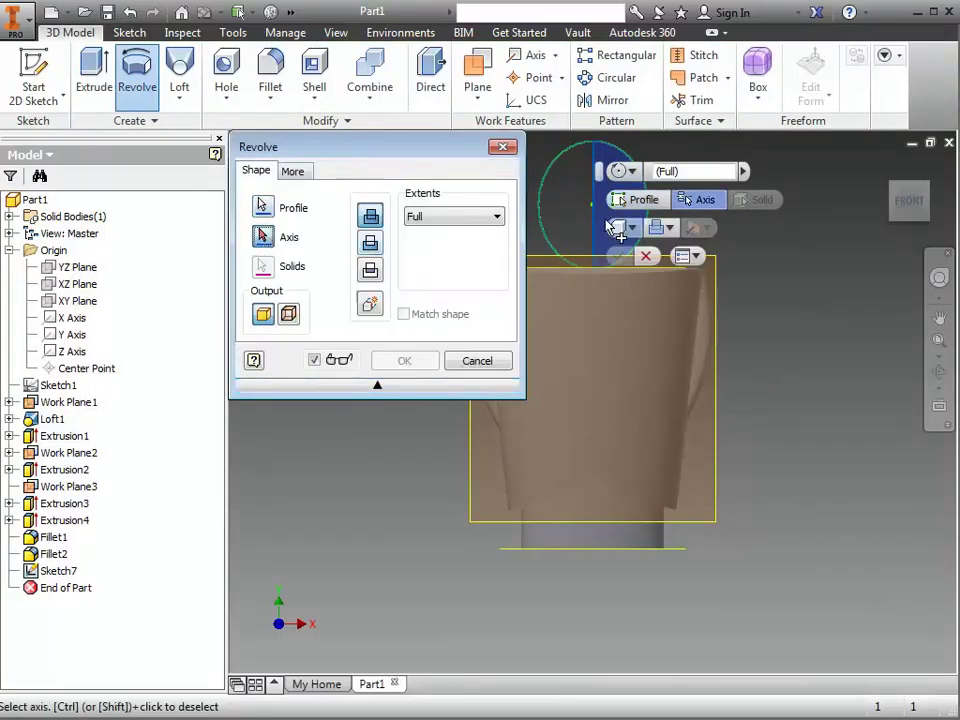
{"action": "left_click", "coordinate": [594, 200]}
{"action": "left_click", "coordinate": [404, 360]}
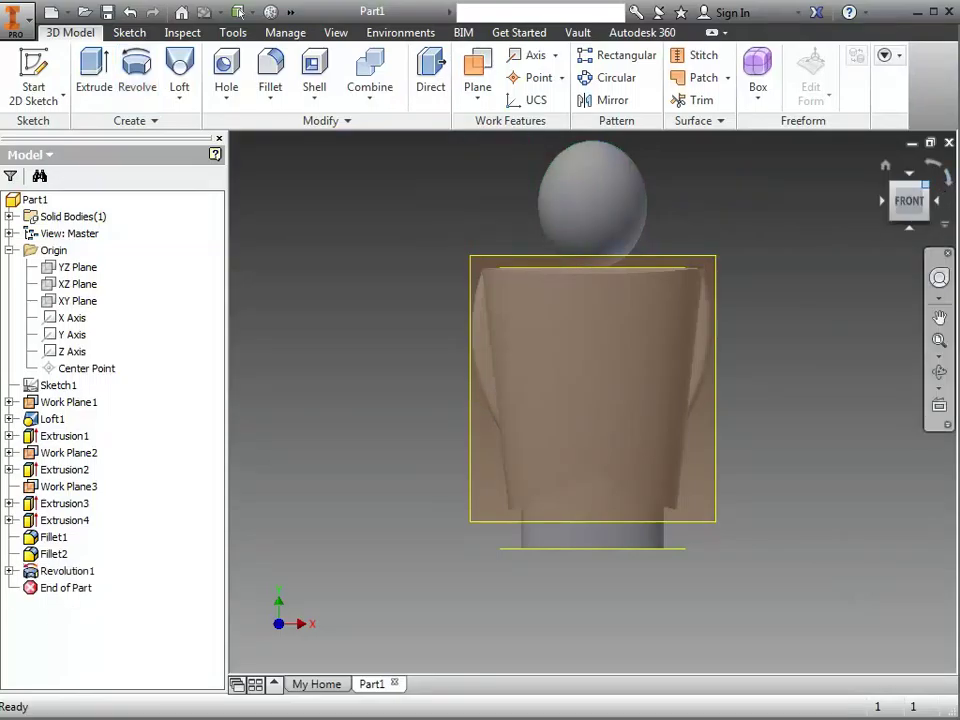
Sketch a rectangle enclosing the elliptical outline on the figure's bottom face, and finish the sketch
{"action": "key", "text": "F6"}
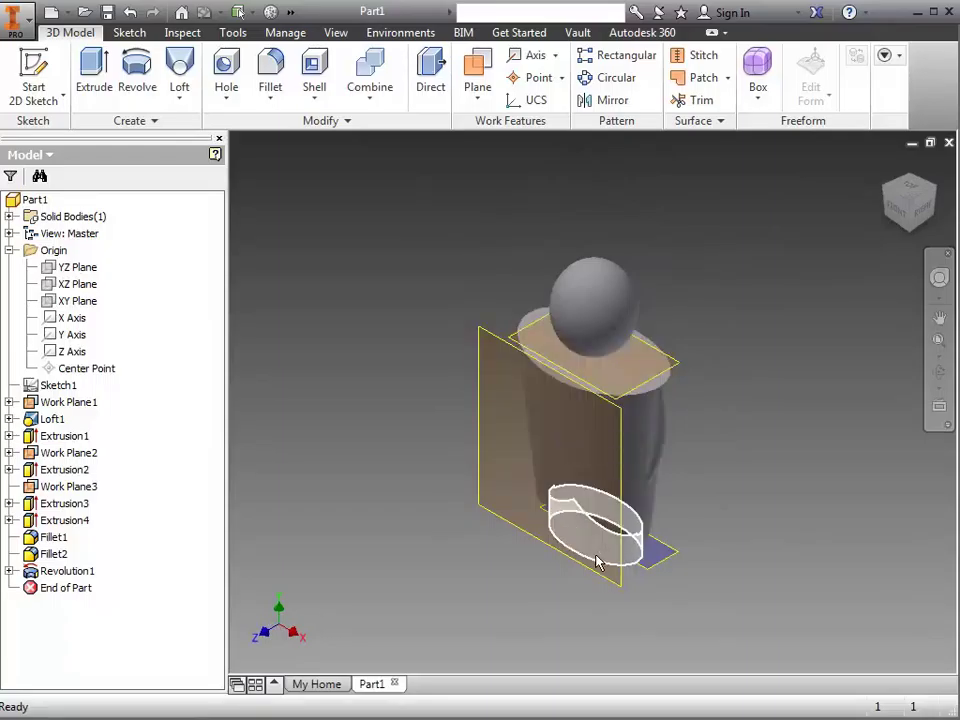
{"action": "mouse_move", "coordinate": [597, 563]}
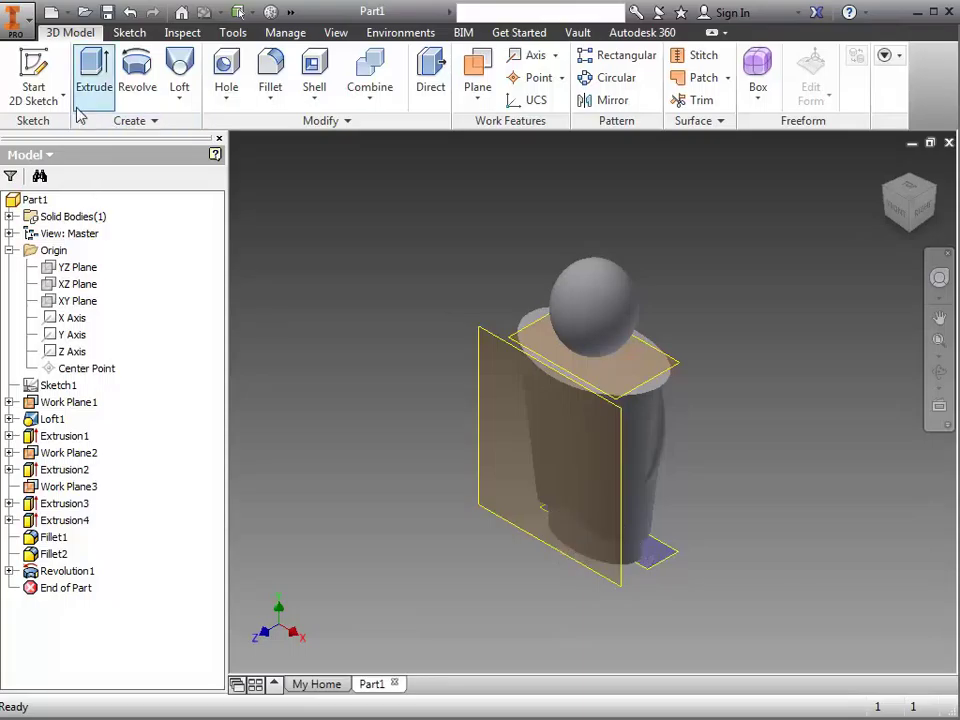
{"action": "left_click", "coordinate": [50, 75]}
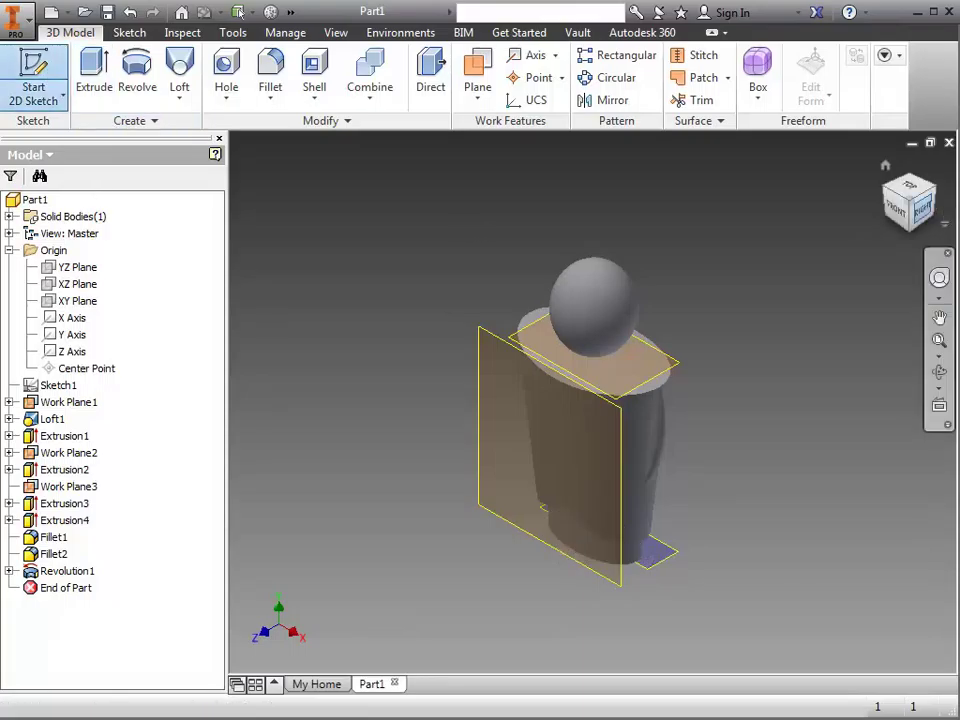
{"action": "middle_click_drag", "start_coordinate": [593, 402], "coordinate": [636, 544], "text": "shift"}
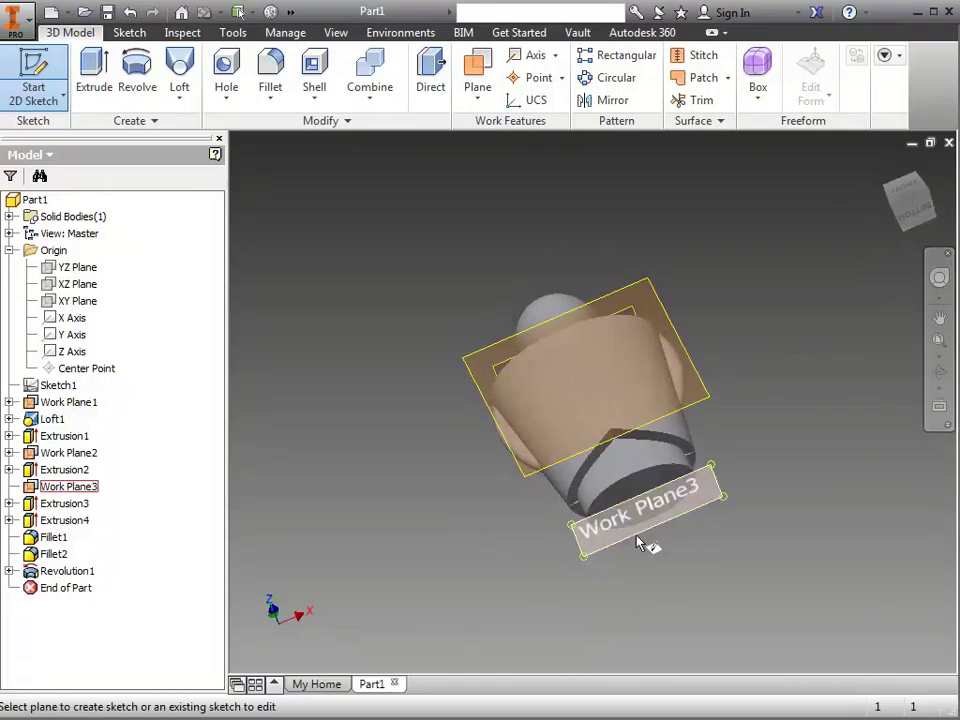
{"action": "left_click", "coordinate": [643, 477]}
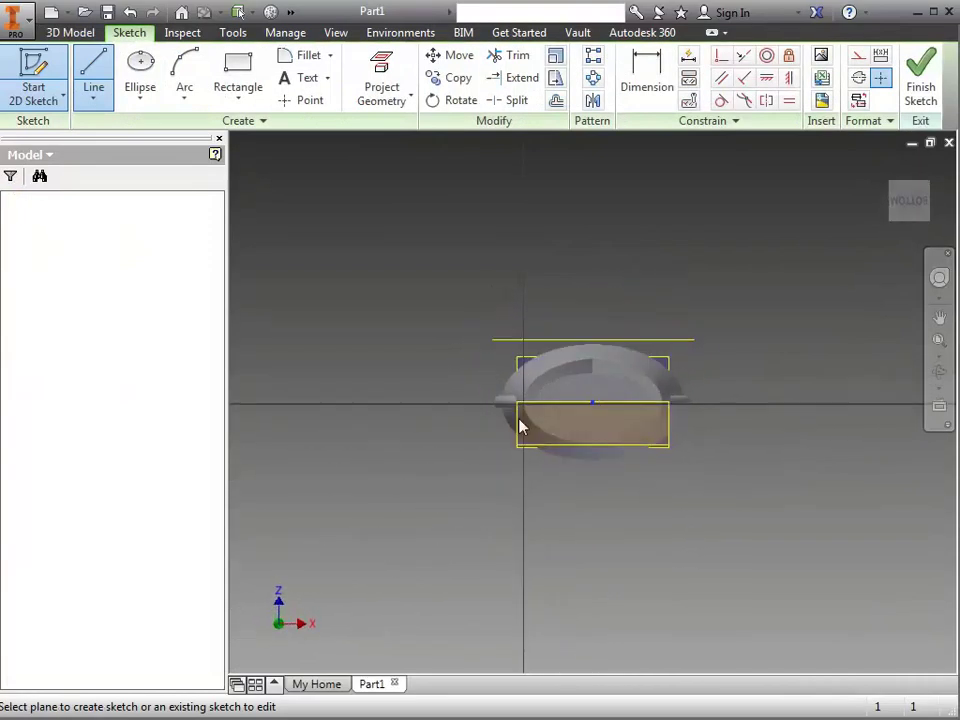
{"action": "left_click", "coordinate": [239, 68]}
{"action": "left_click", "coordinate": [521, 342]}
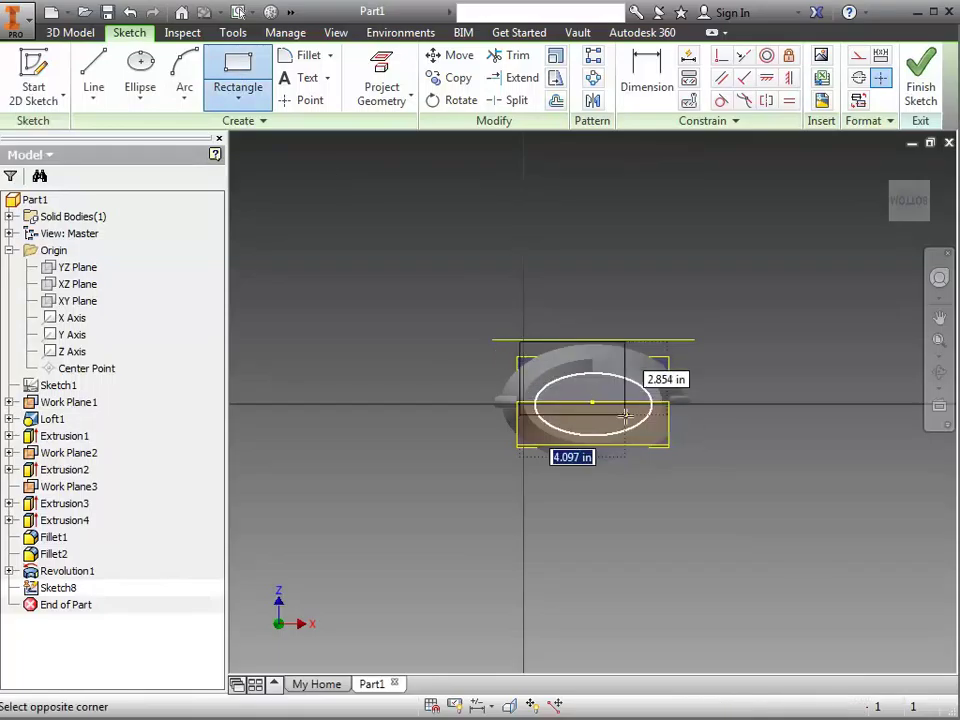
{"action": "left_click", "coordinate": [670, 480]}
{"action": "left_click", "coordinate": [928, 92]}
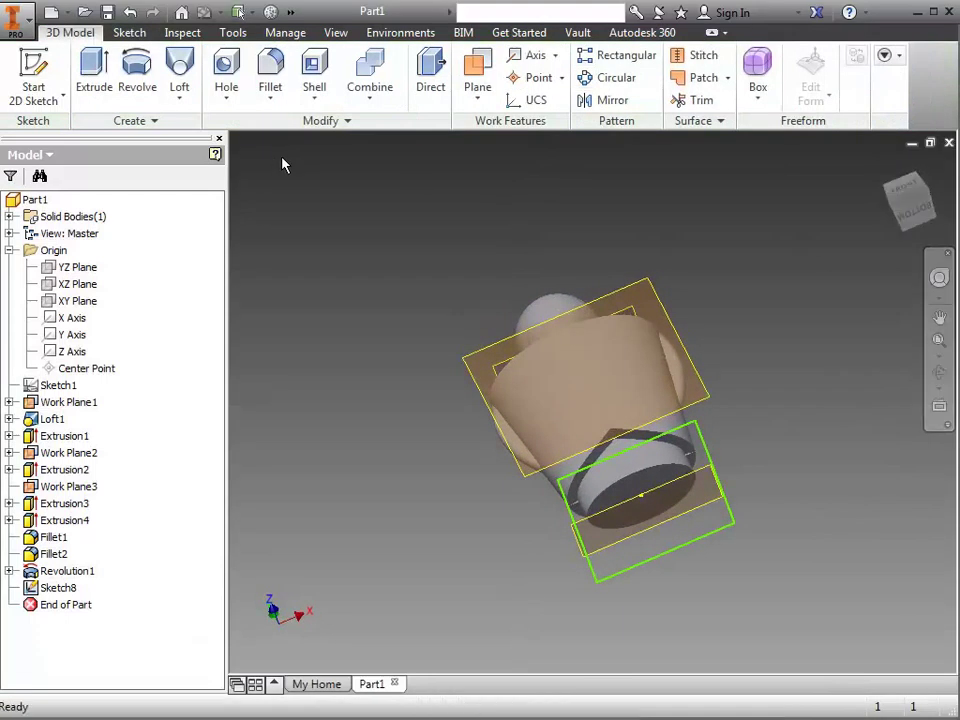
Extrude the rectangle 2 in downward from the figure's bottom face as a joined base block
{"action": "left_click", "coordinate": [93, 72]}
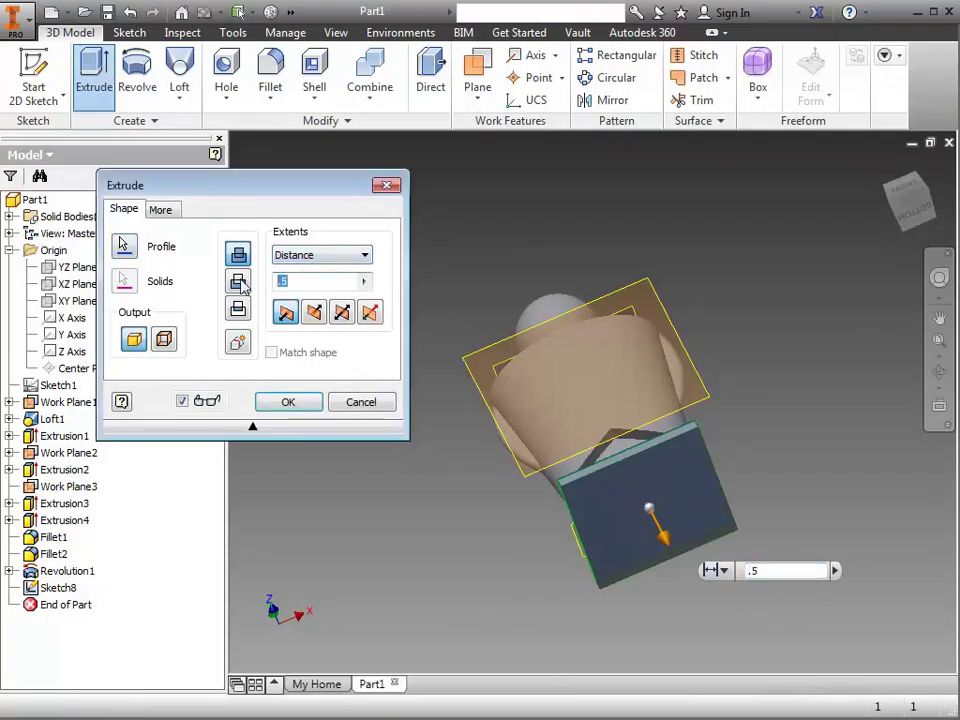
{"action": "type", "text": "2"}
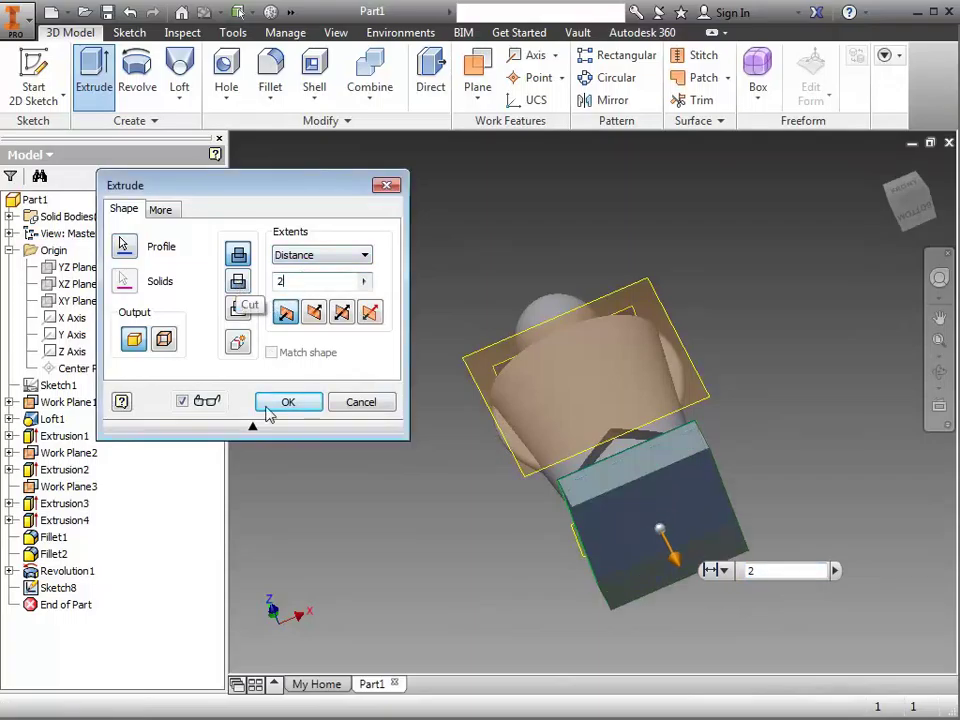
{"action": "left_click", "coordinate": [298, 405]}
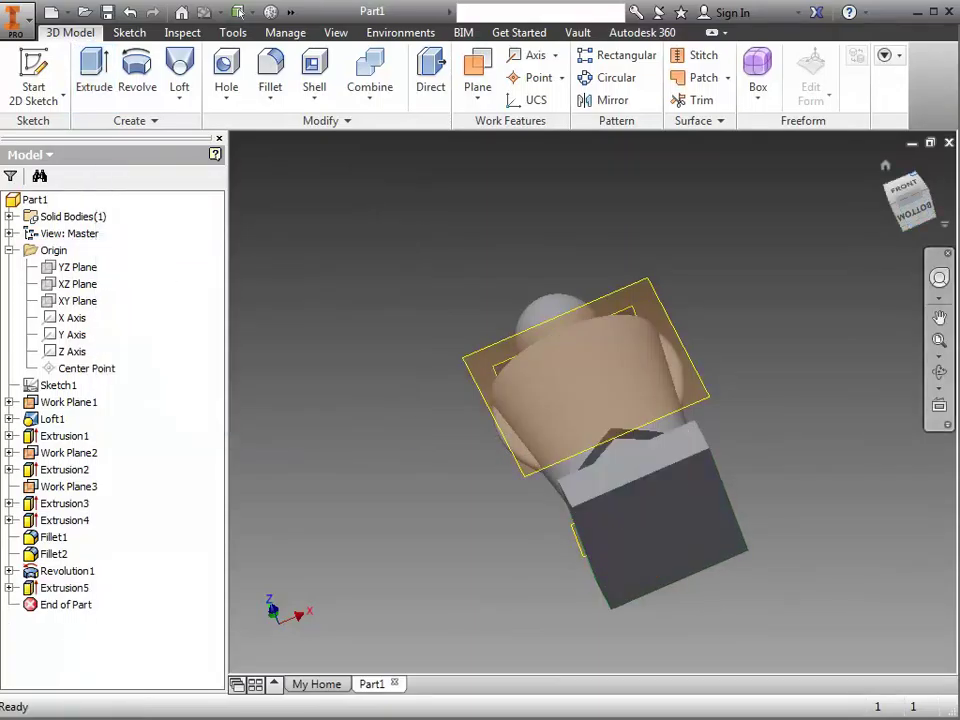
Return the model to the home view and hide Work Plane1 and Work Plane2
{"action": "key", "text": "F6"}
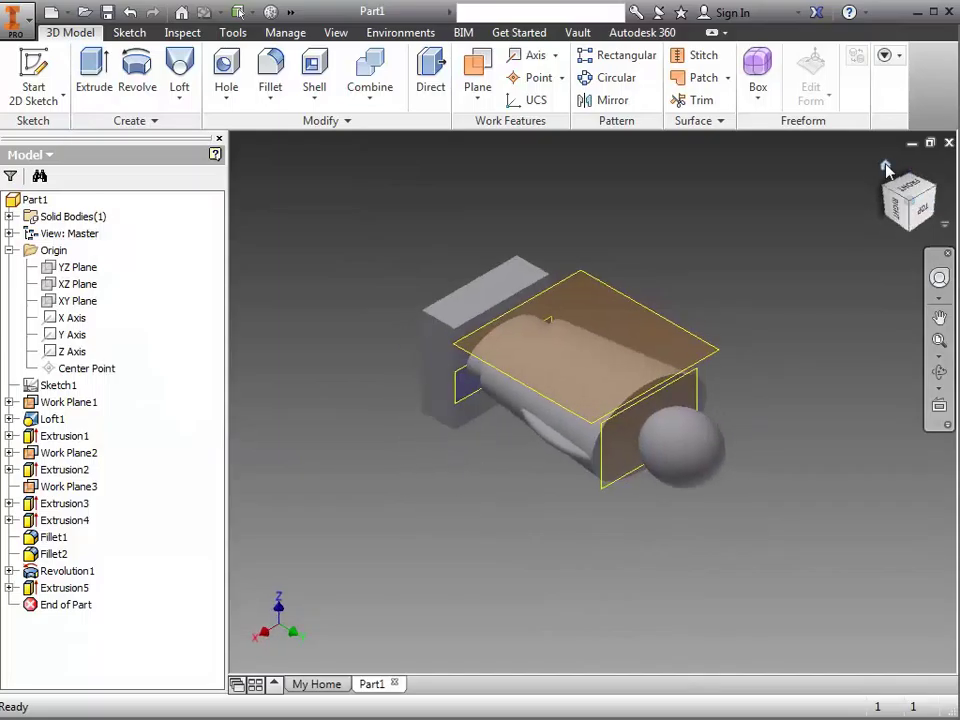
{"action": "left_click", "coordinate": [885, 168]}
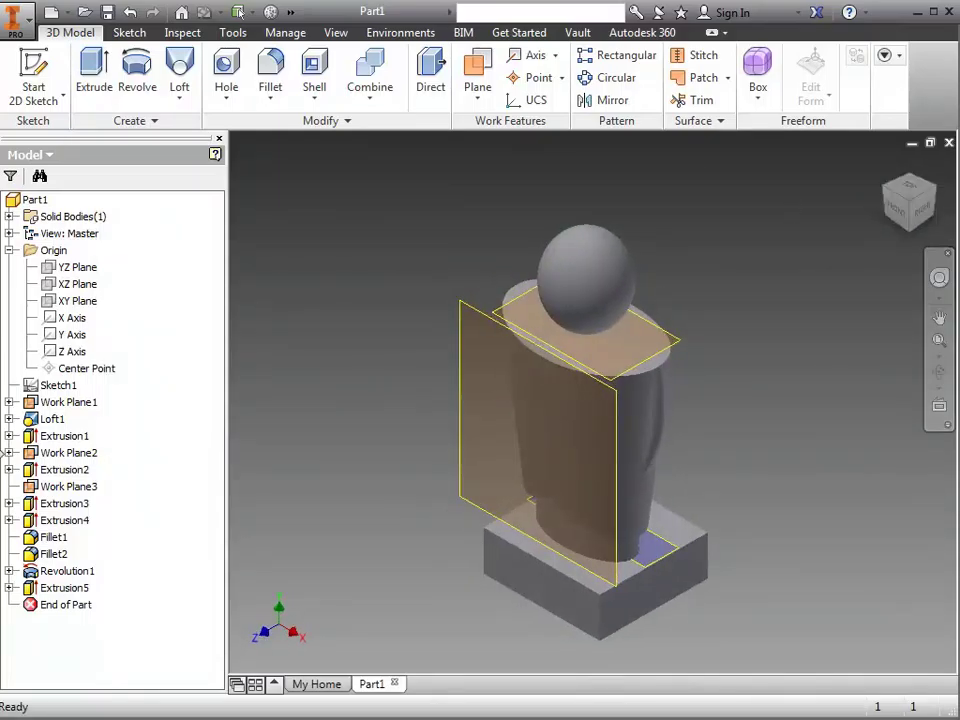
{"action": "right_click", "coordinate": [90, 403]}
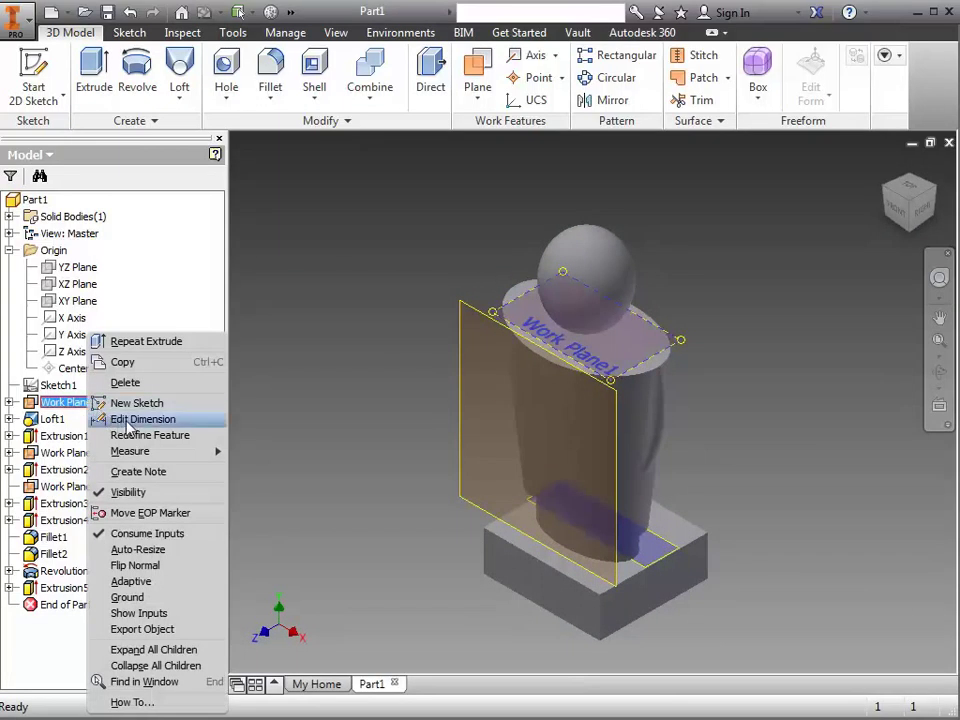
{"action": "left_click", "coordinate": [140, 493]}
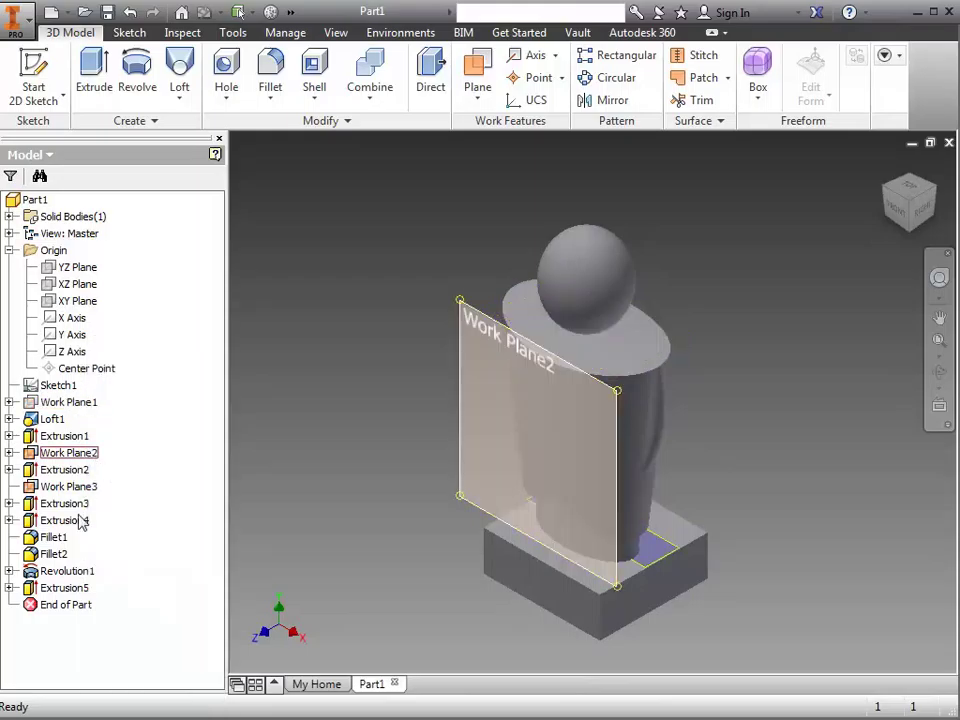
{"action": "right_click", "coordinate": [86, 453]}
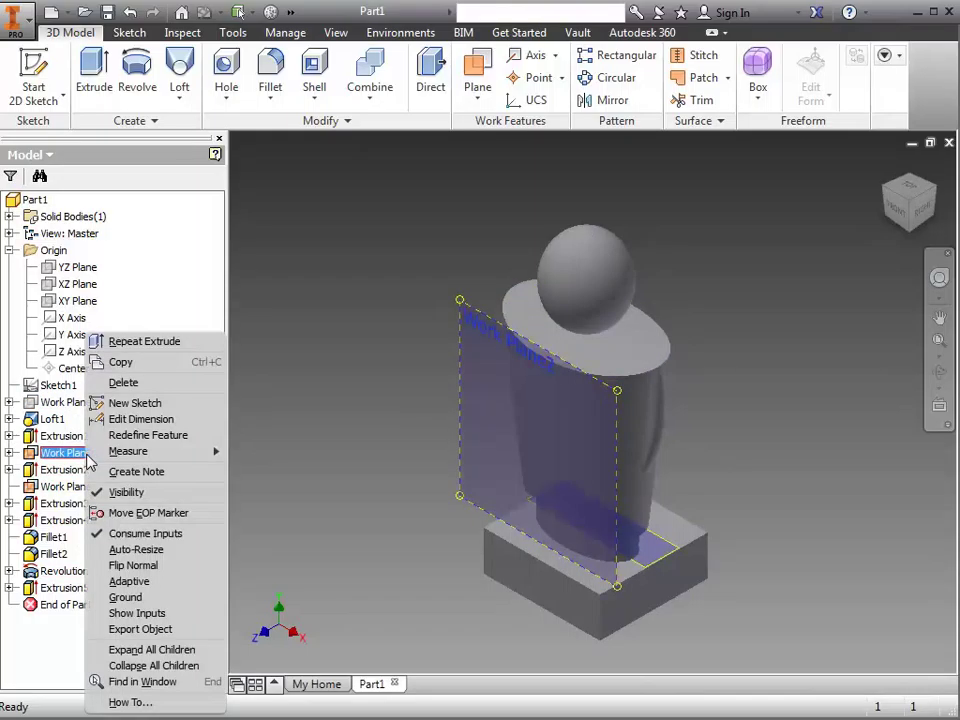
{"action": "left_click", "coordinate": [124, 493]}
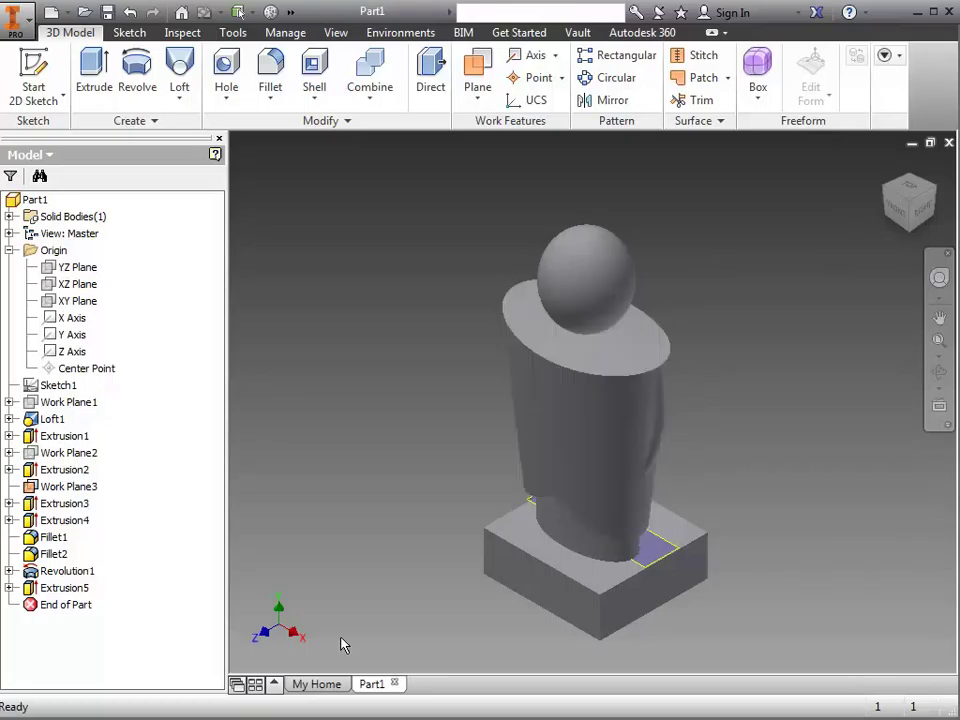
Switch to Windows Photo Viewer to examine the foosball figure in image3.jpeg
{"action": "key", "text": "alt+Tab"}
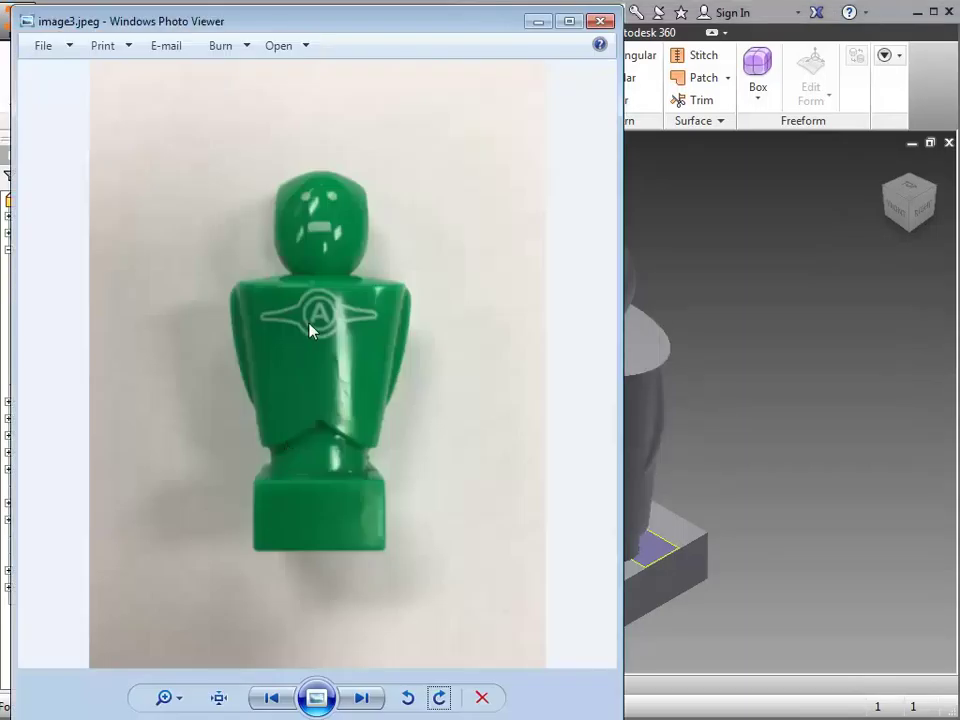